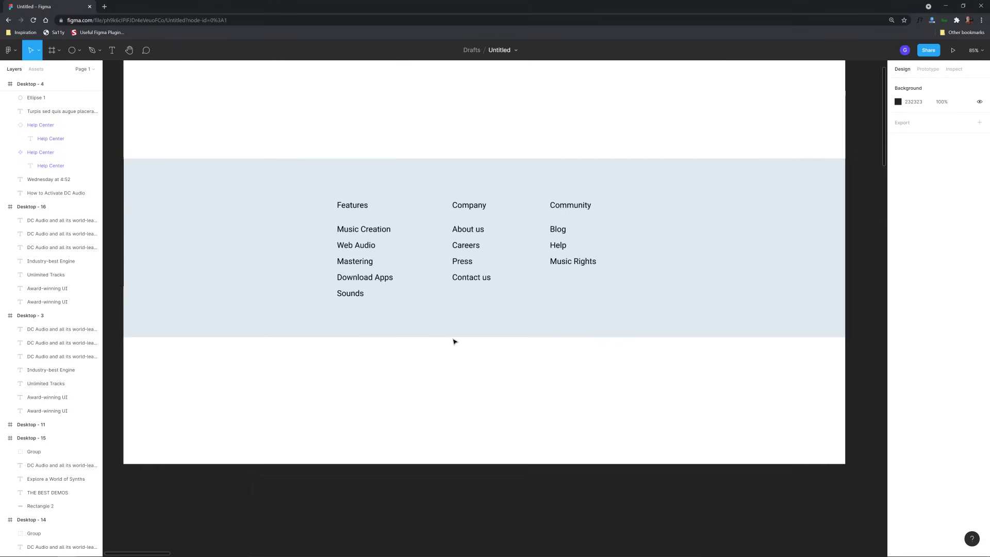
# - Look over the footer frame and the mint headphone frame, checking its The Best Demos heading, subheading and paragraph text
pyautogui.scroll(-5, 452, 341)
pyautogui.moveTo(483, 324); pyautogui.dragTo(458, 61)
pyautogui.moveTo(490, 381); pyautogui.dragTo(490, 348)
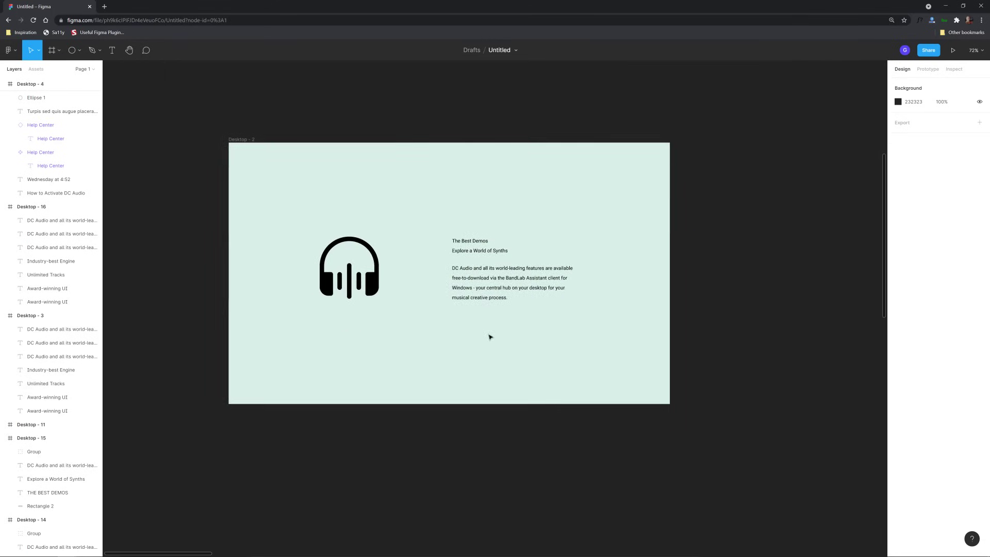
pyautogui.scroll(5, 471, 310)
pyautogui.scroll(-3, 470, 310)
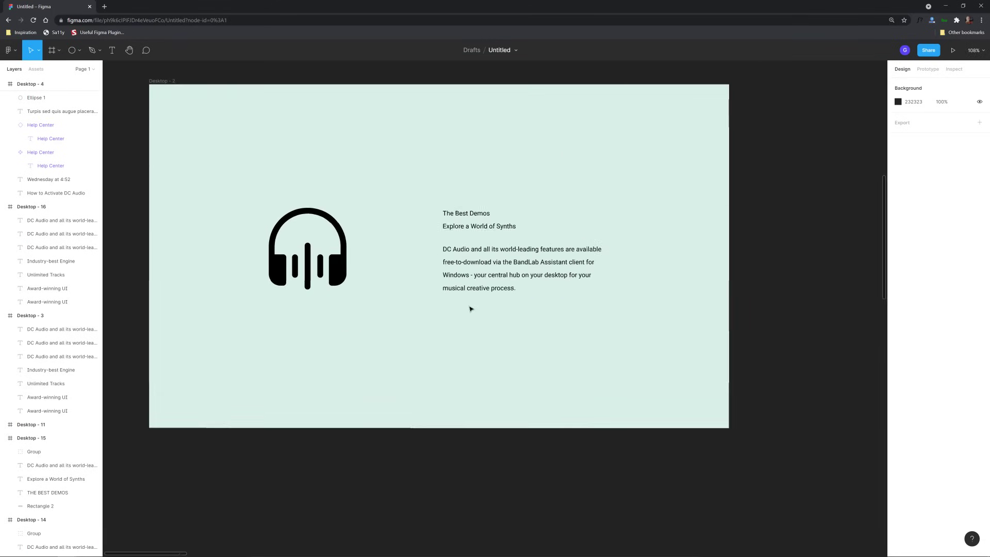
pyautogui.click(472, 213)
pyautogui.click(482, 227)
pyautogui.click(493, 289)
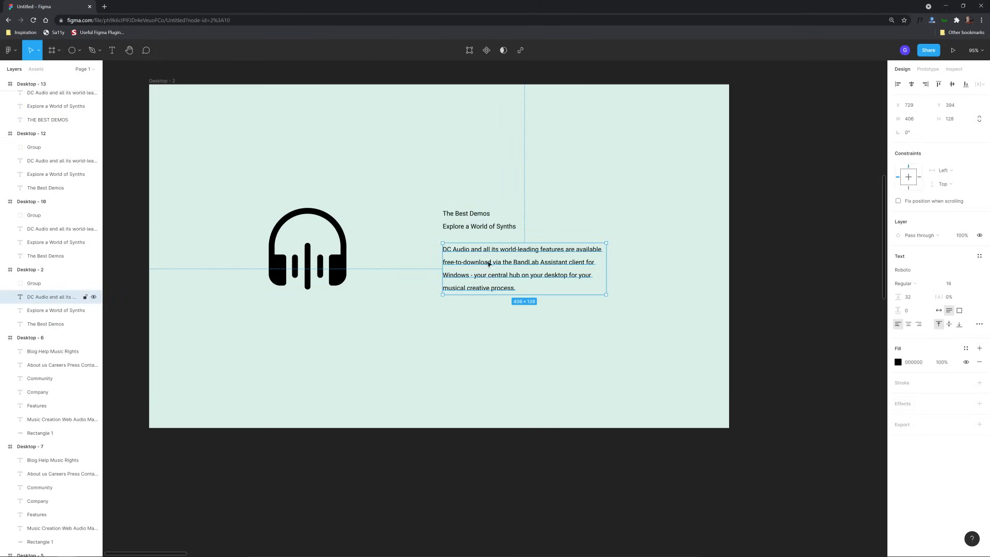
pyautogui.click(457, 186)
pyautogui.scroll(-2, 485, 244)
pyautogui.moveTo(511, 406); pyautogui.dragTo(511, 279)
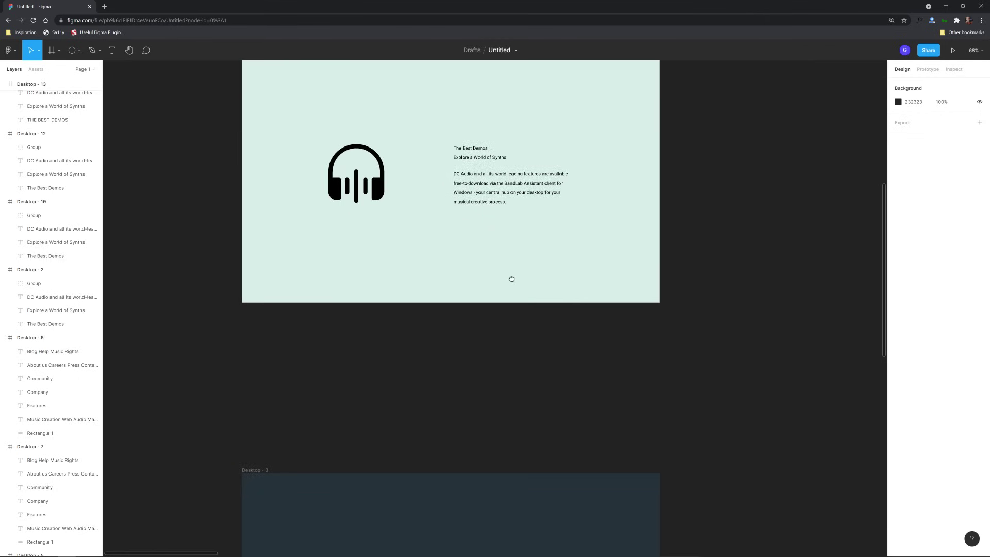
# - Look over the dark Award-winning UI feature frame and the How to Activate DC Audio article frame with their unstyled text
pyautogui.scroll(-6, 524, 274)
pyautogui.scroll(5, 484, 302)
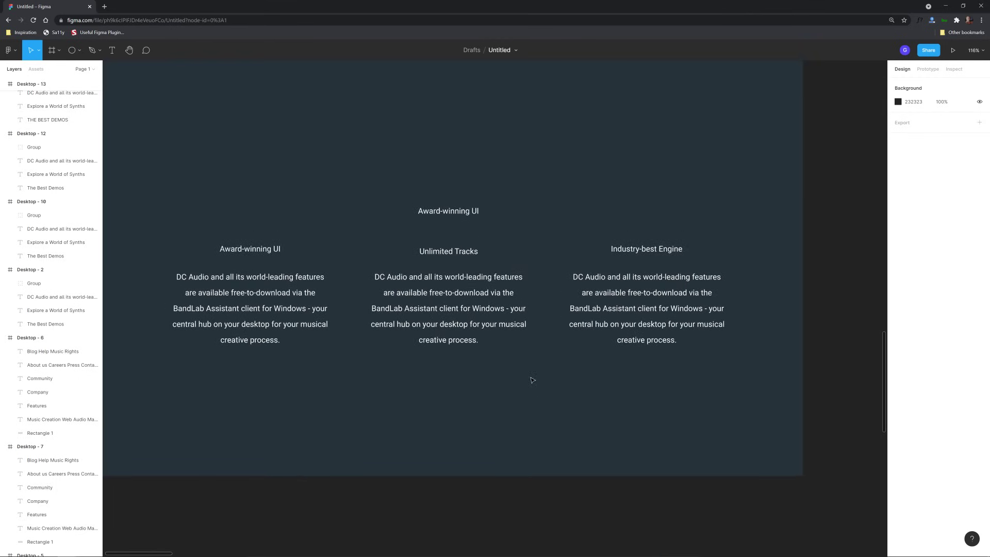
pyautogui.moveTo(524, 458); pyautogui.dragTo(548, 72)
pyautogui.moveTo(545, 539); pyautogui.dragTo(545, 281)
pyautogui.scroll(-1, 553, 268)
pyautogui.click(292, 170)
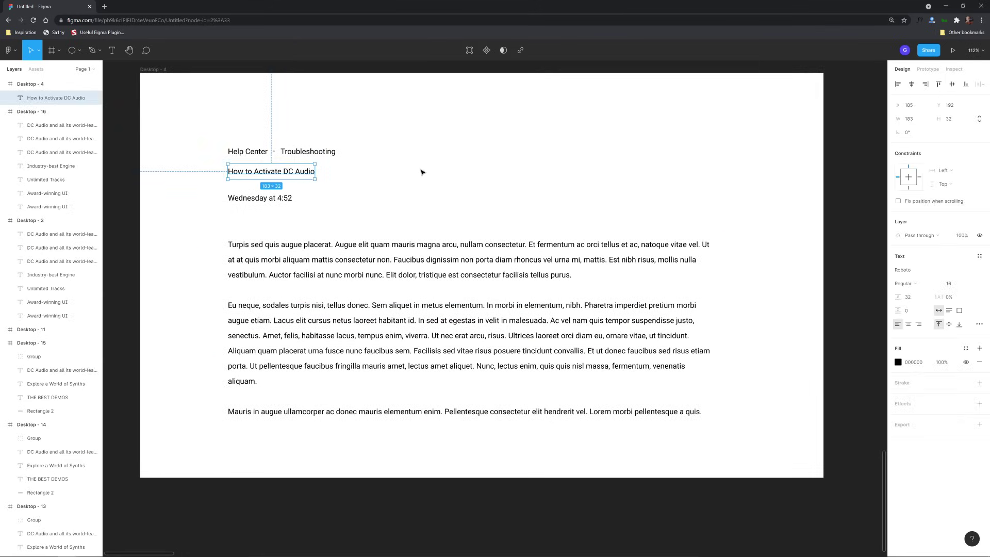
pyautogui.click(509, 190)
pyautogui.scroll(-1, 510, 191)
pyautogui.scroll(-4, 512, 192)
pyautogui.scroll(5, 490, 194)
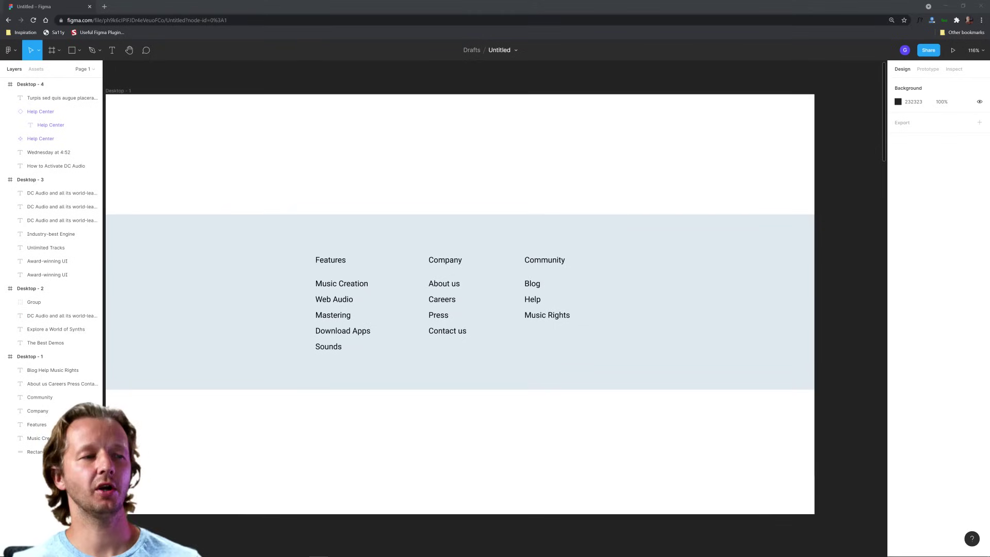
# - Examine the text properties of the Features, Company and Community headings and their link lists in the Desktop - 1 footer
pyautogui.moveTo(481, 152); pyautogui.dragTo(490, 170)
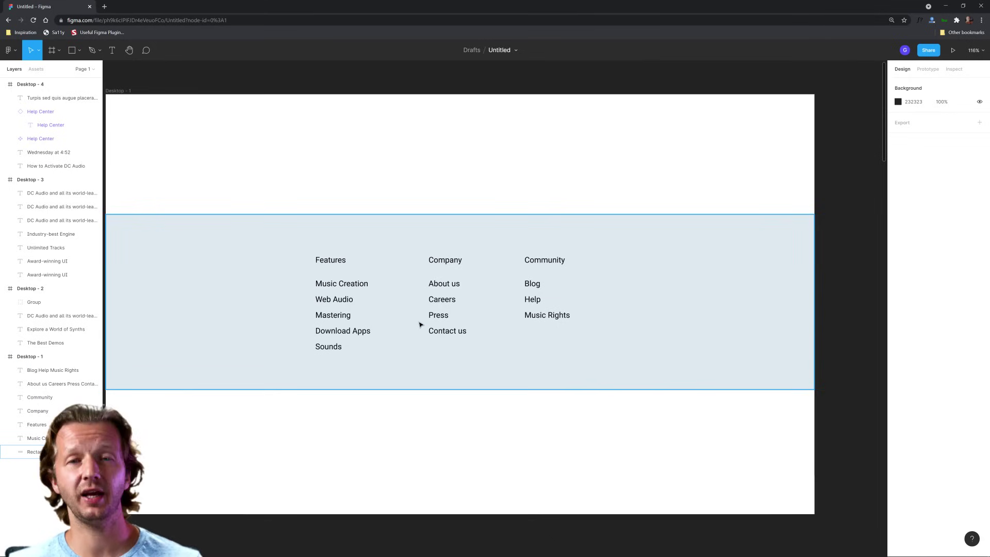
pyautogui.click(335, 314)
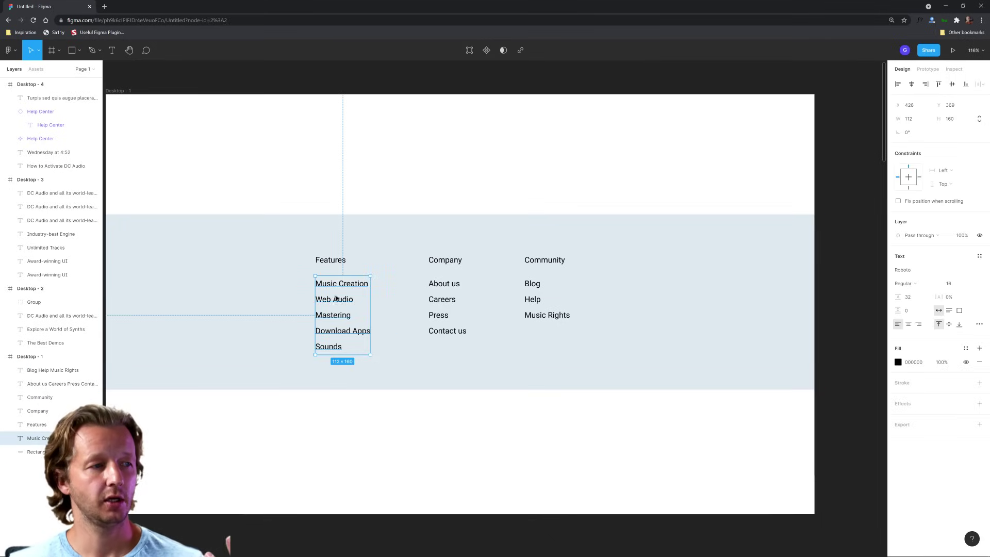
pyautogui.click(446, 309)
pyautogui.click(530, 309)
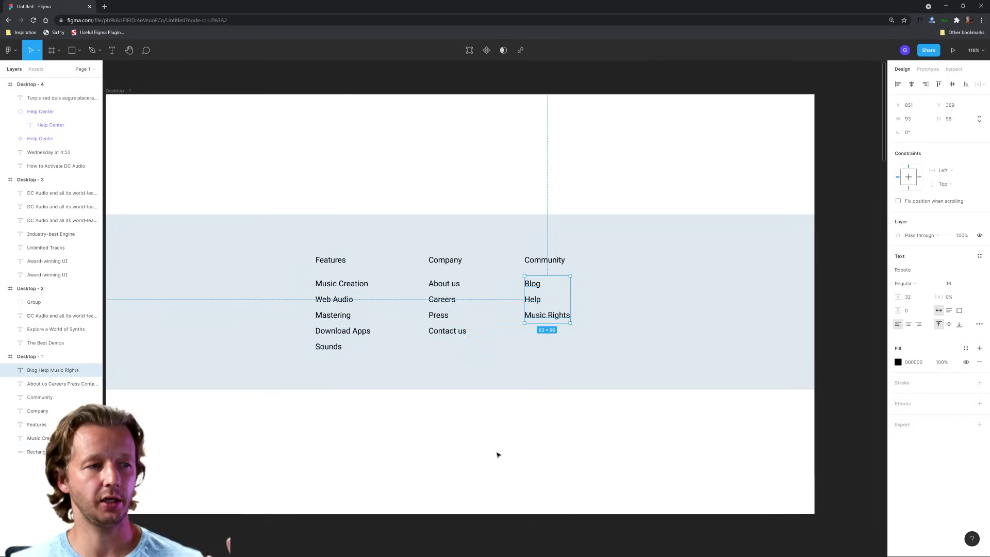
pyautogui.click(330, 262)
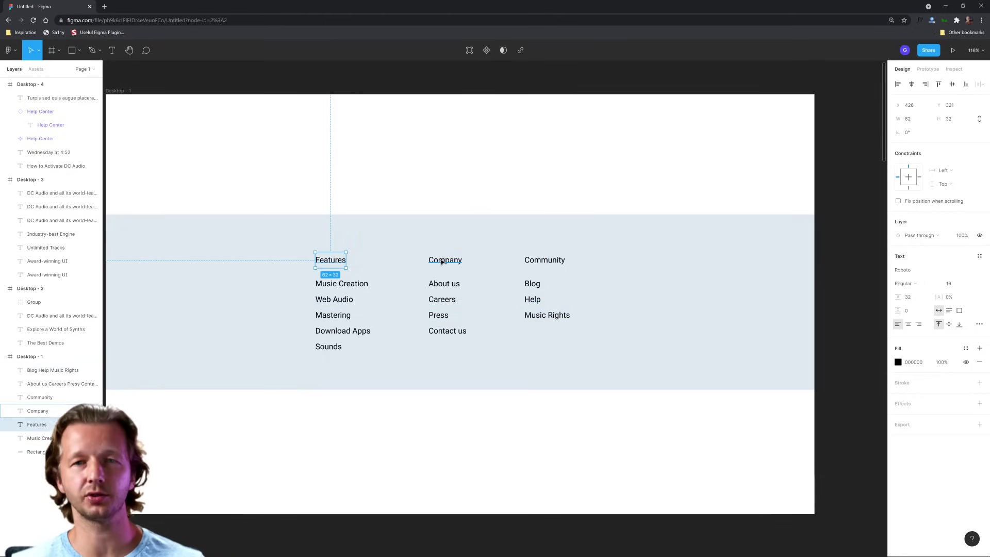
pyautogui.click(544, 260)
pyautogui.click(443, 261)
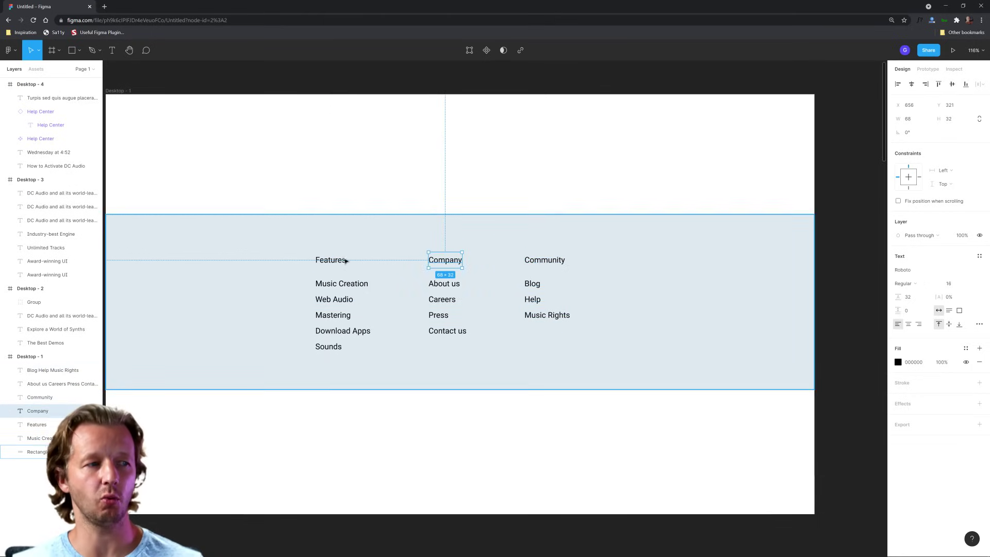
pyautogui.click(344, 262)
pyautogui.click(339, 317)
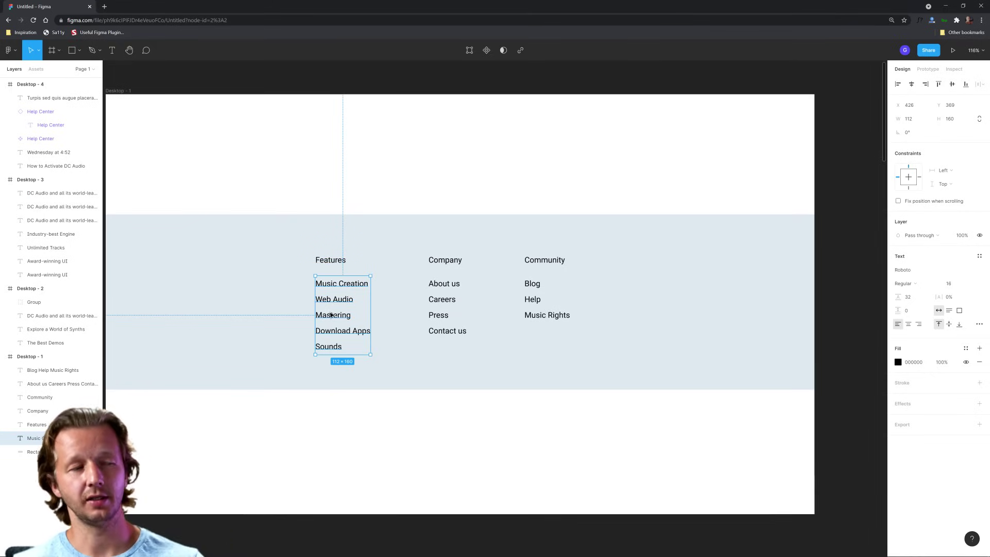
pyautogui.click(442, 312)
pyautogui.click(611, 371)
pyautogui.click(584, 450)
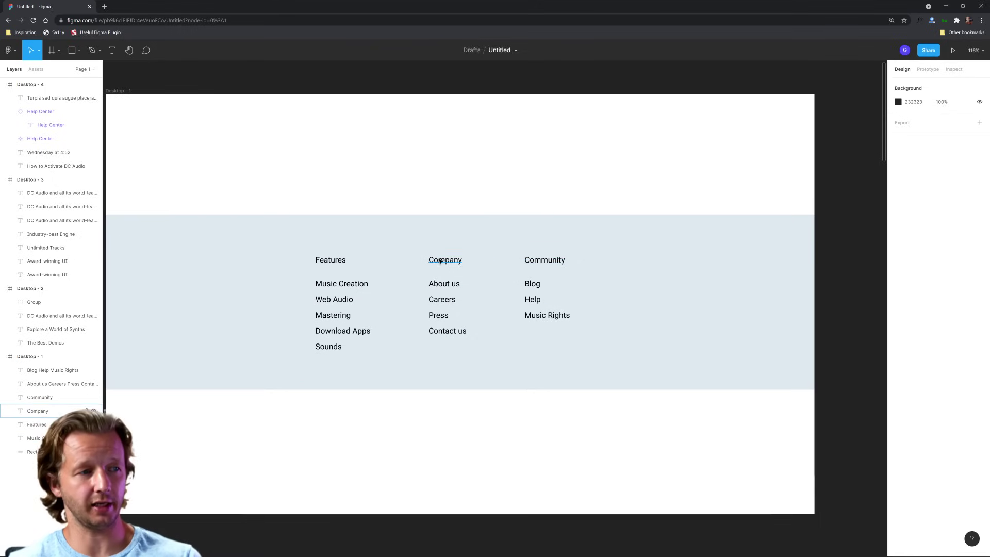
# - Try moving the Company heading down toward its link list, to Y 342
pyautogui.moveTo(444, 261); pyautogui.dragTo(447, 273)
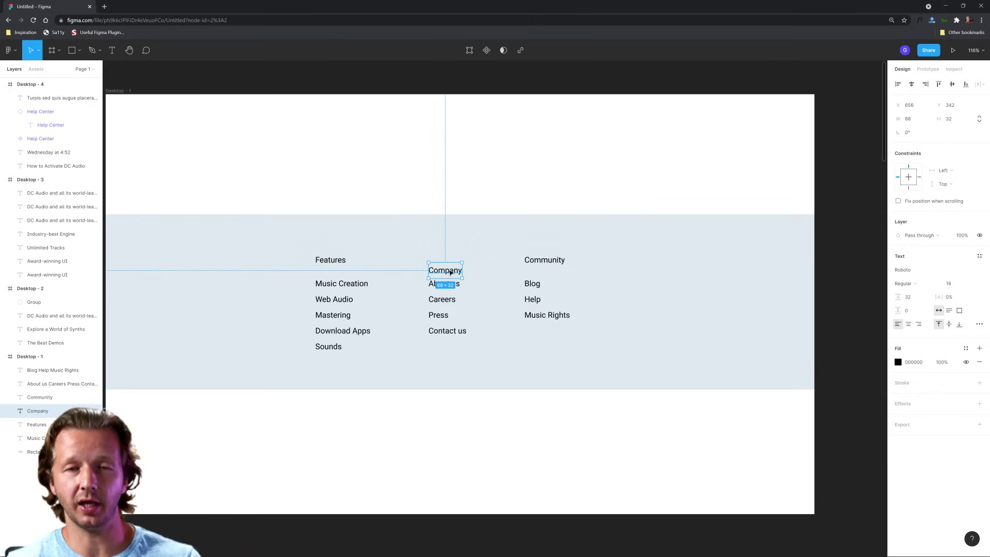
pyautogui.click(481, 335)
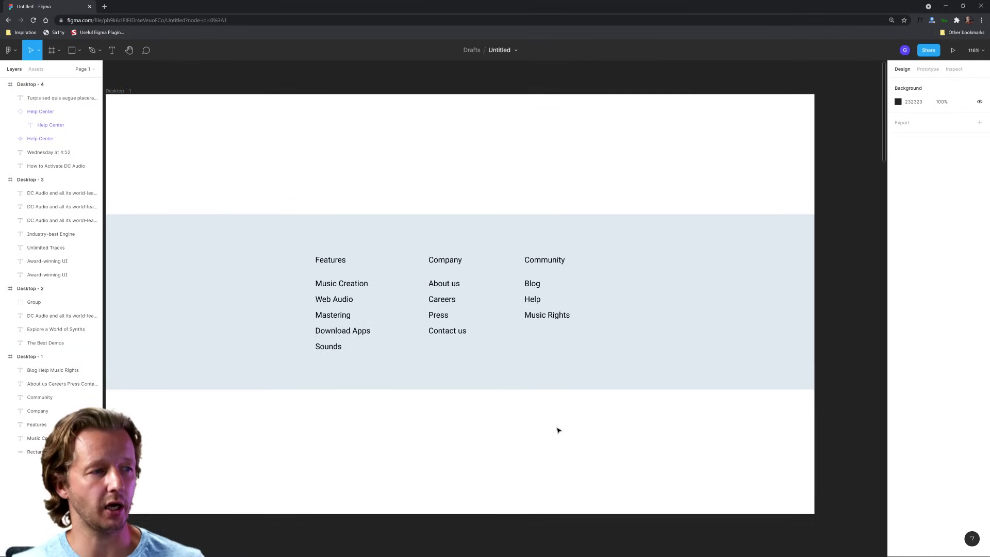
# - Duplicate the Desktop - 1 footer frame and place the copy beside the original with a 50 px gap
pyautogui.scroll(-5, 468, 442)
pyautogui.hscroll(1, 409, 393)
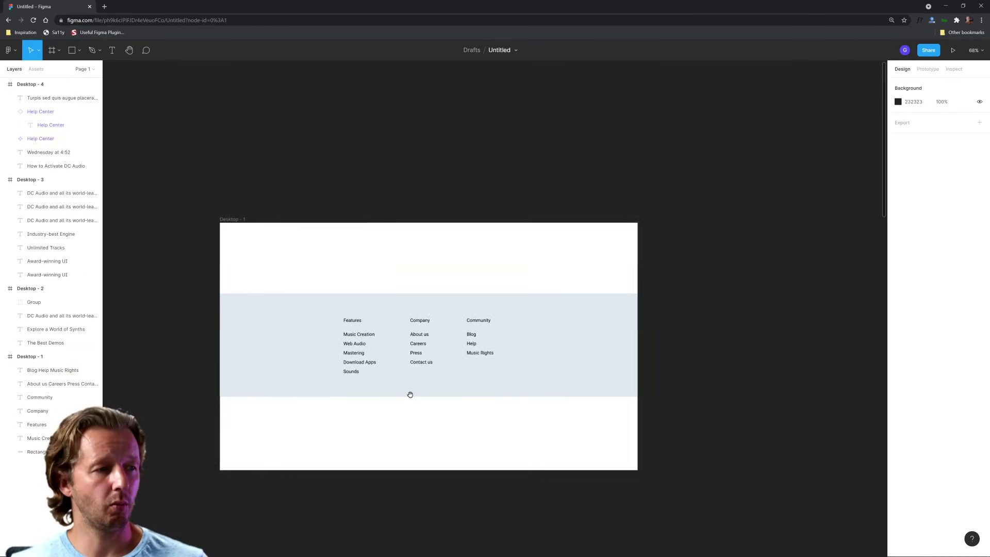
pyautogui.click(231, 222)
pyautogui.hotkey('ctrl', 'd')
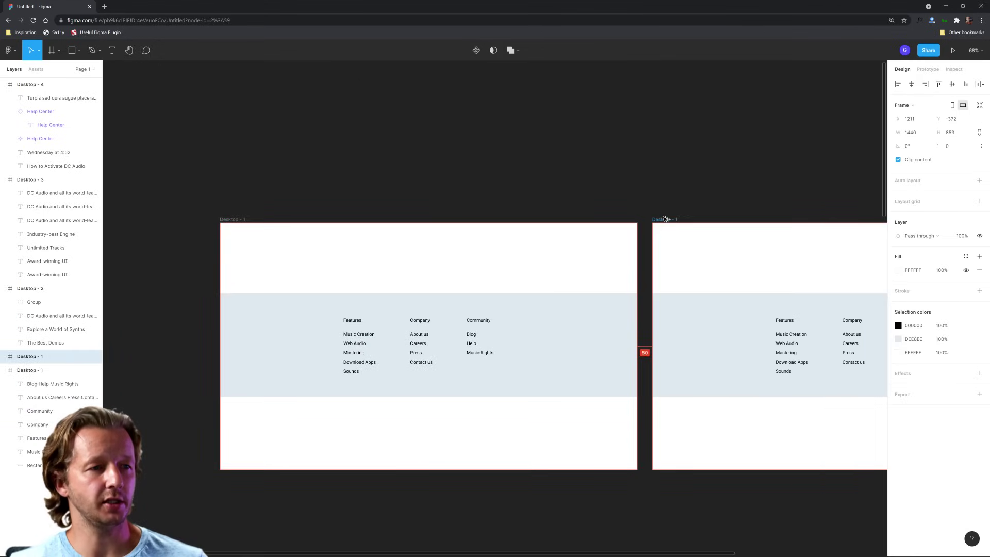
pyautogui.click(693, 305)
# - Set the Features, Company and Community headings in the duplicated footer frame to the Bold weight
pyautogui.moveTo(780, 429); pyautogui.dragTo(462, 424)
pyautogui.scroll(5, 462, 423)
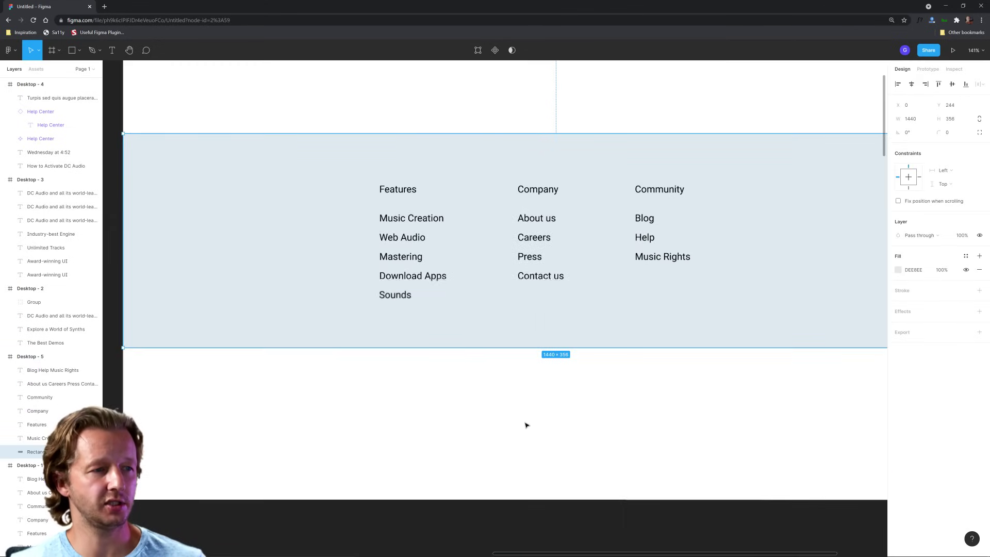
pyautogui.moveTo(538, 459); pyautogui.dragTo(544, 455)
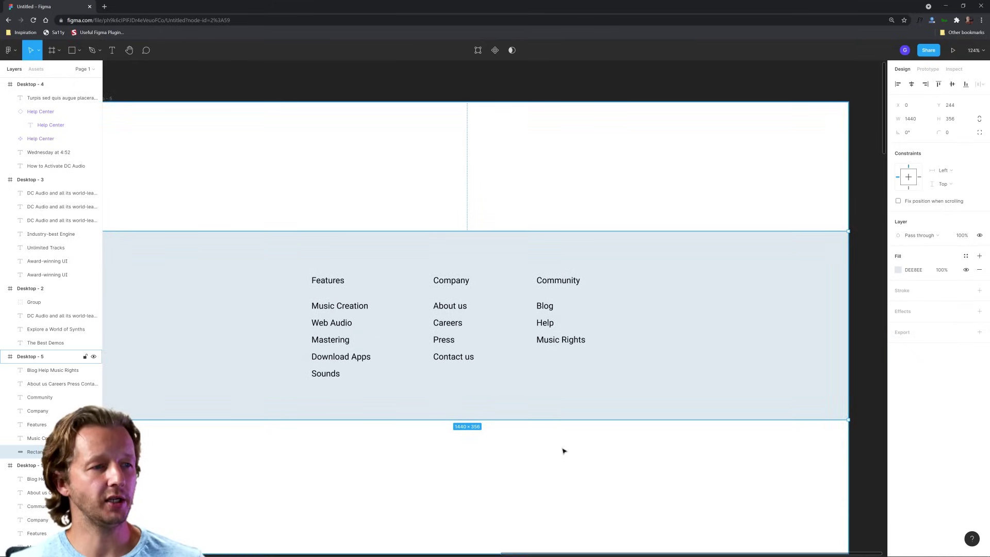
pyautogui.click(553, 464)
pyautogui.scroll(-1, 478, 453)
pyautogui.scroll(-1, 478, 455)
pyautogui.moveTo(472, 459); pyautogui.dragTo(492, 459)
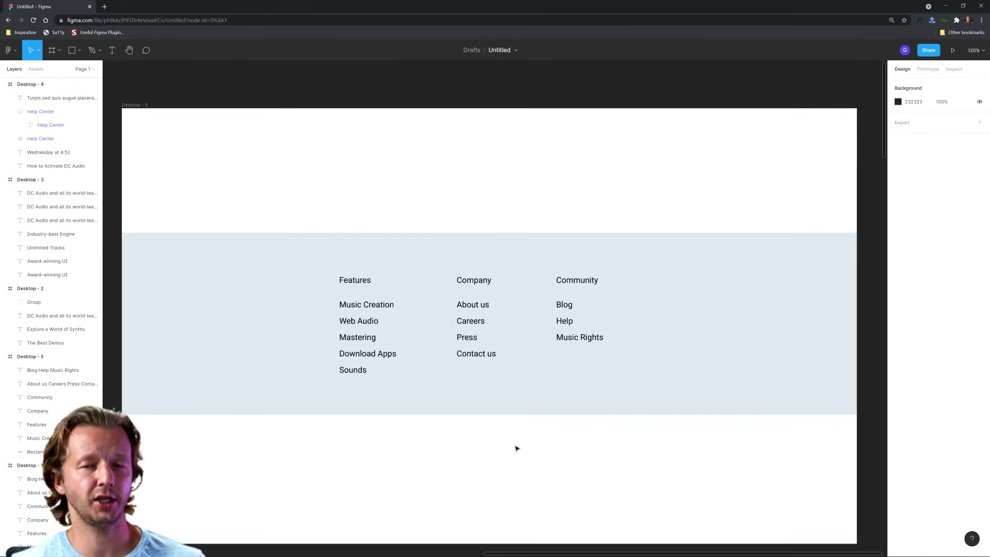
pyautogui.click(355, 281)
pyautogui.keyDown('shift'); pyautogui.click(472, 284); pyautogui.keyUp('shift')
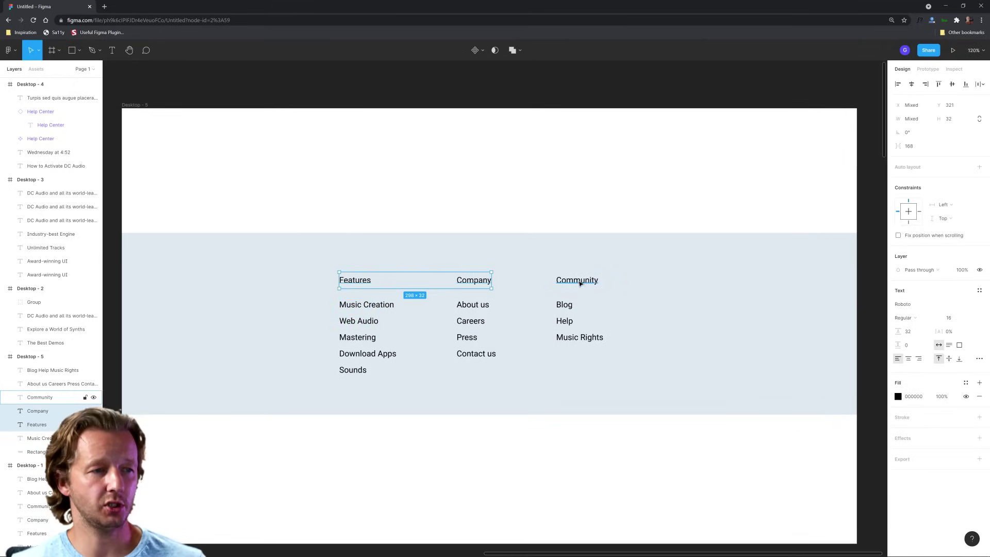
pyautogui.keyDown('shift'); pyautogui.click(577, 283); pyautogui.keyUp('shift')
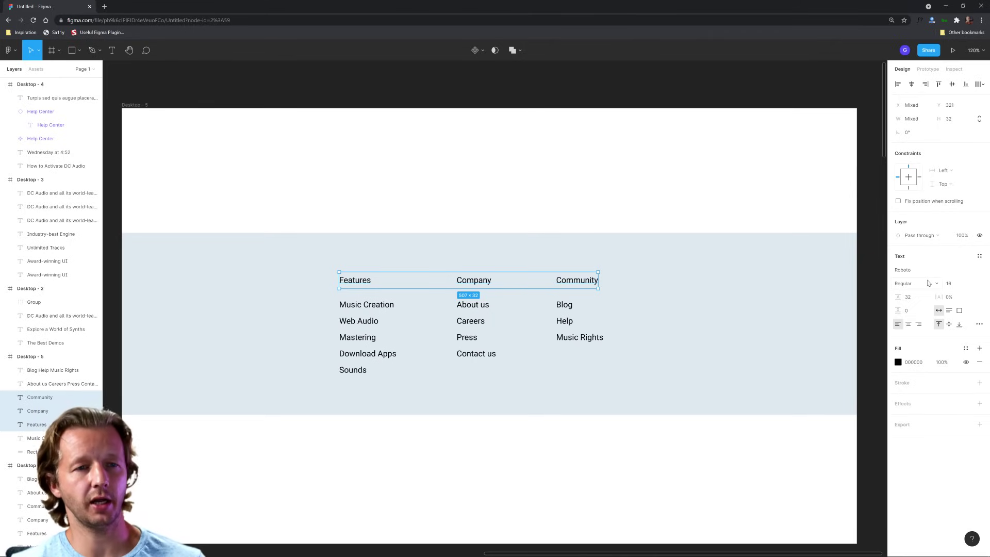
pyautogui.click(936, 286)
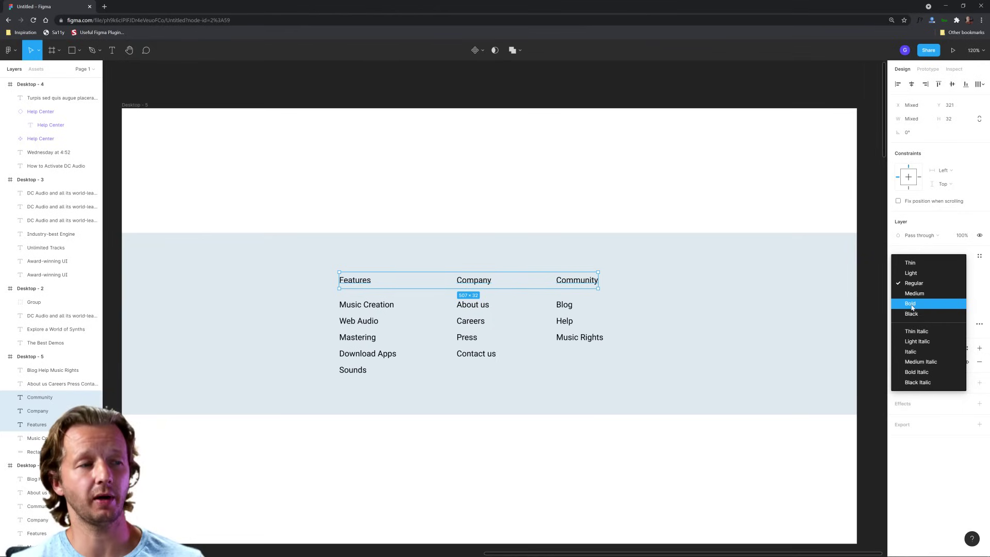
pyautogui.click(912, 304)
pyautogui.click(652, 461)
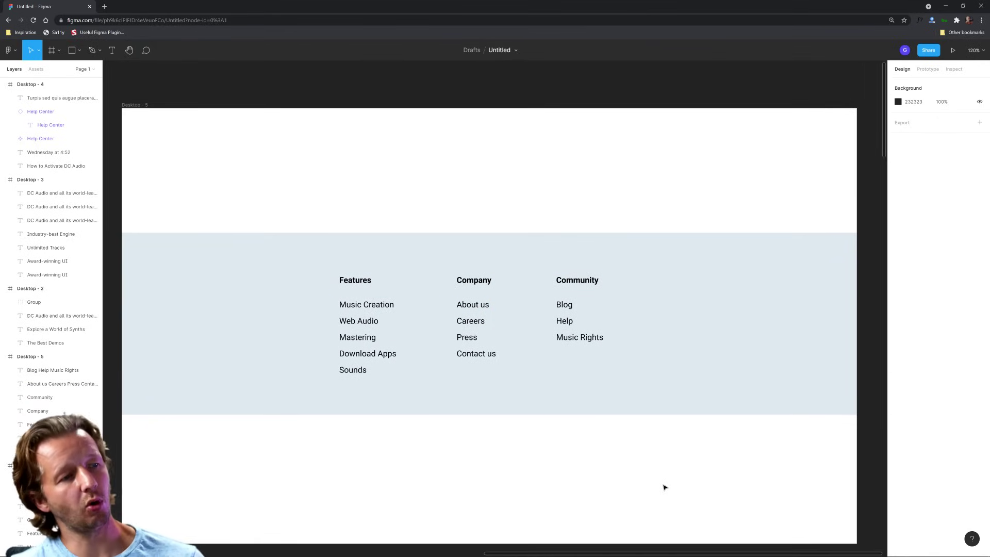
# - Compare the original regular-weight footer with the bold-heading copy, checking headings against their link lists
pyautogui.scroll(-3, 502, 473)
pyautogui.moveTo(472, 479); pyautogui.dragTo(679, 409)
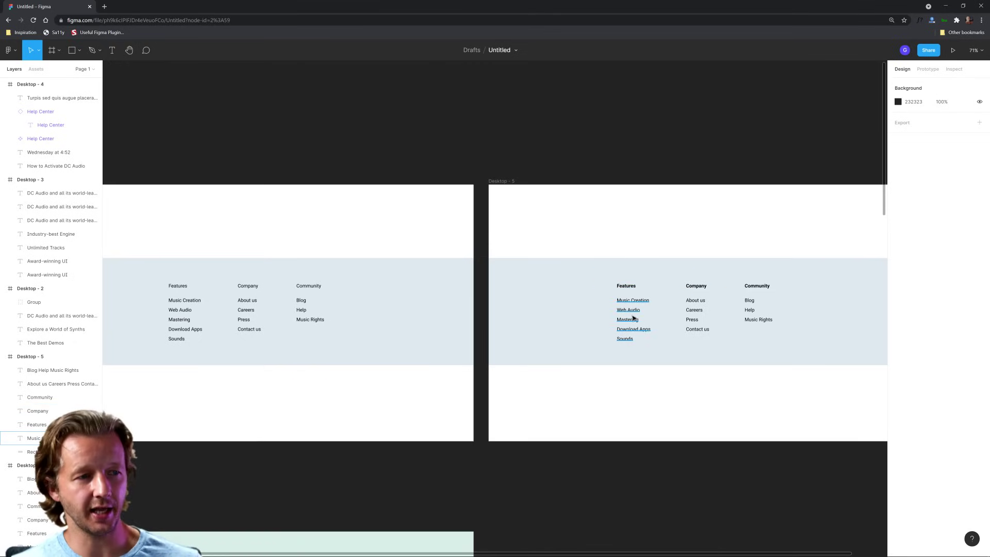
pyautogui.click(706, 309)
pyautogui.click(754, 309)
pyautogui.click(634, 411)
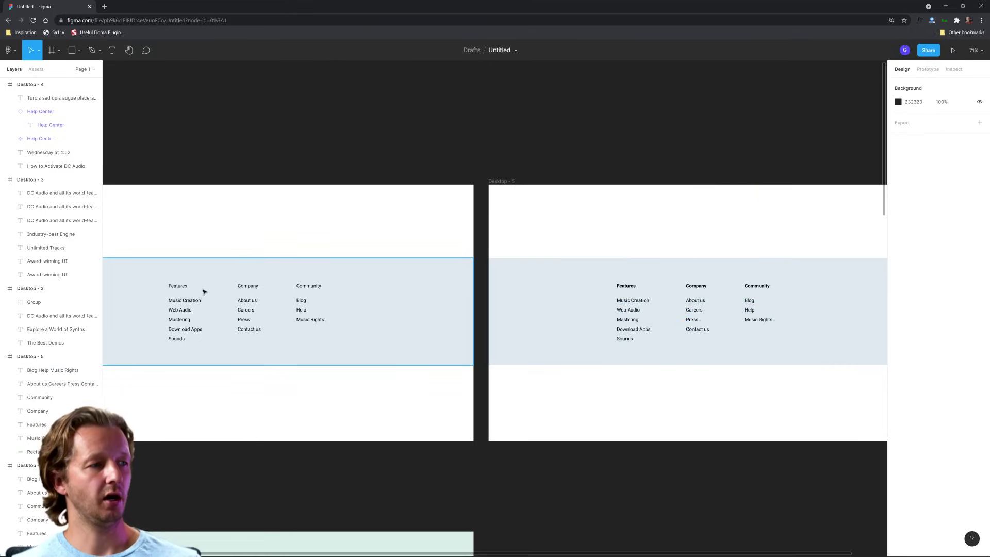
pyautogui.hscroll(-3, 360, 335)
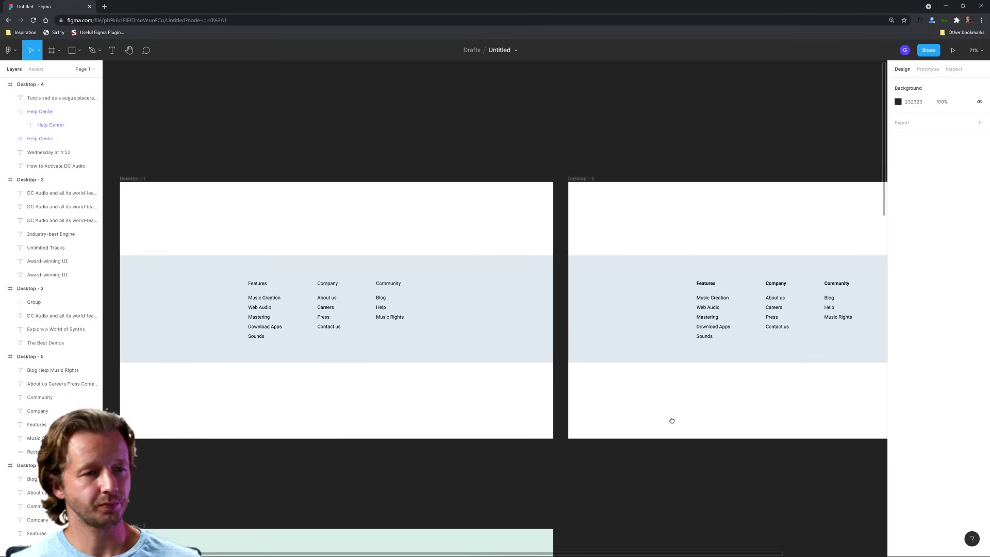
pyautogui.moveTo(672, 421); pyautogui.dragTo(335, 435)
pyautogui.scroll(5, 381, 399)
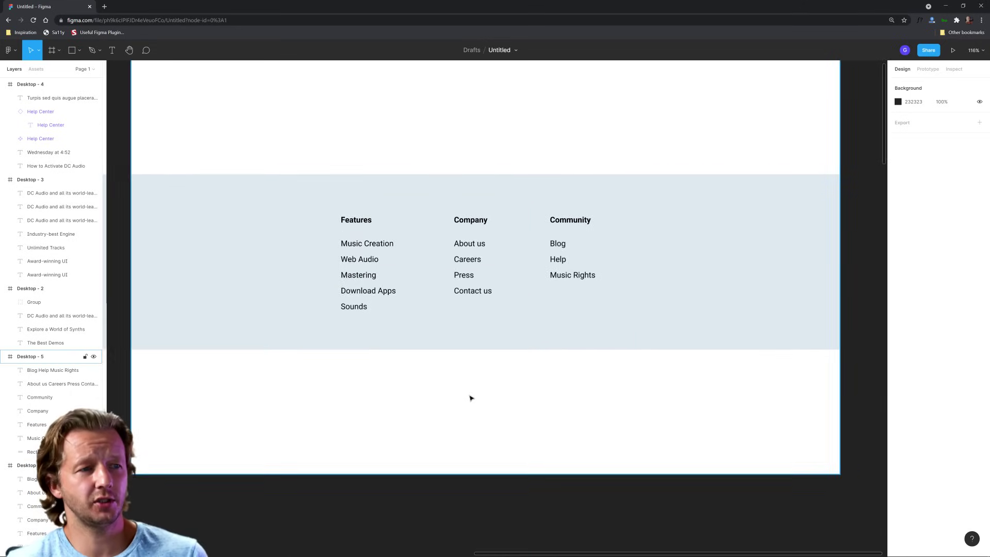
pyautogui.moveTo(484, 394); pyautogui.dragTo(495, 447)
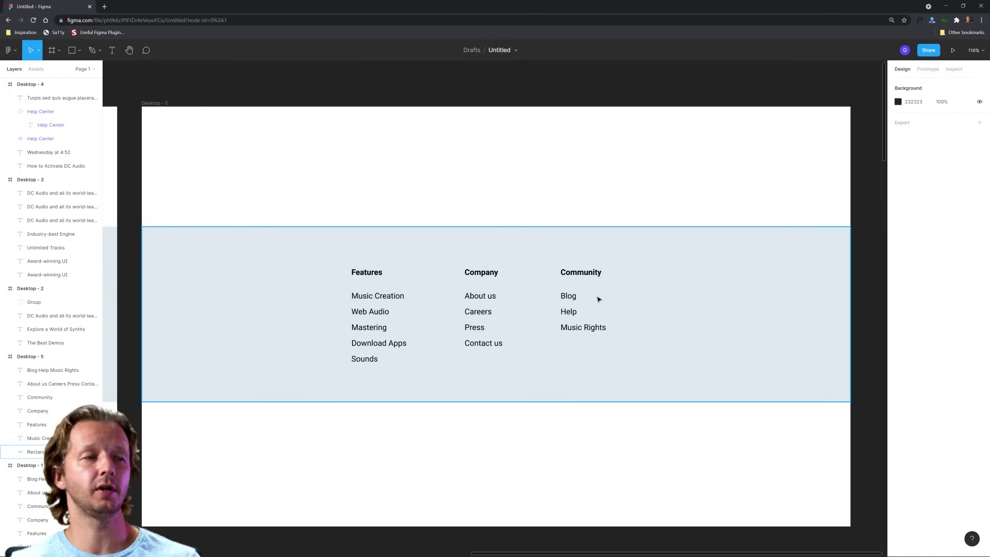
# - Duplicate the bold-heading footer frame Desktop - 5 and place the copy to its right at X 2711
pyautogui.click(157, 104)
pyautogui.scroll(-5, 461, 214)
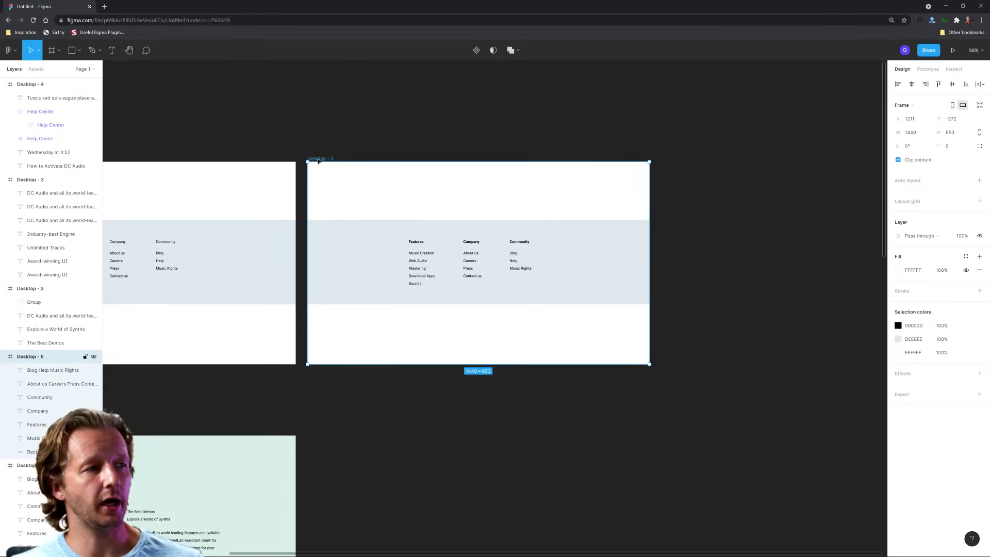
pyautogui.keyDown('alt'); pyautogui.moveTo(319, 171); pyautogui.dragTo(674, 167); pyautogui.keyUp('alt')
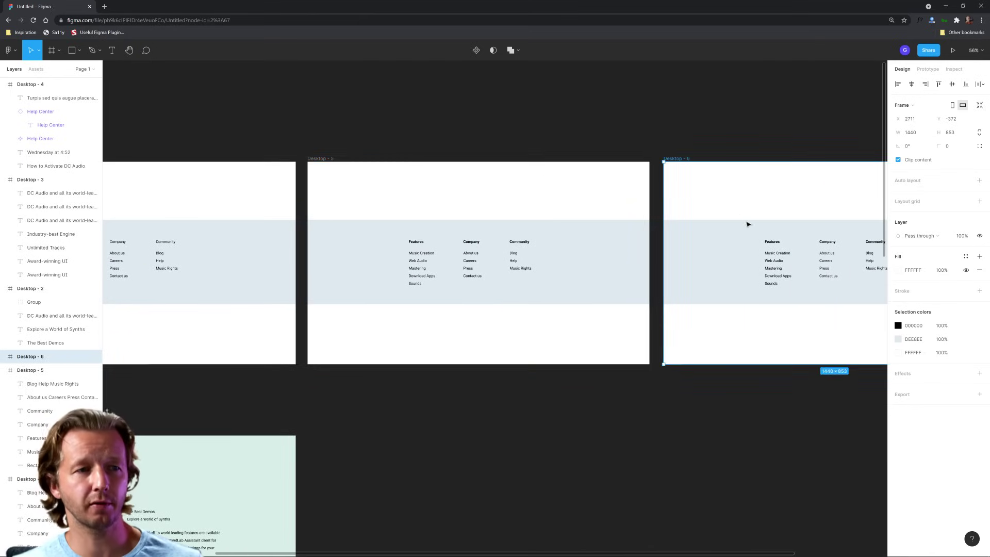
# - Set the Features, Company and Community headings in Desktop - 6 to size 20 and move them up to Y 312
pyautogui.moveTo(701, 224); pyautogui.dragTo(398, 235)
pyautogui.scroll(5, 397, 235)
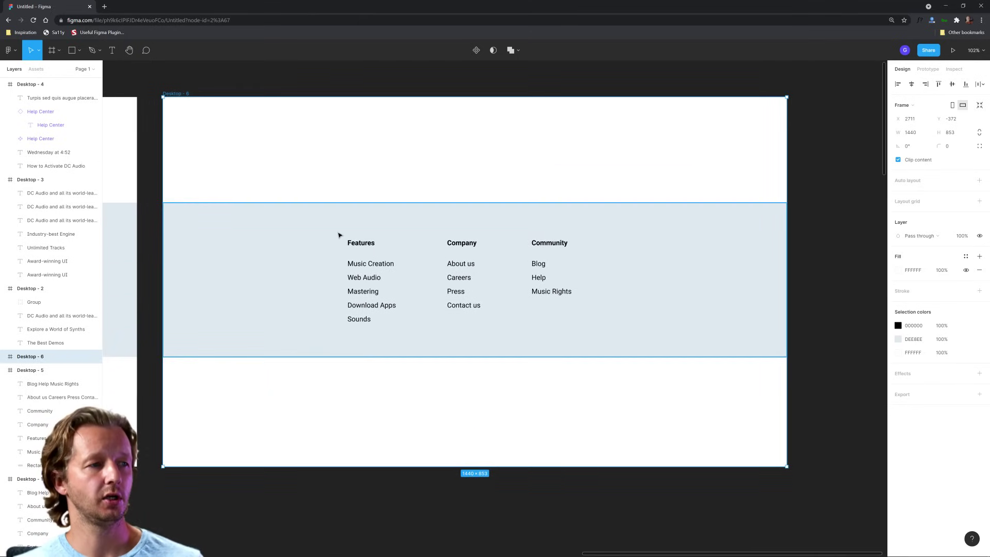
pyautogui.scroll(1, 338, 235)
pyautogui.click(391, 242)
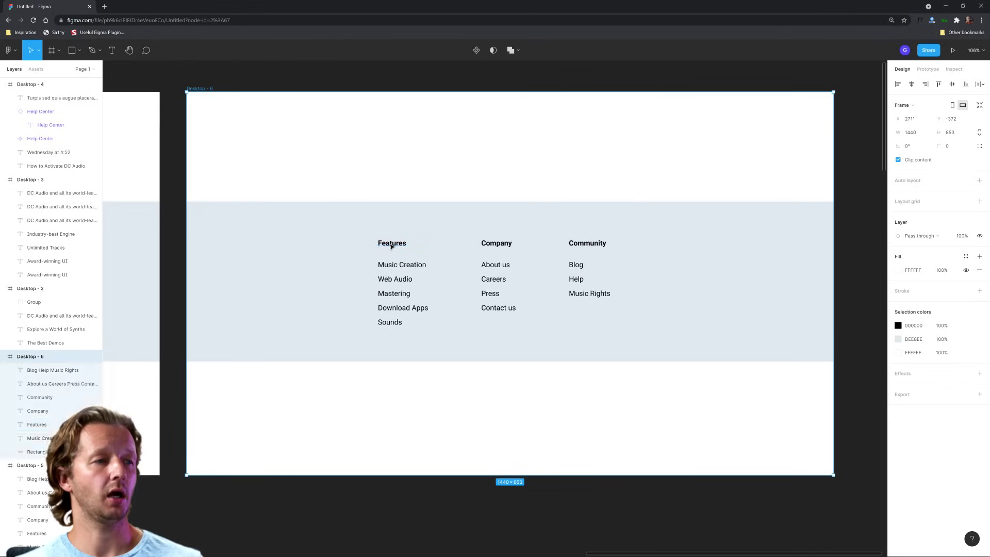
pyautogui.keyDown('shift'); pyautogui.click(490, 244); pyautogui.keyUp('shift')
pyautogui.keyDown('shift'); pyautogui.click(586, 244); pyautogui.keyUp('shift')
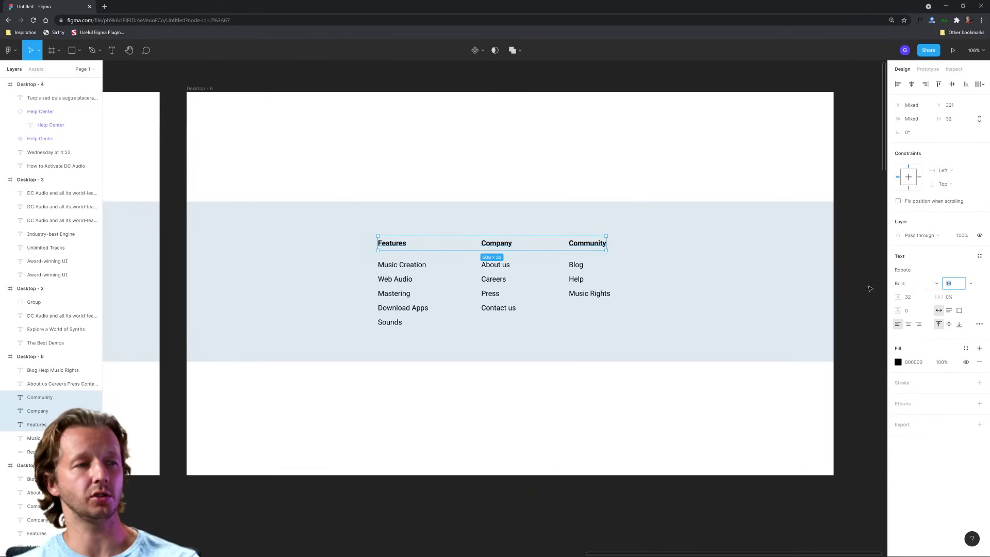
pyautogui.write('20')
pyautogui.press('Return')
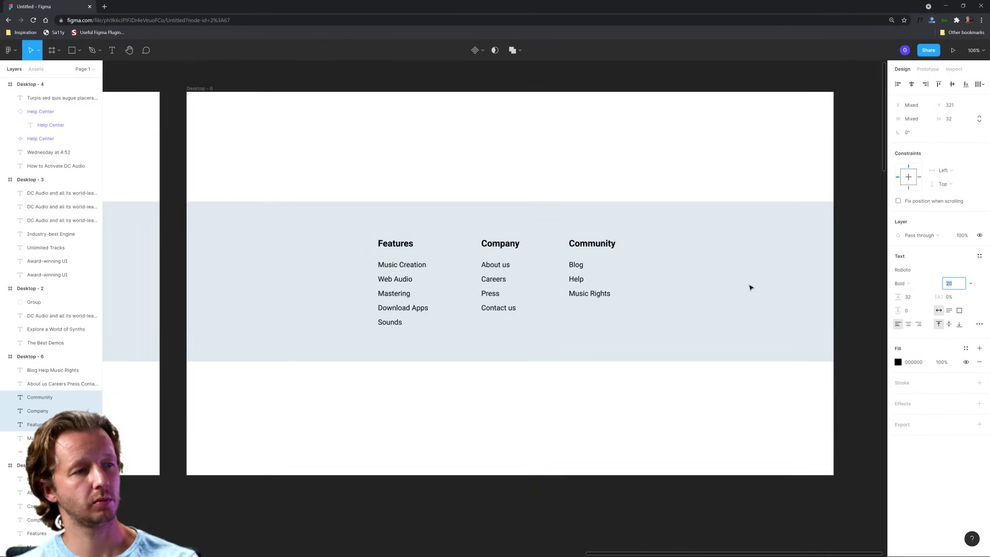
pyautogui.moveTo(495, 248); pyautogui.dragTo(494, 244)
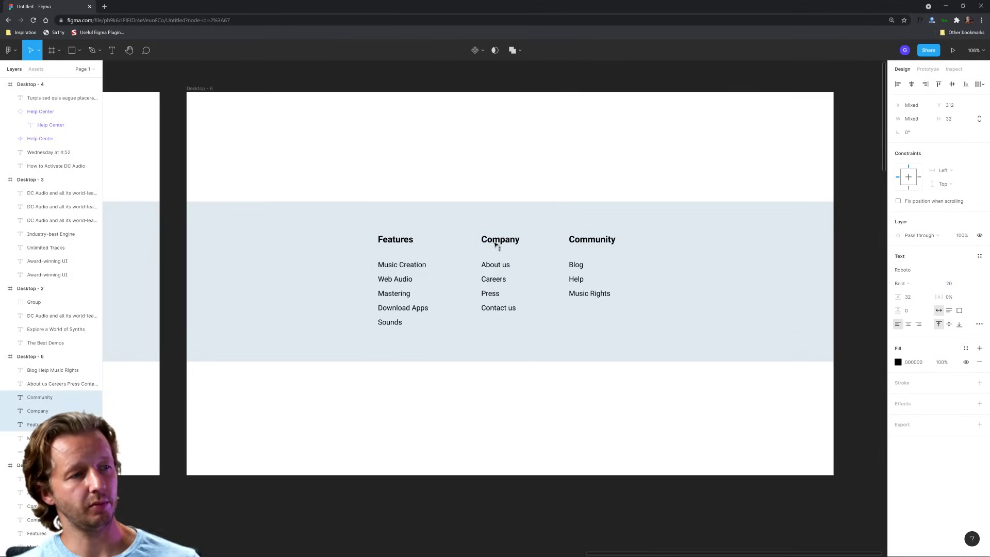
pyautogui.click(680, 470)
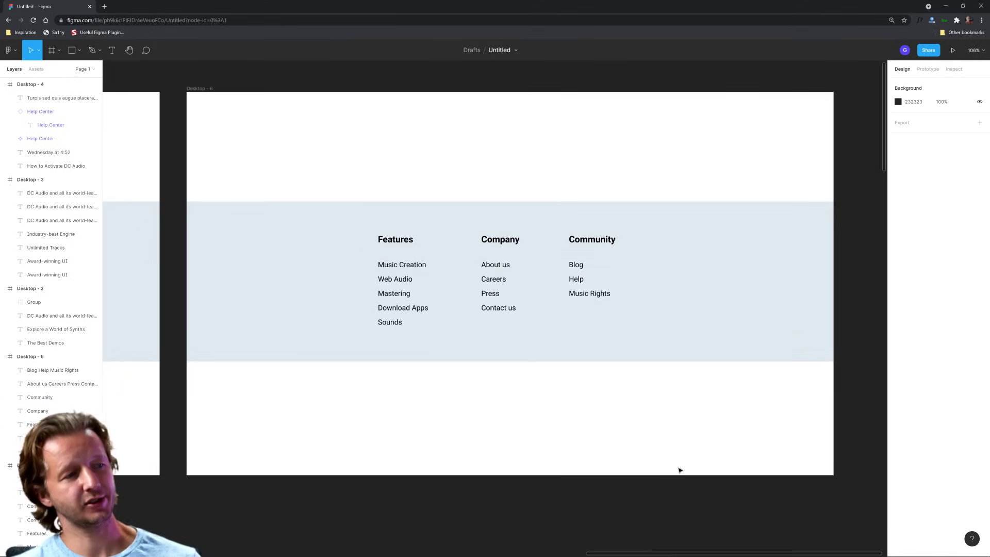
# - Compare the bold headings in Desktop - 5 with the larger bold headings in Desktop - 6 against their link lists
pyautogui.scroll(-4, 484, 411)
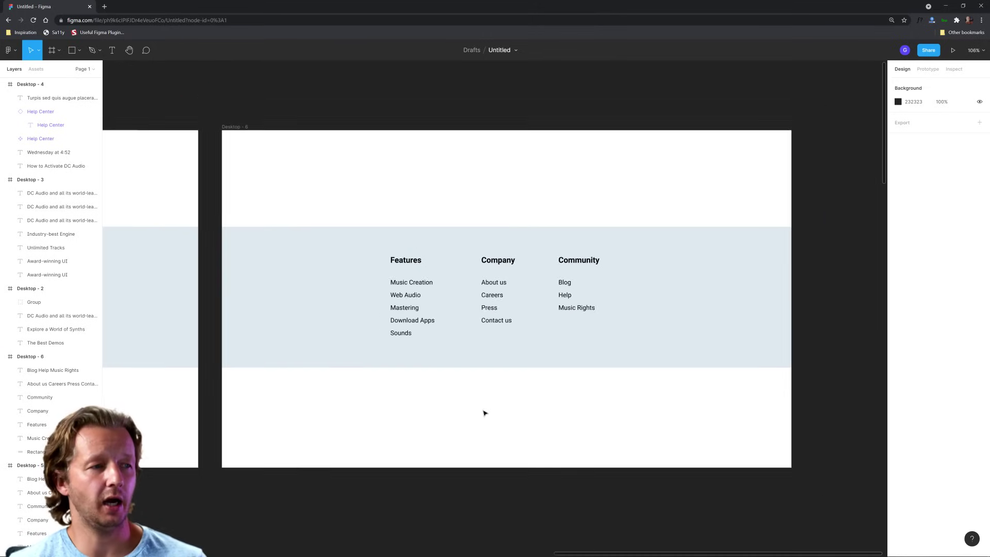
pyautogui.moveTo(485, 427); pyautogui.dragTo(637, 416)
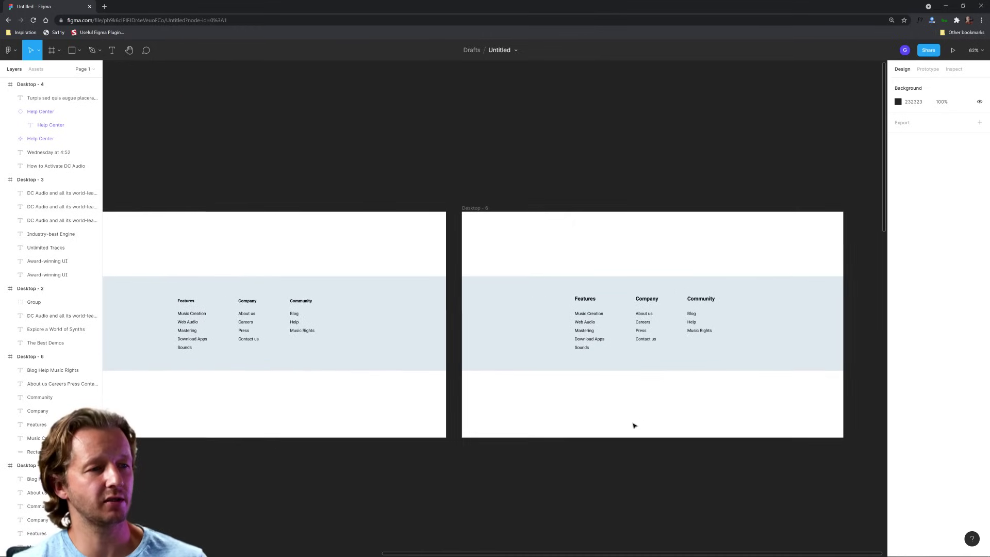
pyautogui.click(245, 304)
pyautogui.click(246, 325)
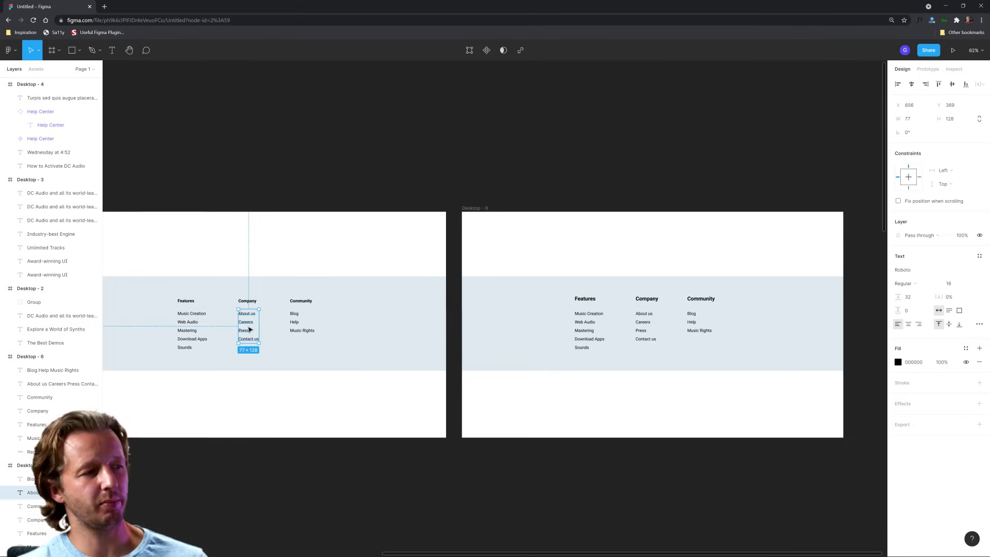
pyautogui.scroll(5, 159, 310)
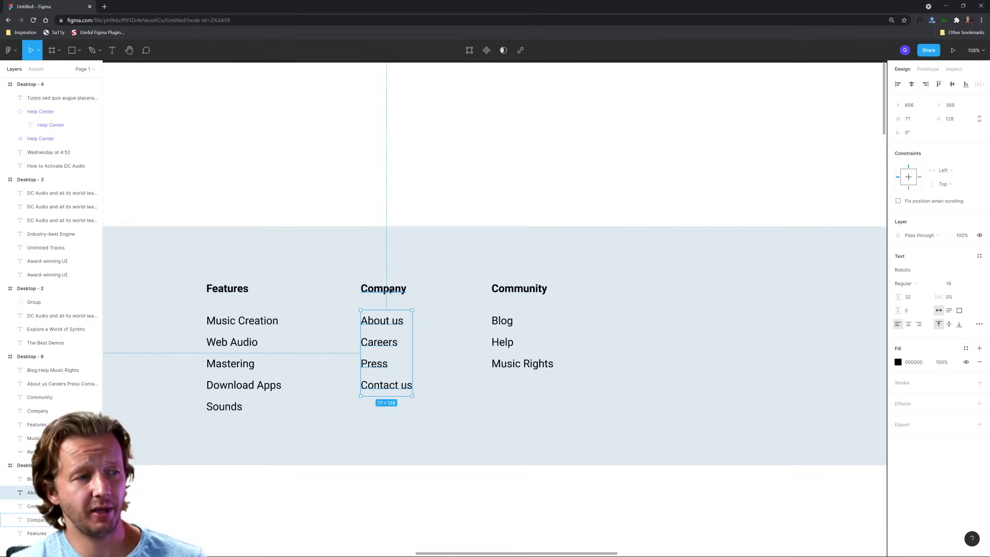
pyautogui.scroll(-3, 510, 313)
pyautogui.moveTo(453, 342); pyautogui.dragTo(195, 344)
pyautogui.moveTo(682, 344); pyautogui.dragTo(328, 344)
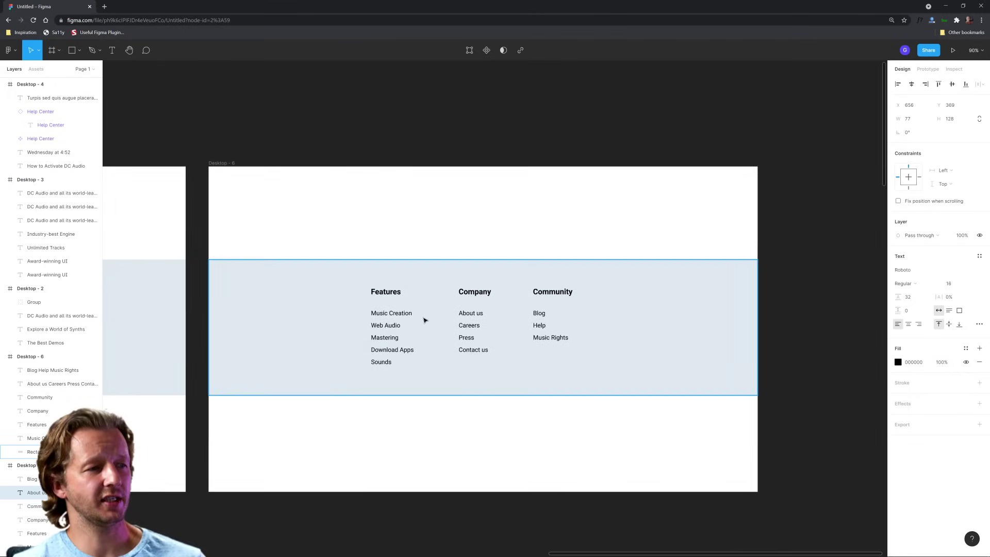
# - Try the Regular weight on the three size-20 headings in Desktop - 6, and settle on the Light weight
pyautogui.scroll(3, 424, 320)
pyautogui.click(495, 283)
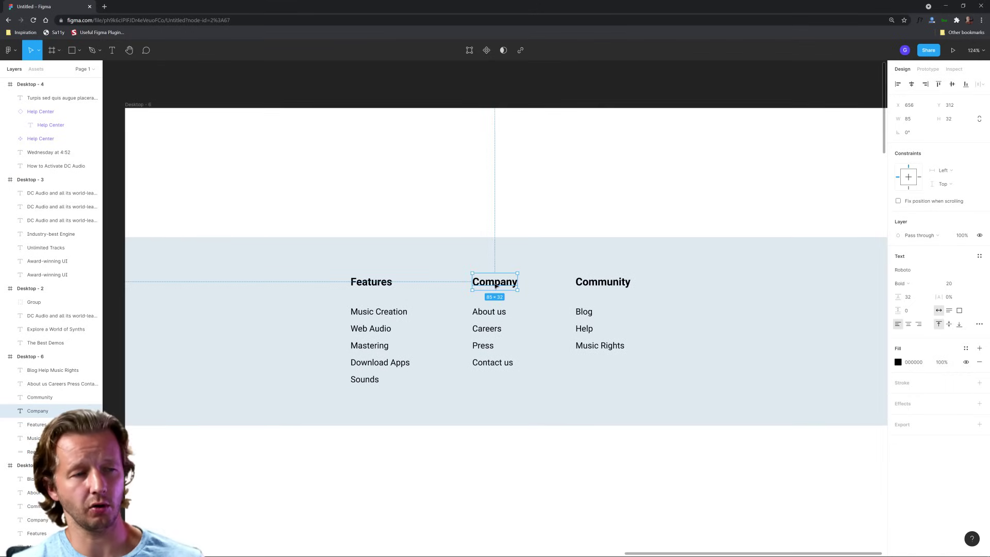
pyautogui.keyDown('shift'); pyautogui.click(602, 283); pyautogui.keyUp('shift')
pyautogui.keyDown('shift'); pyautogui.click(371, 282); pyautogui.keyUp('shift')
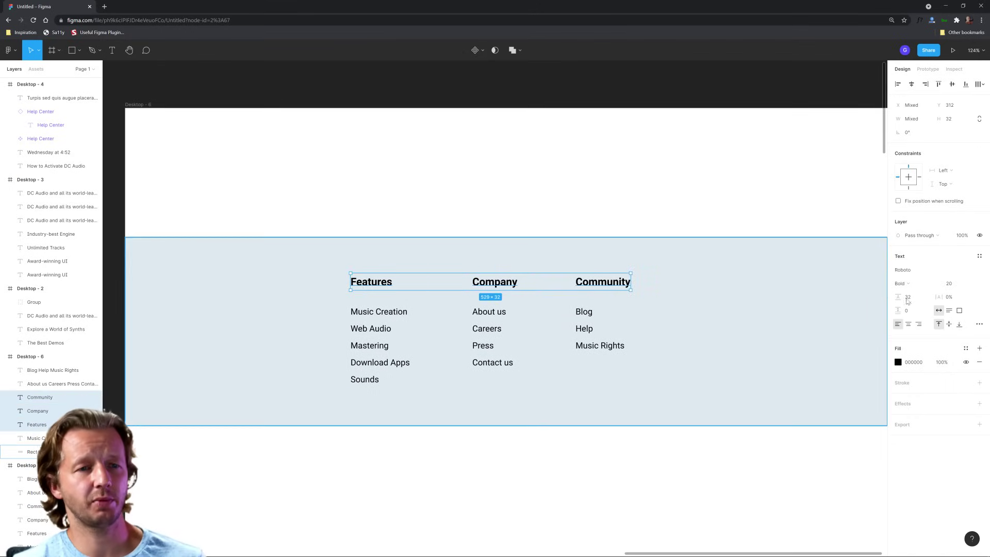
pyautogui.click(938, 285)
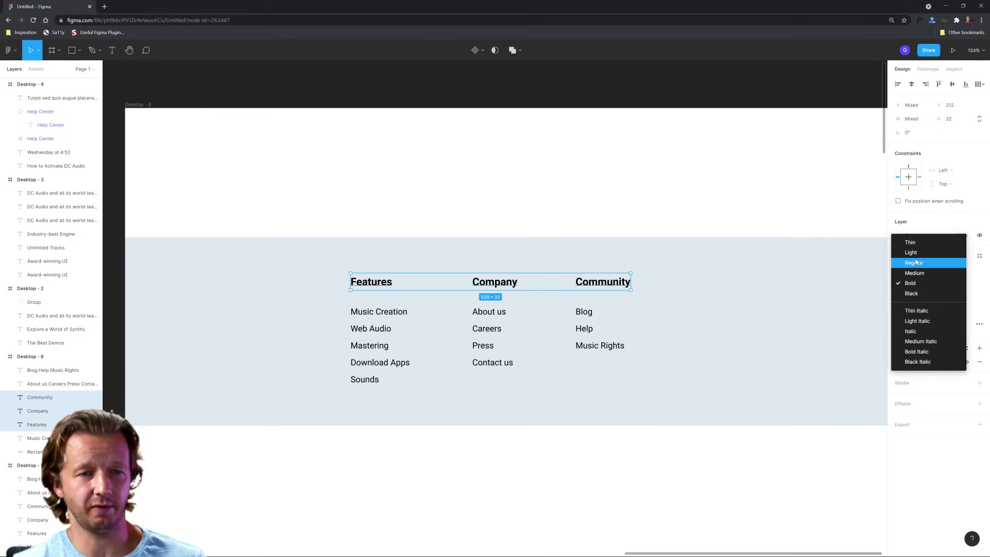
pyautogui.click(913, 263)
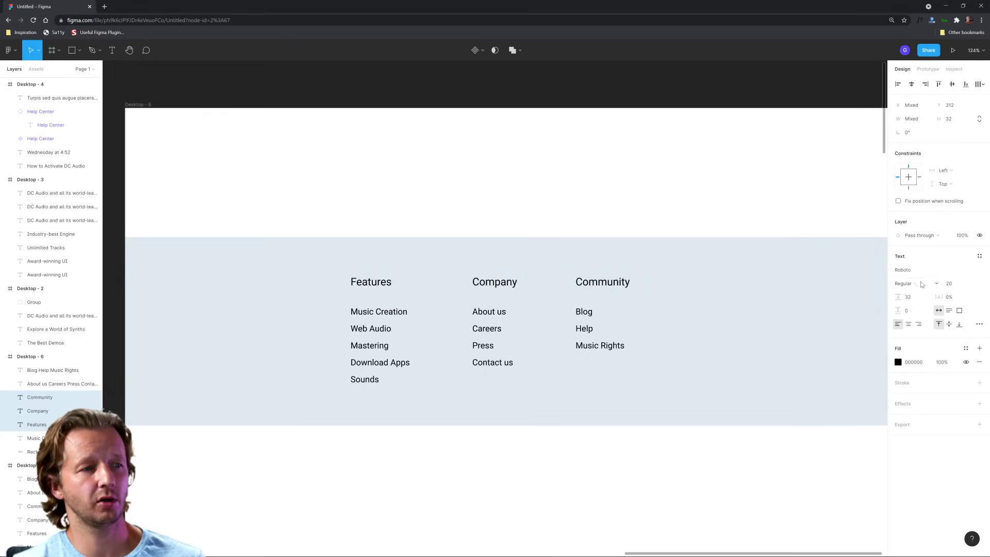
pyautogui.click(933, 287)
pyautogui.click(910, 273)
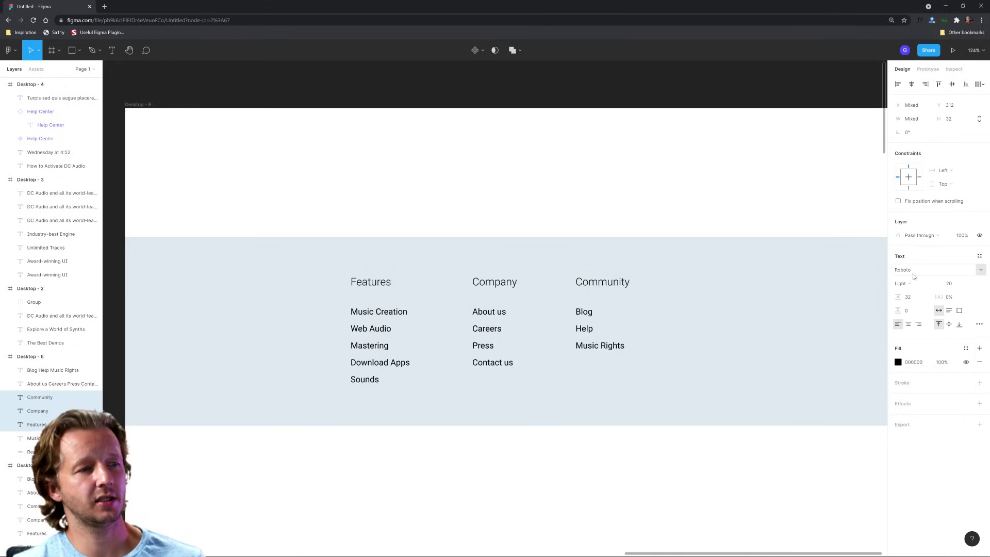
pyautogui.click(635, 504)
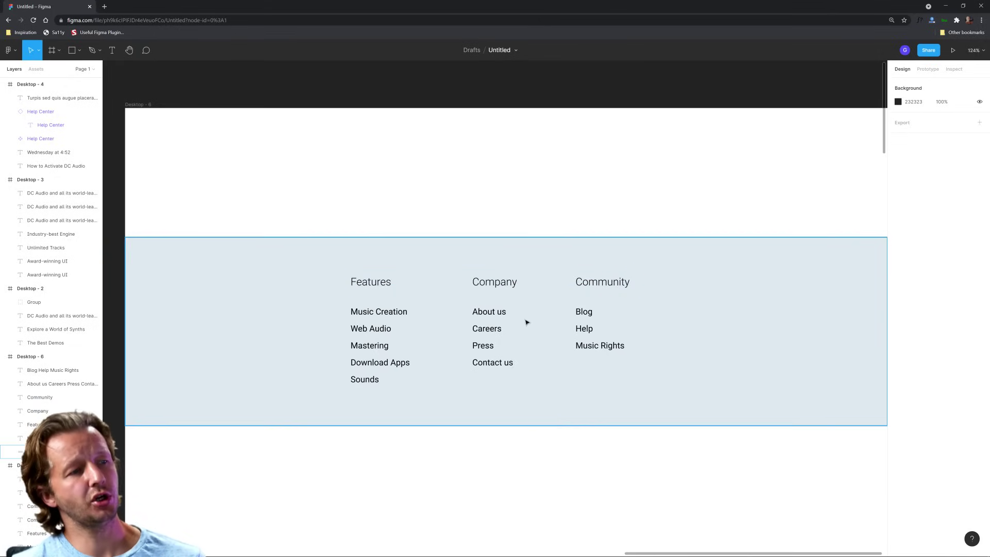
# - Duplicate the bold-heading footer frame Desktop - 5 and place the copy beyond Desktop - 6 at X 4245
pyautogui.scroll(-5, 490, 356)
pyautogui.scroll(-5, 479, 369)
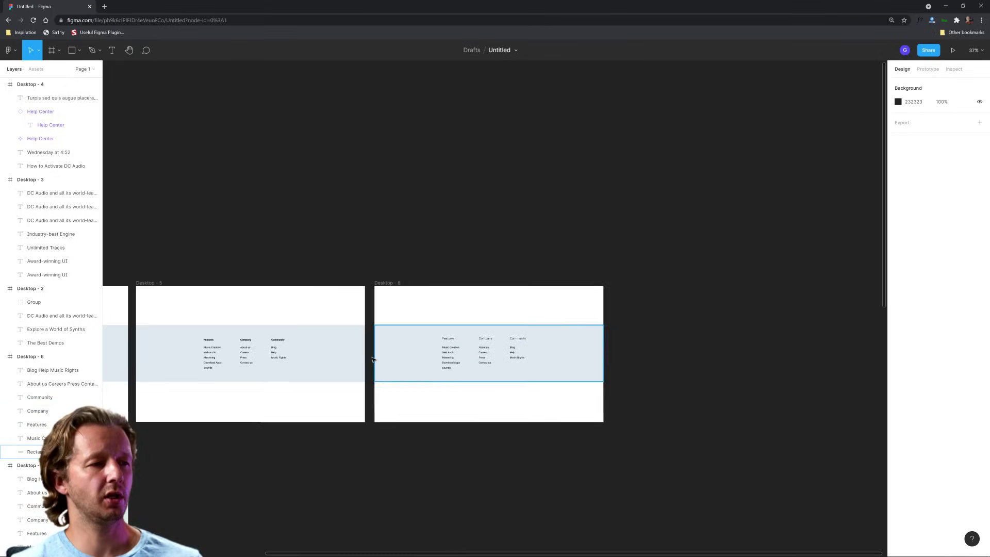
pyautogui.click(152, 283)
pyautogui.hotkey('ctrl', 'd')
pyautogui.moveTo(625, 283)
pyautogui.mouseDown()
pyautogui.moveTo(641, 278)
pyautogui.moveTo(630, 280)
pyautogui.mouseUp()
# - Sample the footer background as the fill of the three bold headings in Desktop - 7, and darken it to grey-blue 697A84
pyautogui.scroll(5, 751, 353)
pyautogui.scroll(5, 751, 353)
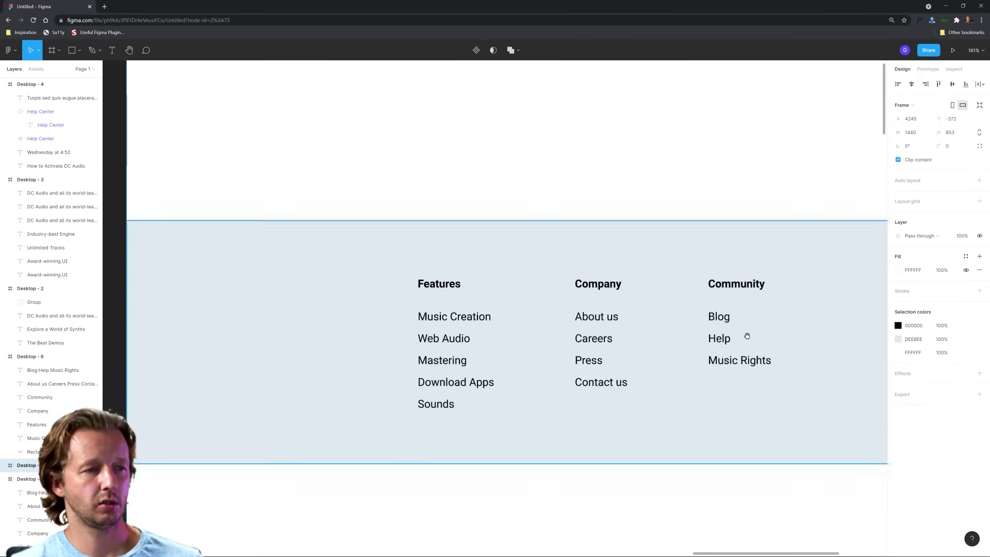
pyautogui.hscroll(3, 746, 335)
pyautogui.click(335, 295)
pyautogui.keyDown('shift'); pyautogui.click(500, 298); pyautogui.keyUp('shift')
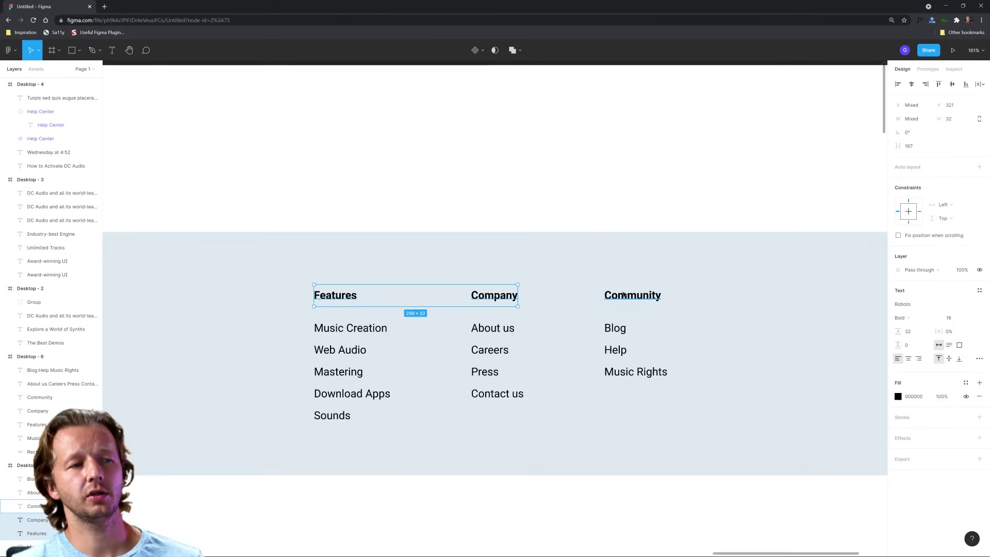
pyautogui.keyDown('shift'); pyautogui.click(633, 295); pyautogui.keyUp('shift')
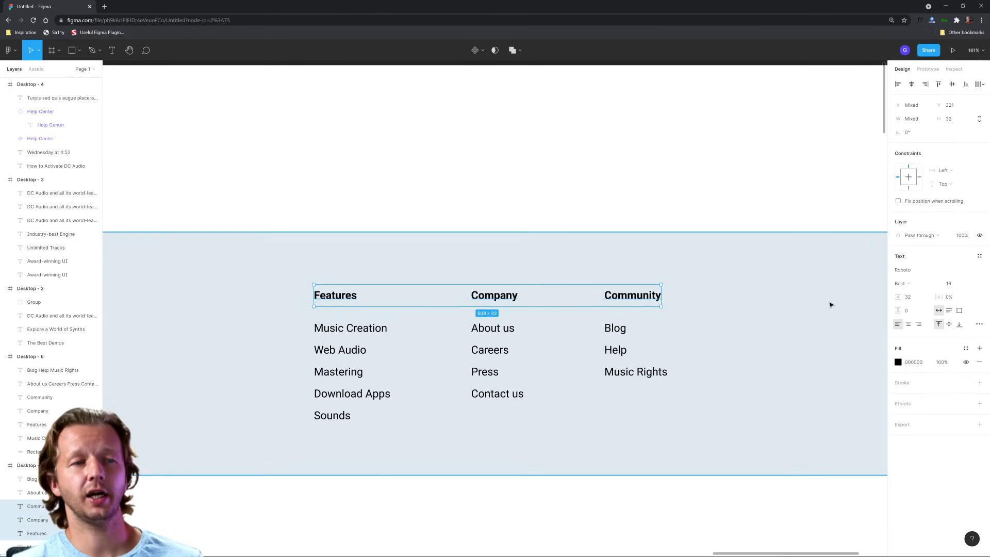
pyautogui.click(898, 362)
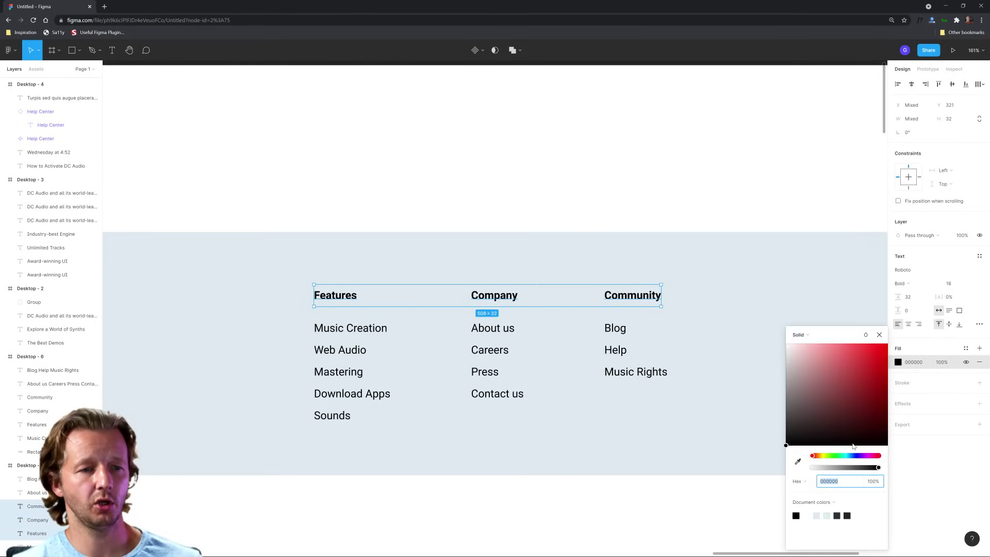
pyautogui.click(797, 461)
pyautogui.click(810, 391)
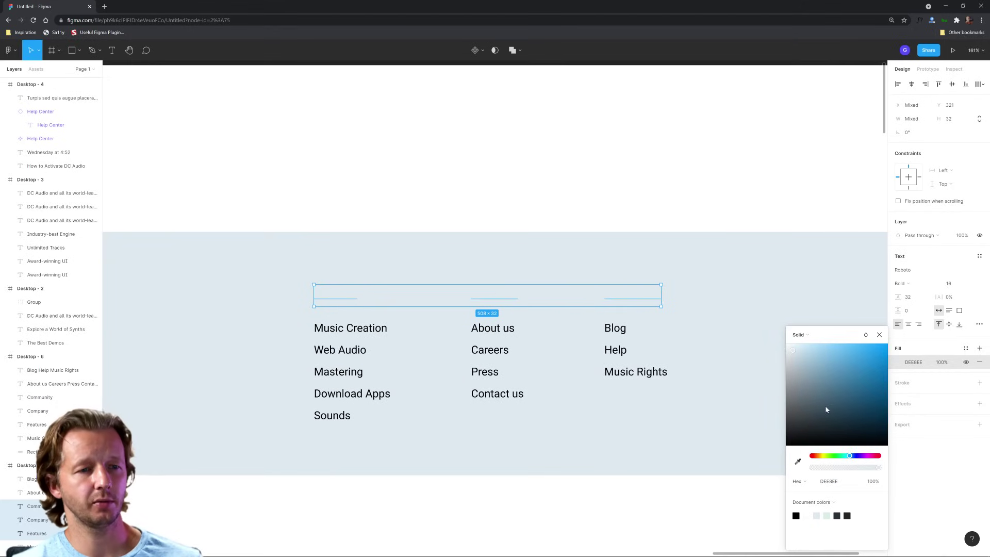
pyautogui.moveTo(826, 409); pyautogui.dragTo(823, 404)
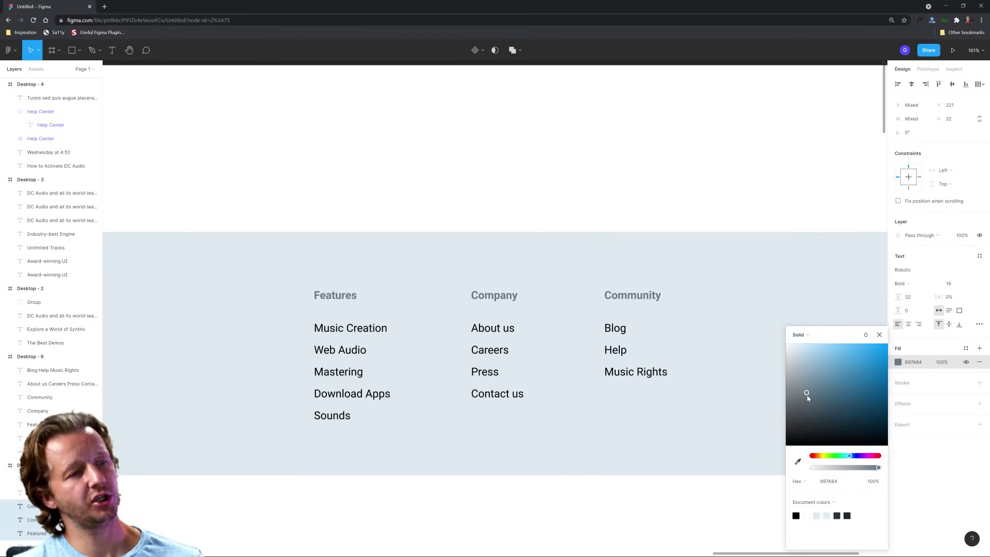
pyautogui.click(444, 165)
# - Duplicate the original unstyled footer frame Desktop - 1 and place the copy on the empty canvas to its left
pyautogui.scroll(-3, 420, 232)
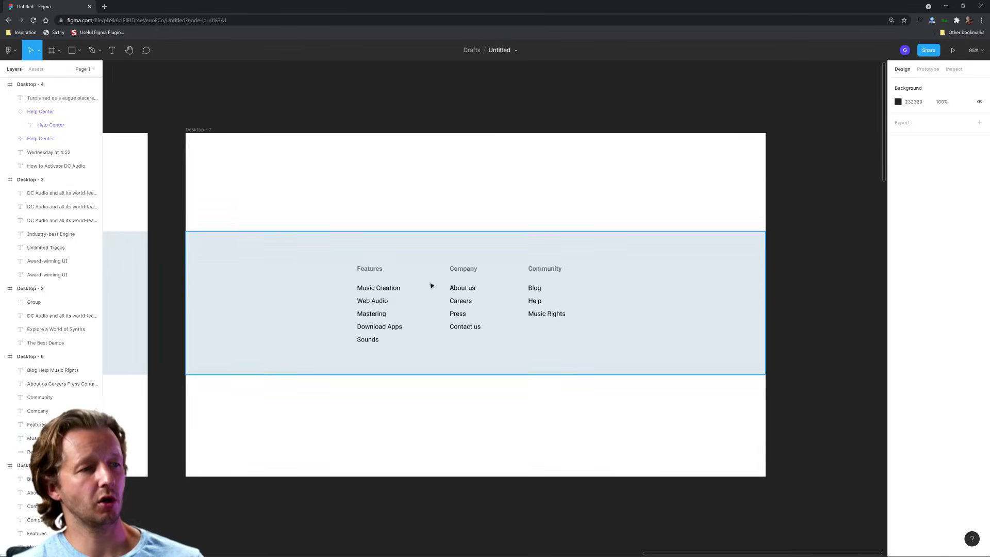
pyautogui.scroll(-3, 412, 352)
pyautogui.hscroll(-3, 420, 347)
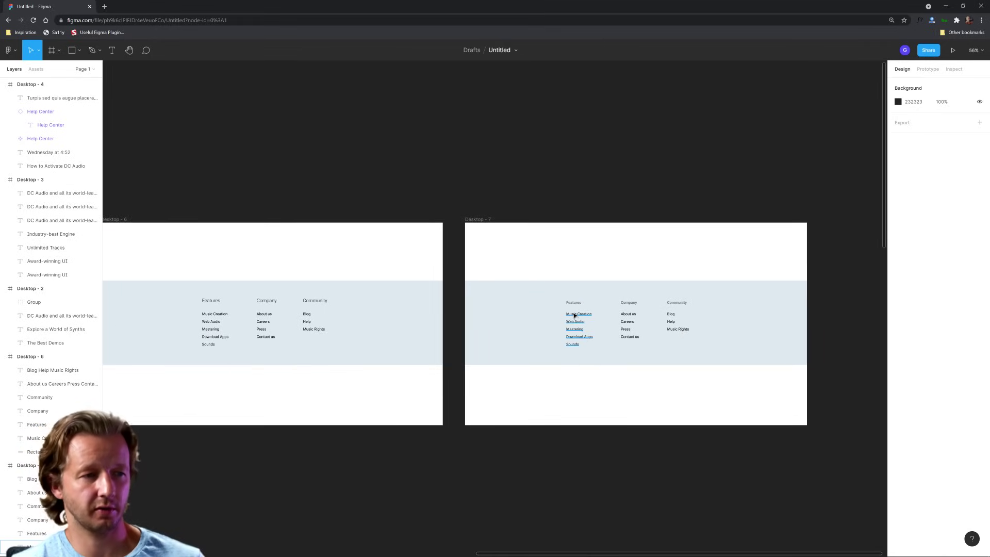
pyautogui.scroll(5, 646, 314)
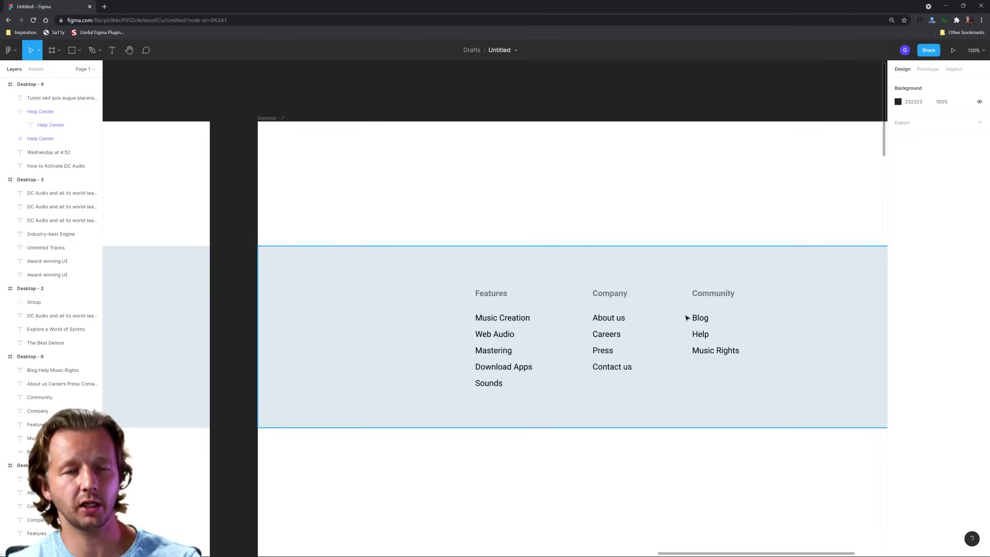
pyautogui.scroll(-2, 633, 334)
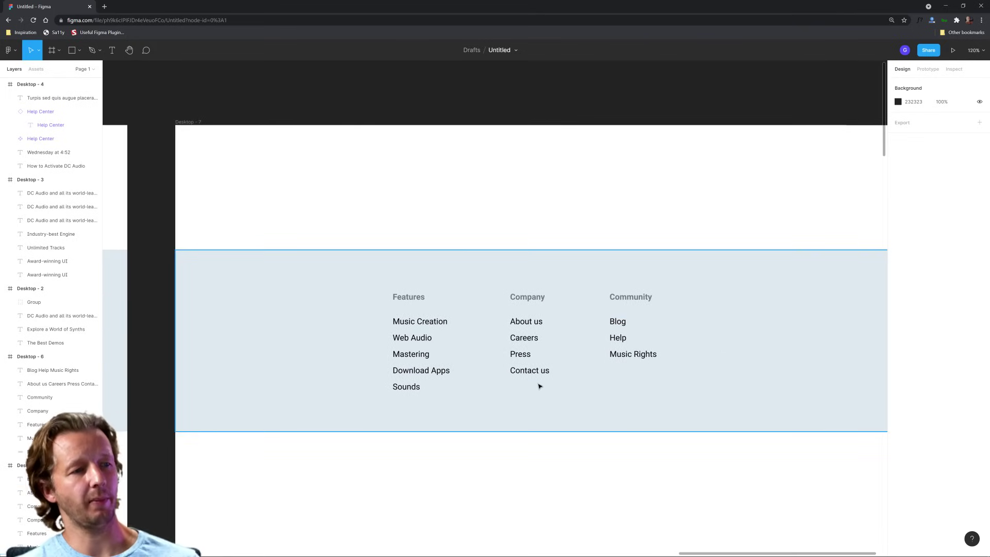
pyautogui.scroll(-2, 567, 392)
pyautogui.scroll(-6, 563, 421)
pyautogui.moveTo(500, 461); pyautogui.dragTo(775, 381)
pyautogui.hscroll(-10, 459, 394)
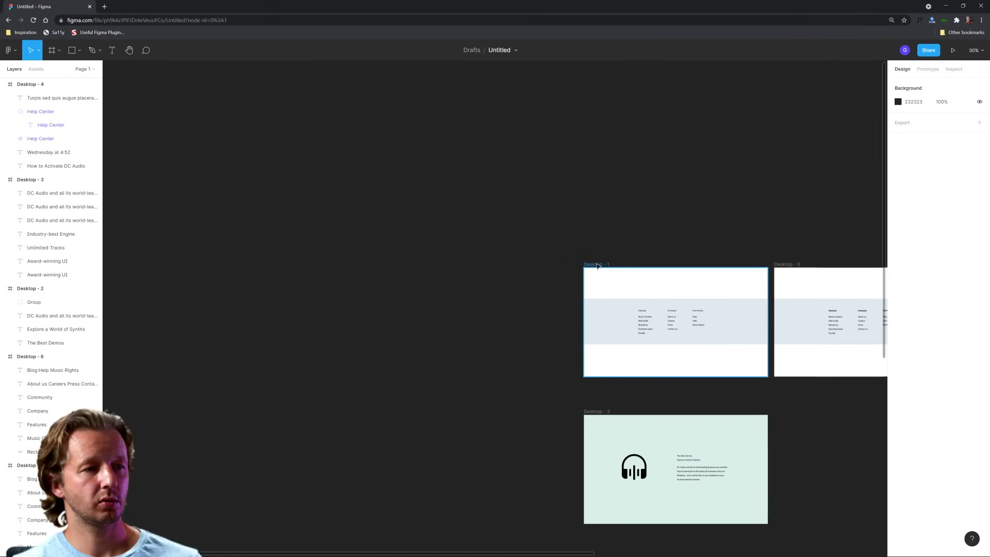
pyautogui.click(598, 281)
pyautogui.moveTo(409, 267); pyautogui.dragTo(378, 267)
# - Underline the three link lists below Features, Company and Community in the new copy of the unstyled footer
pyautogui.scroll(8, 441, 320)
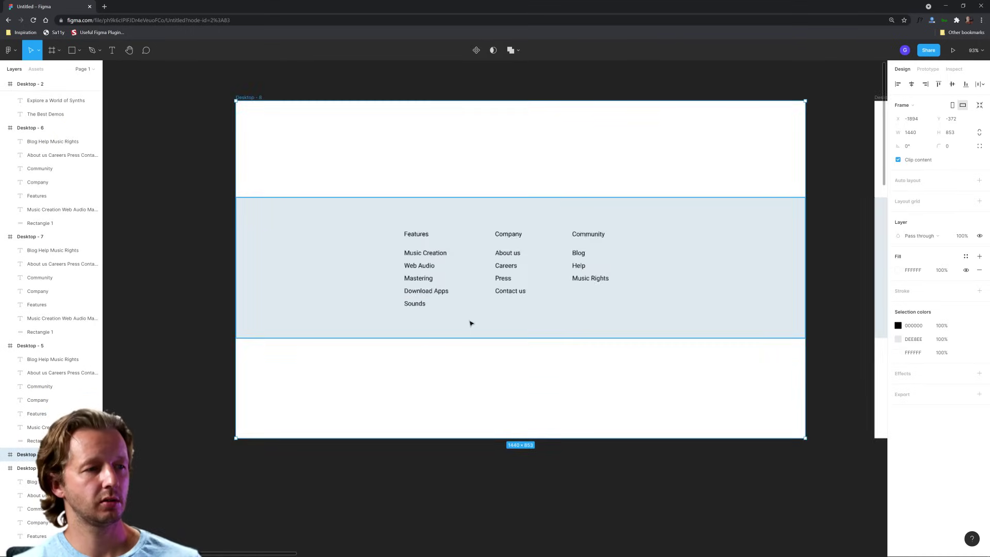
pyautogui.moveTo(488, 303); pyautogui.dragTo(442, 362)
pyautogui.click(337, 294)
pyautogui.keyDown('shift'); pyautogui.click(494, 291); pyautogui.keyUp('shift')
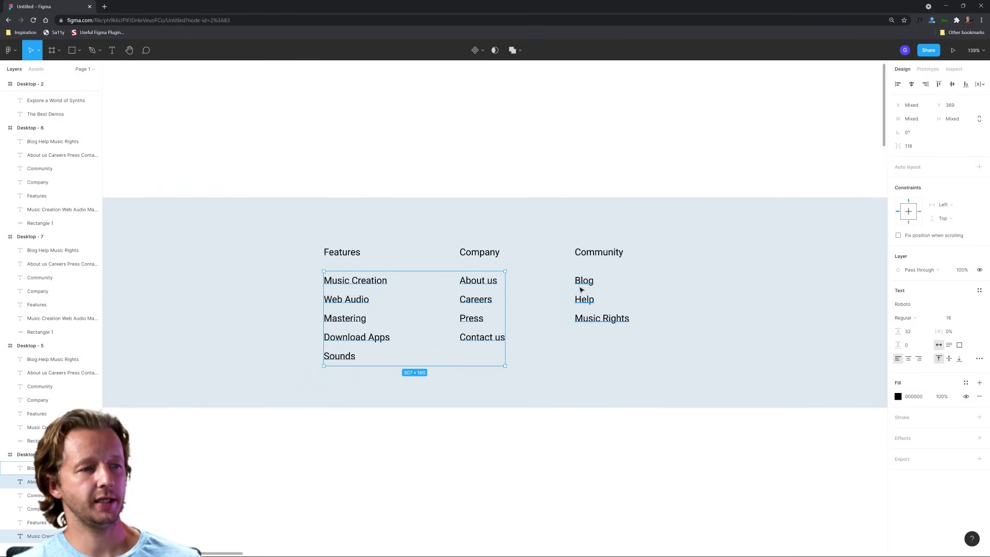
pyautogui.keyDown('shift'); pyautogui.click(581, 289); pyautogui.keyUp('shift')
pyautogui.click(978, 358)
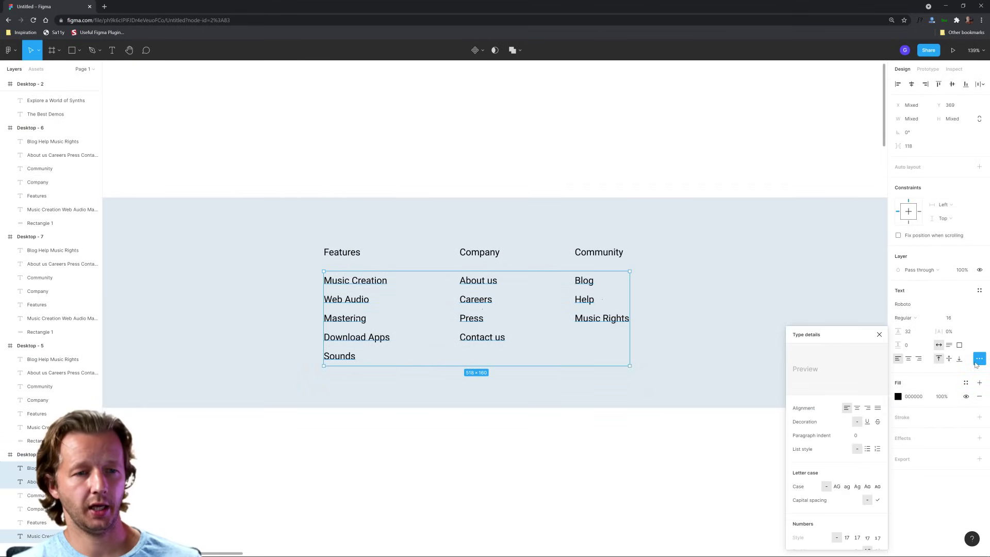
pyautogui.click(867, 422)
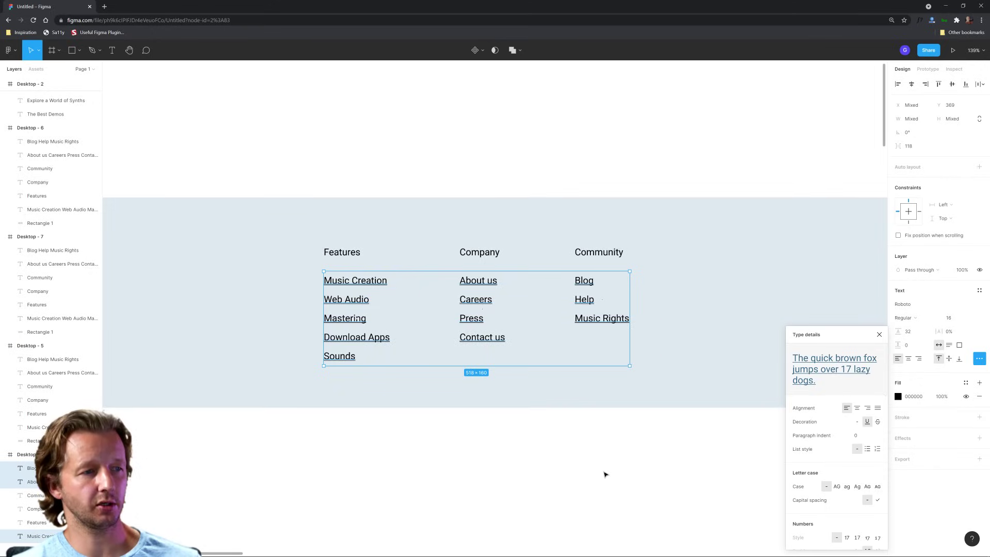
pyautogui.click(605, 472)
# - Set the Features, Company and Community headings above the underlined link lists in Desktop - 8 to Bold
pyautogui.scroll(-5, 533, 447)
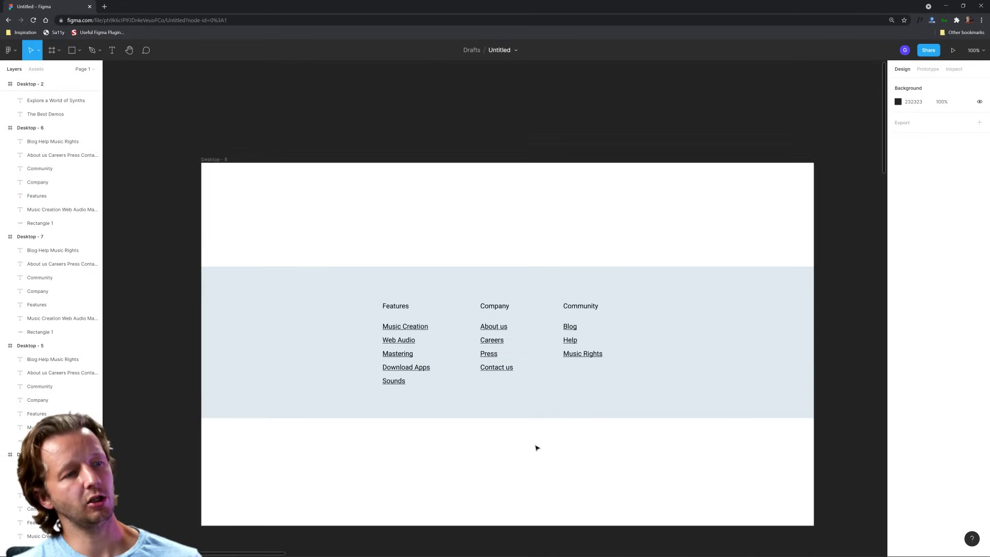
pyautogui.scroll(3, 537, 448)
pyautogui.click(379, 291)
pyautogui.keyDown('shift'); pyautogui.click(484, 290); pyautogui.keyUp('shift')
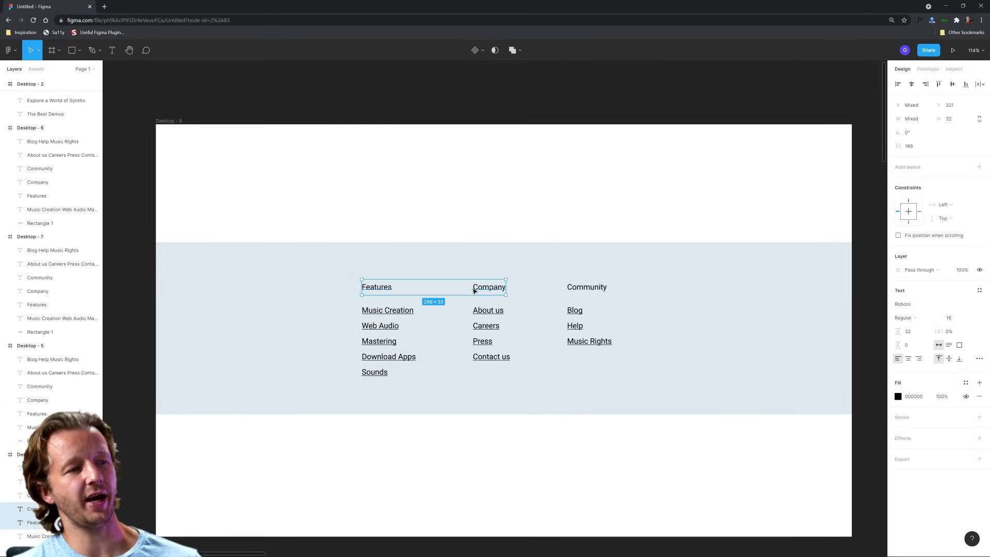
pyautogui.keyDown('shift'); pyautogui.click(583, 289); pyautogui.keyUp('shift')
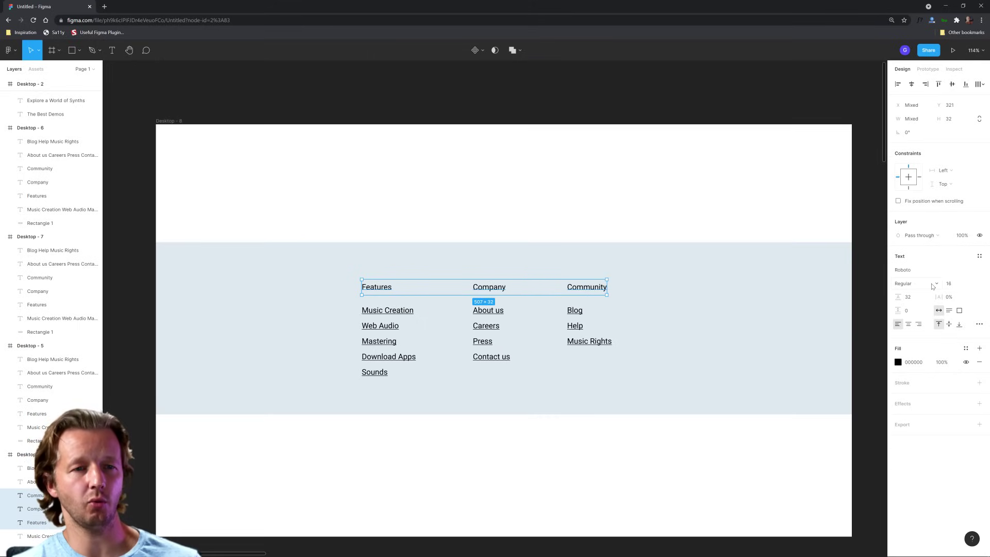
pyautogui.click(932, 286)
pyautogui.click(925, 302)
pyautogui.click(604, 480)
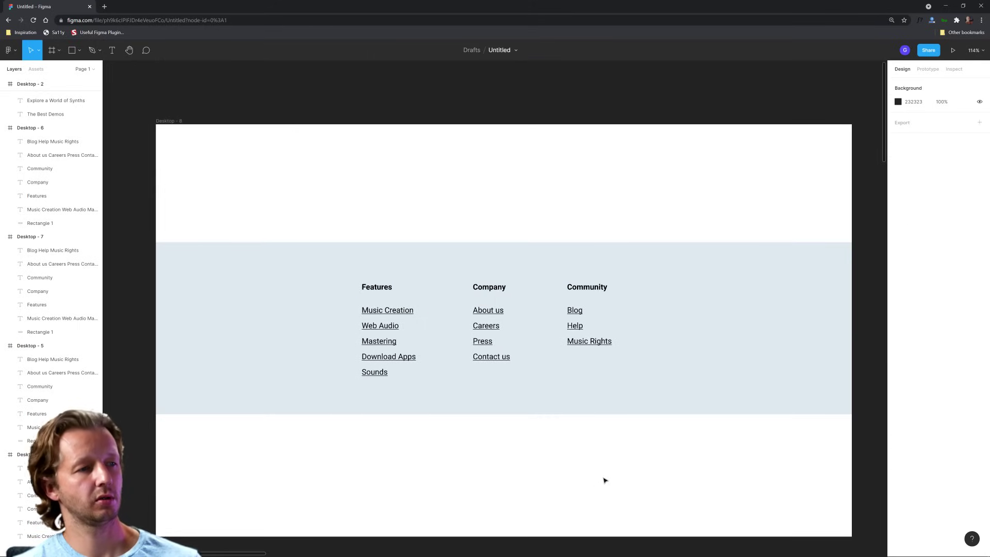
# - Compare the heading treatments of the footer variants Desktop - 1, Desktop - 5, Desktop - 6 and Desktop - 7
pyautogui.scroll(-3, 605, 481)
pyautogui.hscroll(10, 674, 459)
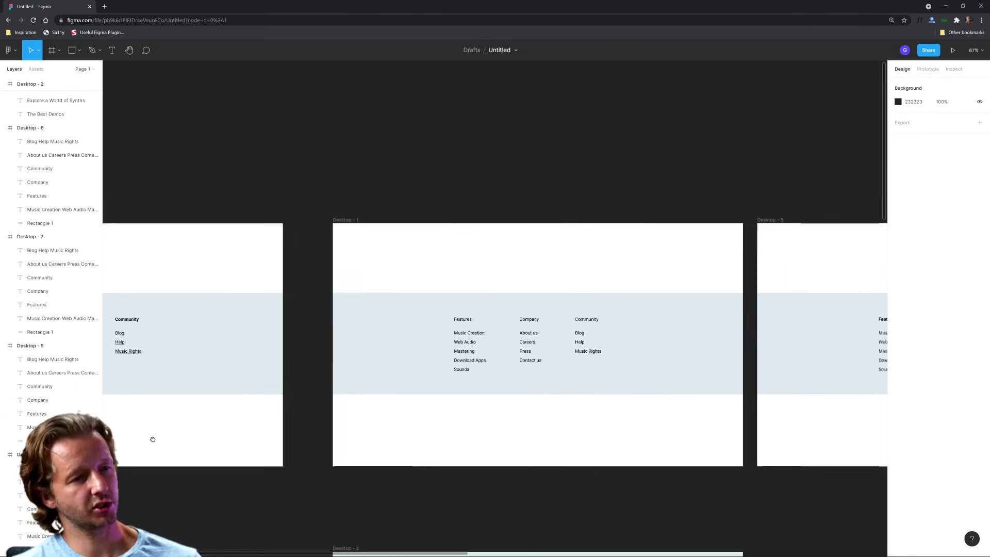
pyautogui.hscroll(10, 153, 439)
pyautogui.hscroll(-2, 552, 440)
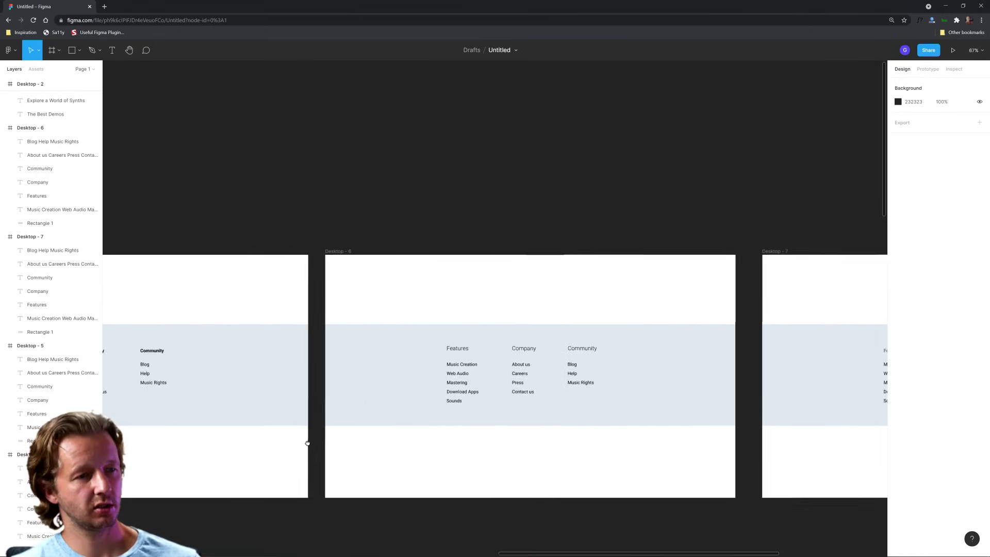
pyautogui.scroll(5, 449, 438)
pyautogui.scroll(-3, 618, 407)
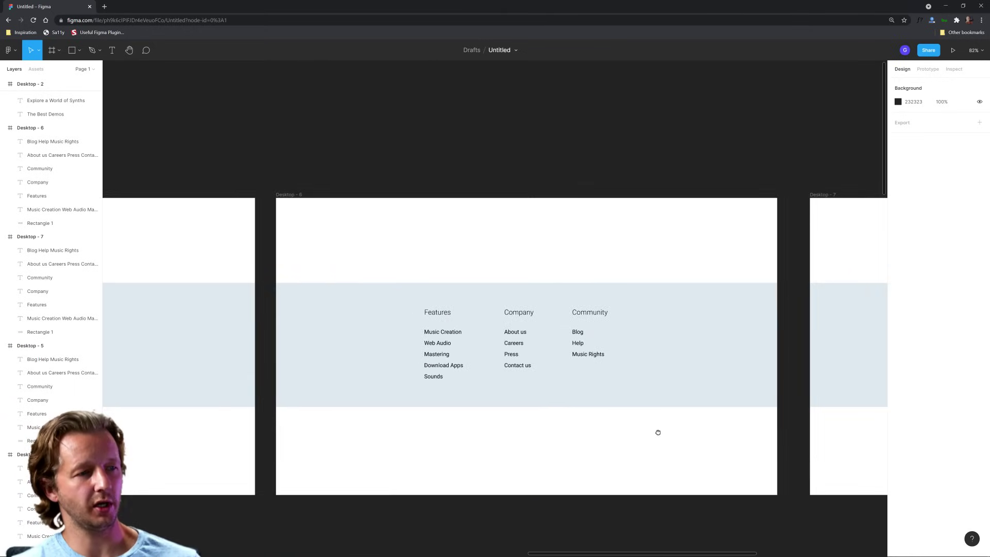
pyautogui.hscroll(3, 515, 397)
pyautogui.scroll(2, 319, 340)
pyautogui.click(299, 329)
pyautogui.keyDown('shift'); pyautogui.click(394, 330); pyautogui.keyUp('shift')
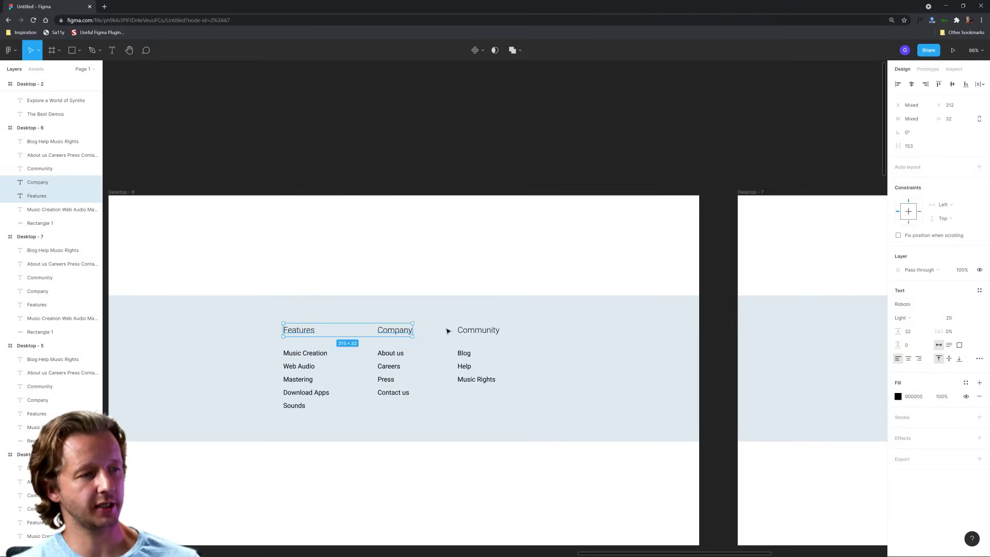
pyautogui.keyDown('shift'); pyautogui.click(456, 332); pyautogui.keyUp('shift')
pyautogui.click(448, 243)
pyautogui.scroll(-3, 604, 341)
pyautogui.moveTo(685, 363); pyautogui.dragTo(327, 366)
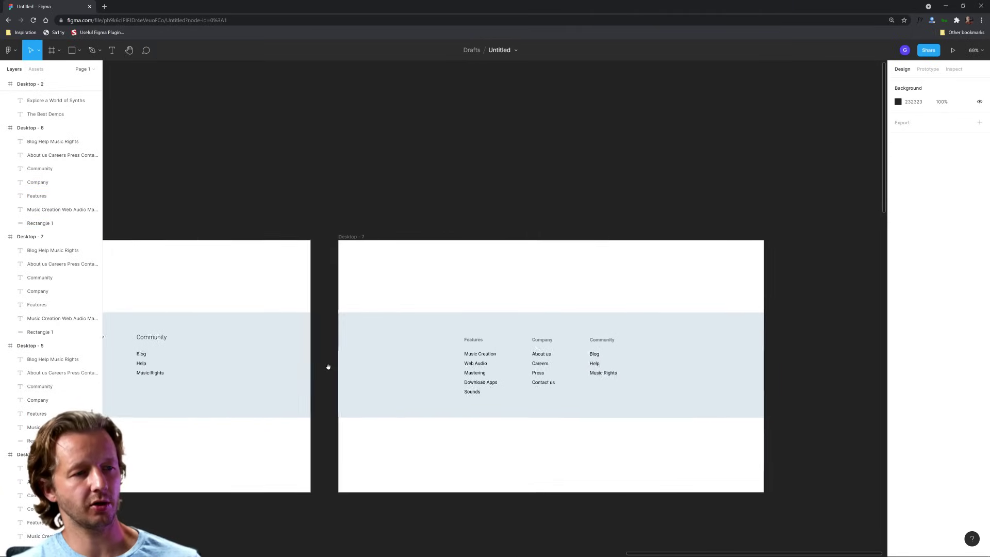
pyautogui.moveTo(436, 376); pyautogui.dragTo(391, 375)
pyautogui.scroll(3, 475, 377)
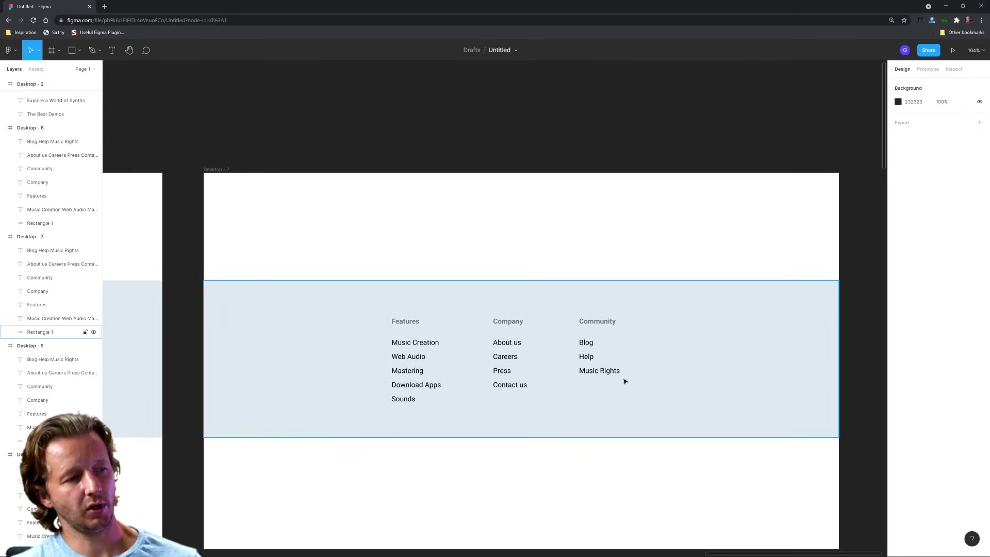
pyautogui.scroll(-10, 482, 363)
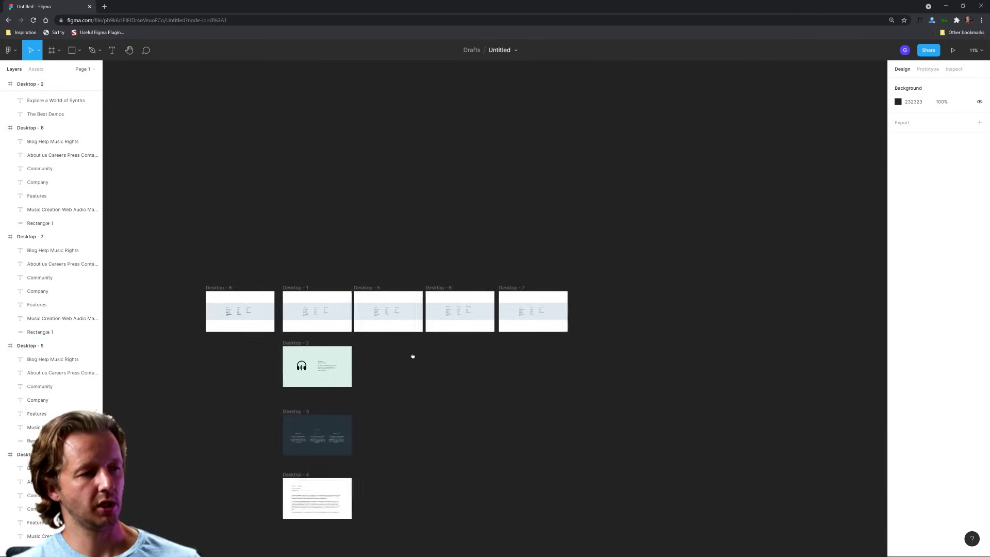
# - Examine the unstyled headphone section Desktop - 2, checking its two heading lines and body paragraph
pyautogui.moveTo(412, 356); pyautogui.dragTo(513, 345)
pyautogui.scroll(5, 419, 340)
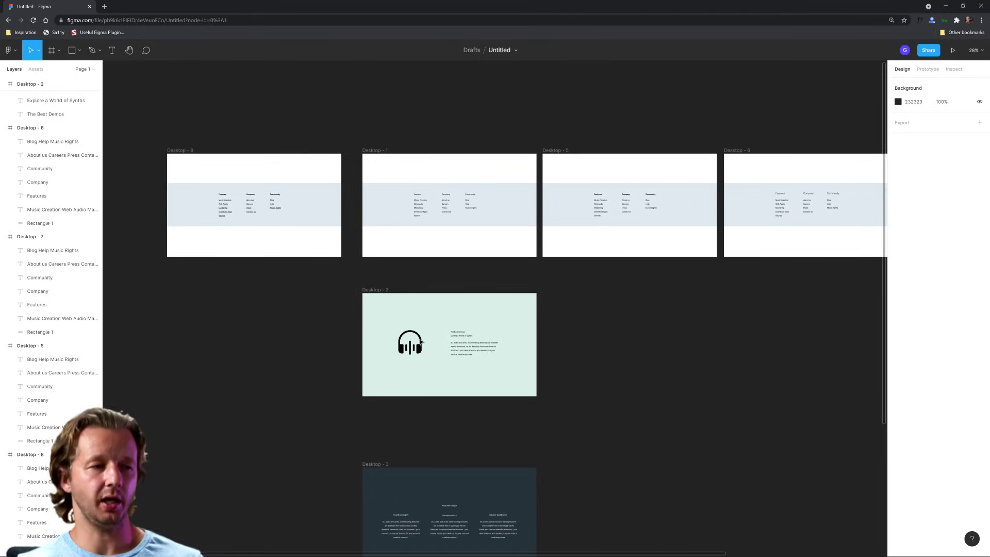
pyautogui.scroll(10, 453, 371)
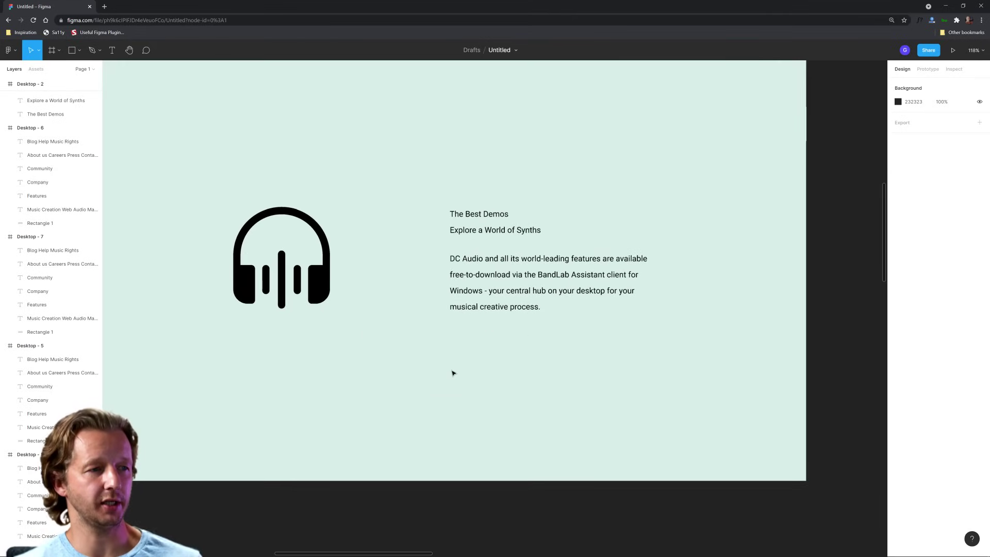
pyautogui.moveTo(435, 368); pyautogui.dragTo(474, 415)
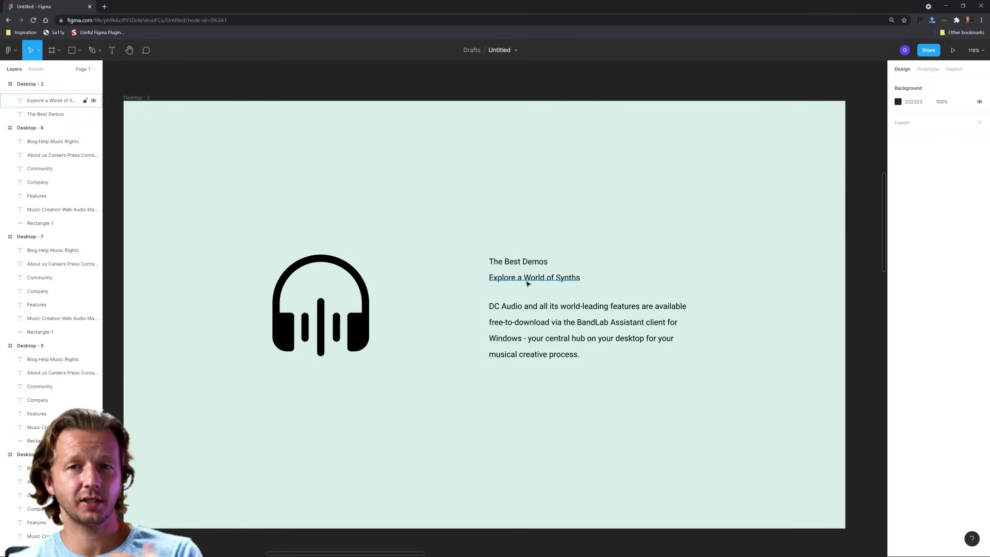
pyautogui.click(524, 262)
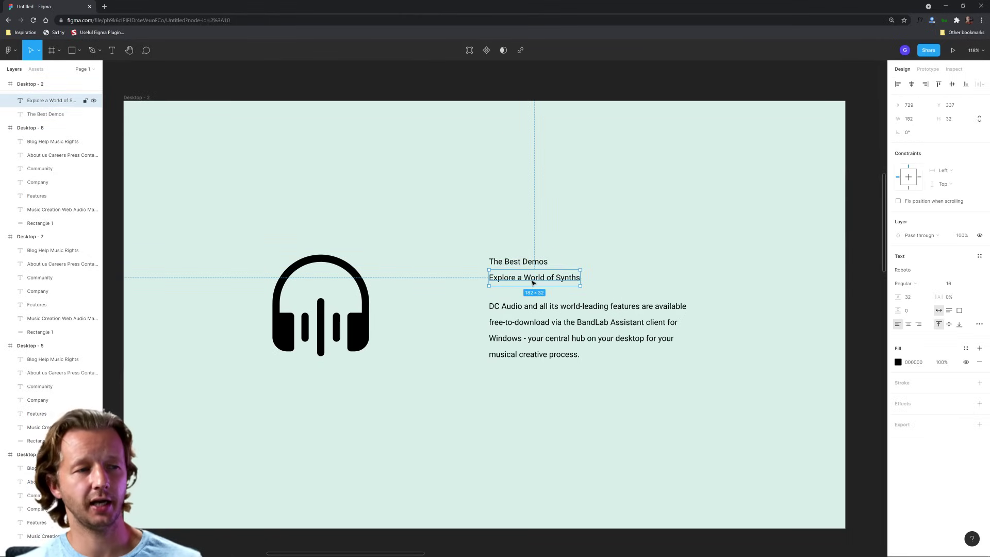
pyautogui.click(536, 278)
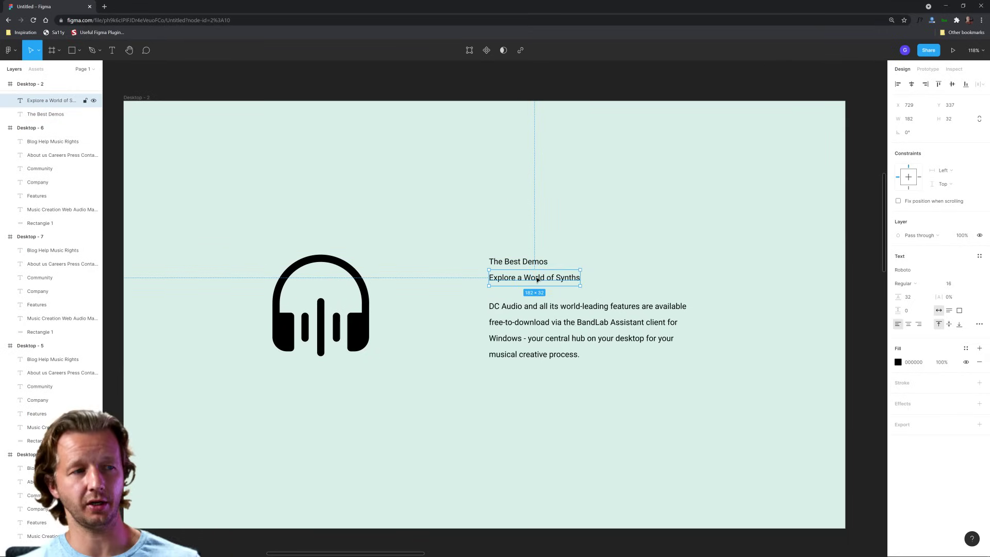
pyautogui.click(526, 263)
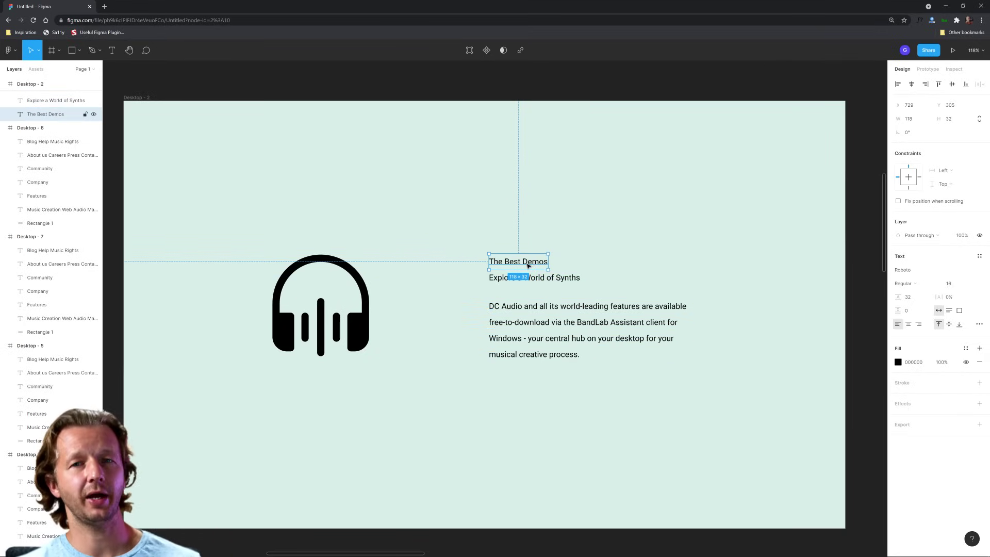
pyautogui.click(562, 279)
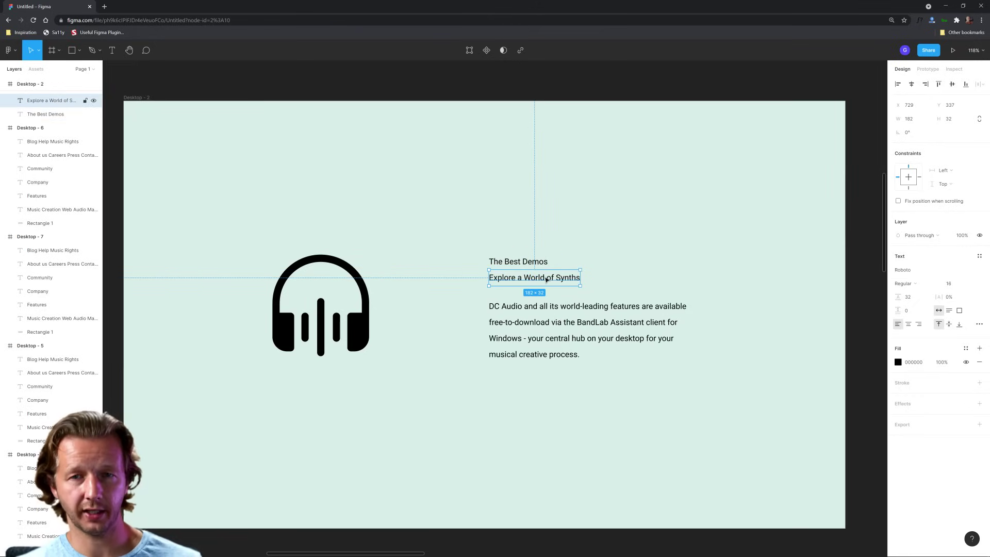
pyautogui.click(492, 313)
pyautogui.click(626, 425)
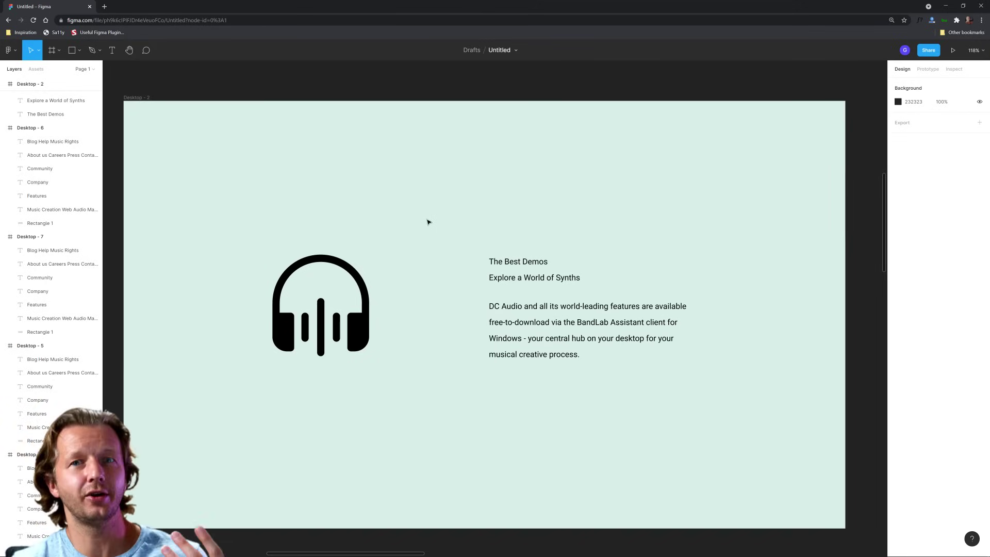
# - Duplicate the headphone section frame Desktop - 2 and place the copy beside it at X 1211, Y 791
pyautogui.scroll(-6, 446, 226)
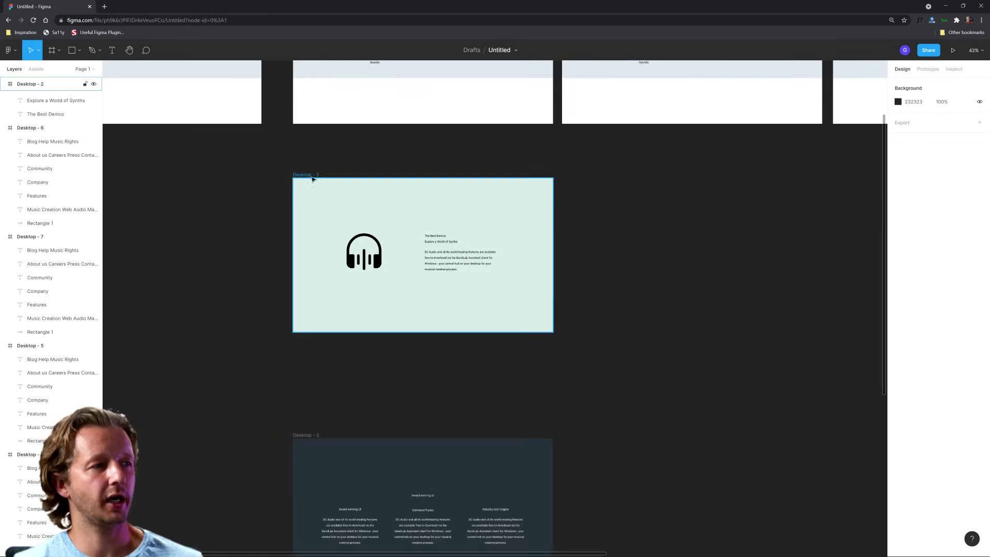
pyautogui.click(303, 174)
pyautogui.moveTo(317, 200); pyautogui.dragTo(586, 200)
pyautogui.hotkey('shift', '2')
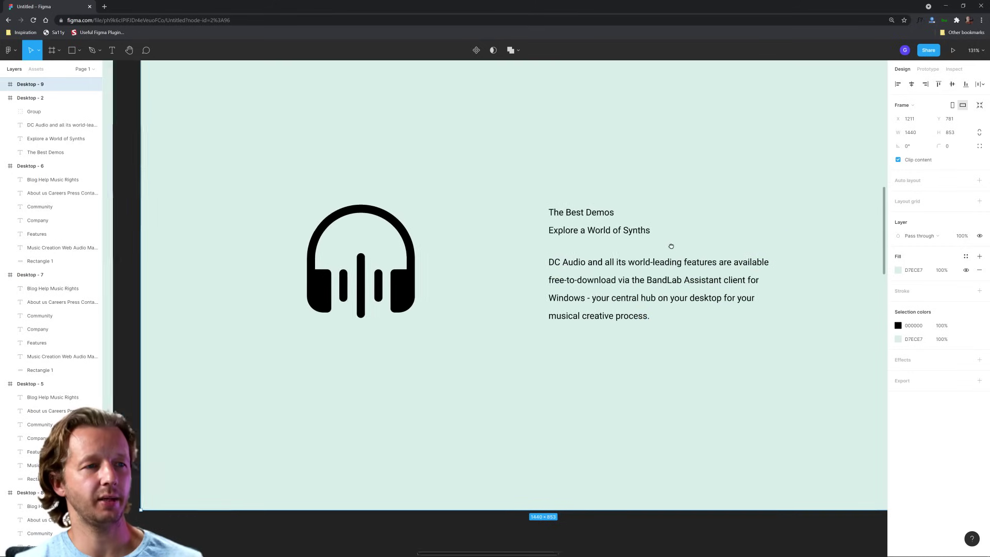
# - Move the body paragraph in Desktop - 9 down, away from the Explore a World of Synths heading
pyautogui.click(619, 289)
pyautogui.moveTo(582, 288); pyautogui.dragTo(581, 314)
pyautogui.hotkey('ctrl', 'z')
# - Increase the font size of the Explore a World of Synths heading in Desktop - 9 to 31
pyautogui.click(567, 243)
pyautogui.scroll(-3, 615, 270)
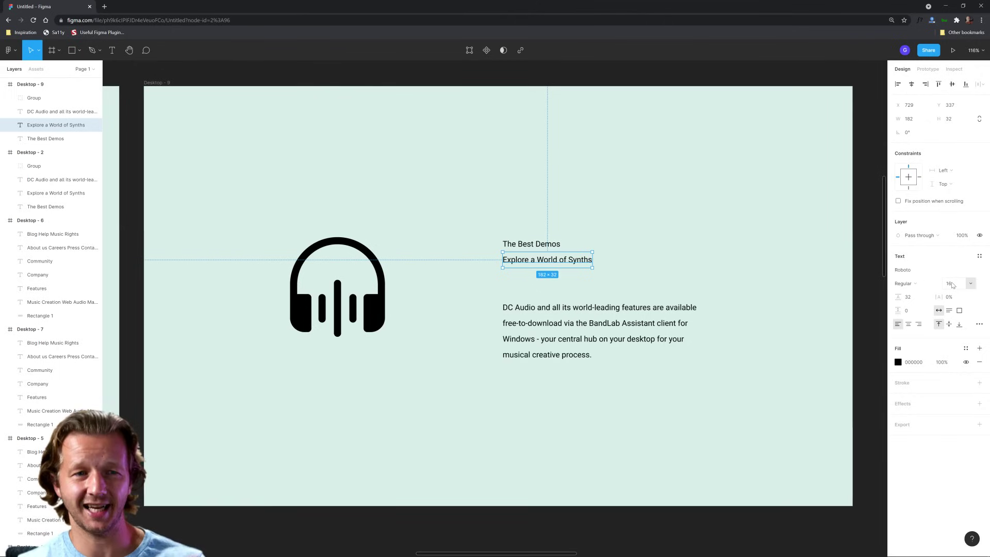
pyautogui.write('24')
pyautogui.press('Return')
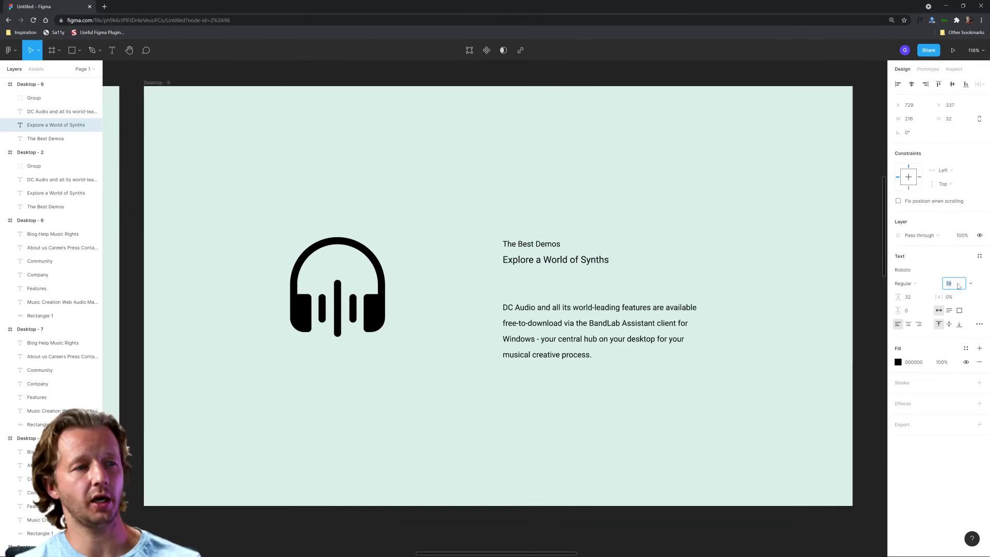
pyautogui.press('Up')
pyautogui.press('Up')
pyautogui.press('Up')
pyautogui.press('Up')
pyautogui.press('Up')
pyautogui.press('Up')
pyautogui.press('Up')
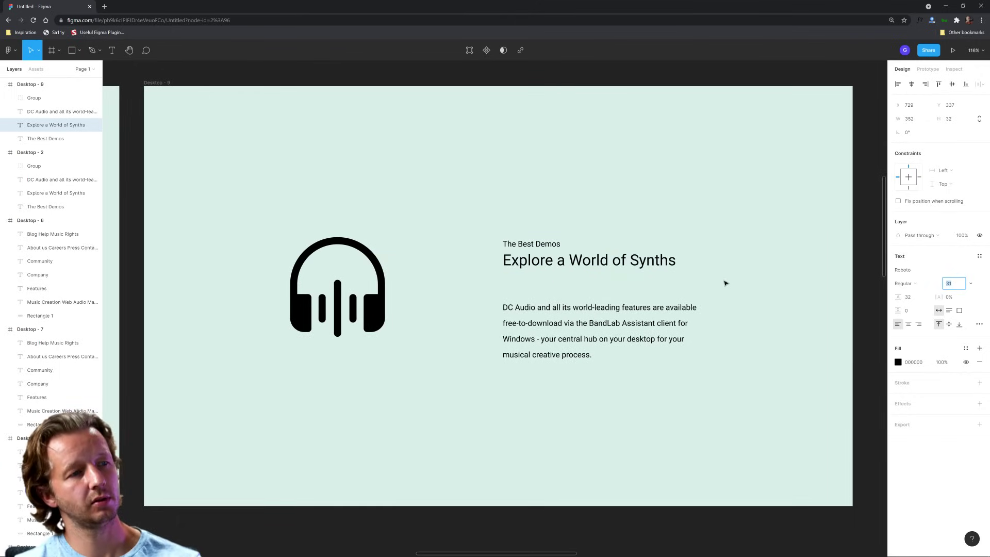
pyautogui.click(738, 322)
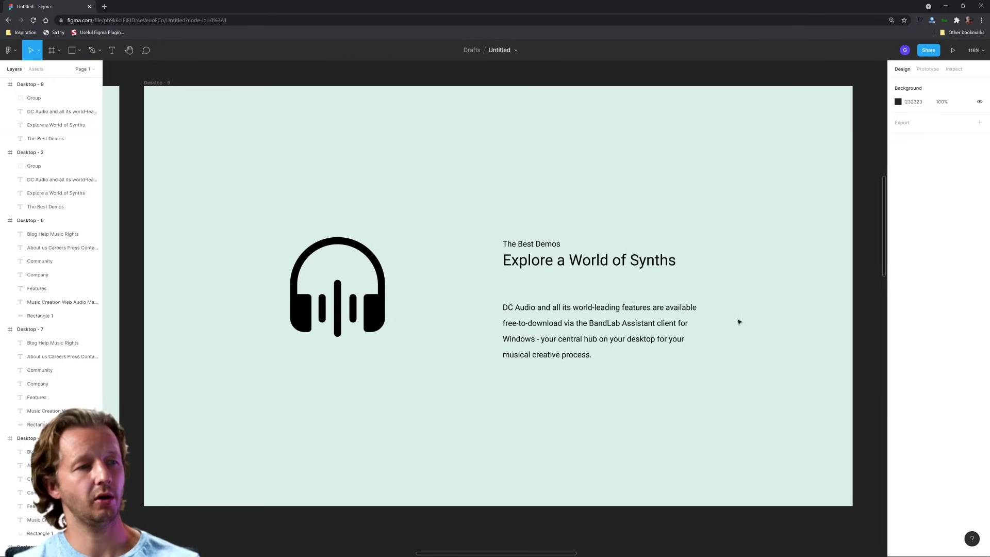
pyautogui.click(637, 269)
pyautogui.click(735, 287)
# - Move the body paragraph in Desktop - 9 up closer to the enlarged heading, to Y 392
pyautogui.scroll(-5, 735, 287)
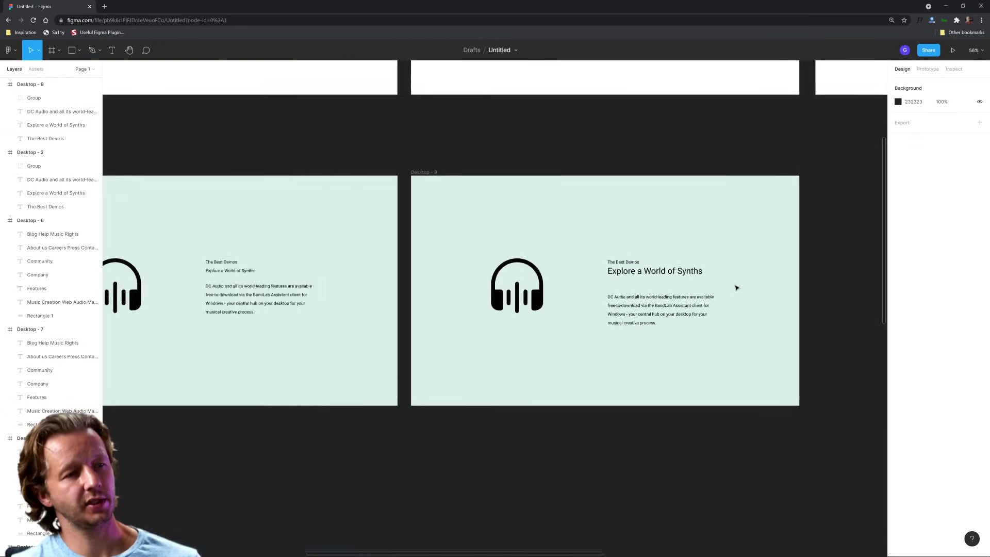
pyautogui.scroll(3, 735, 287)
pyautogui.moveTo(628, 318); pyautogui.dragTo(630, 303)
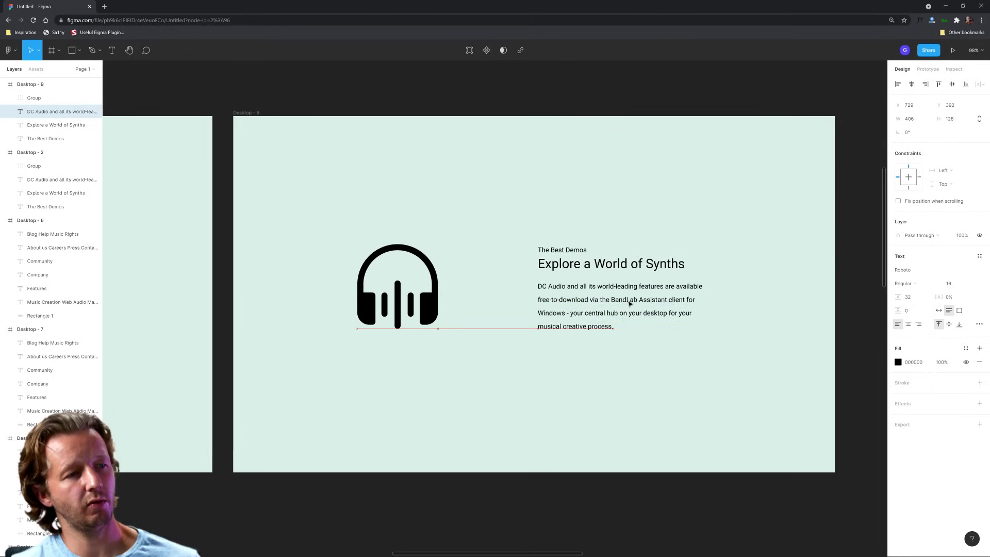
pyautogui.click(752, 357)
pyautogui.hscroll(2, 751, 342)
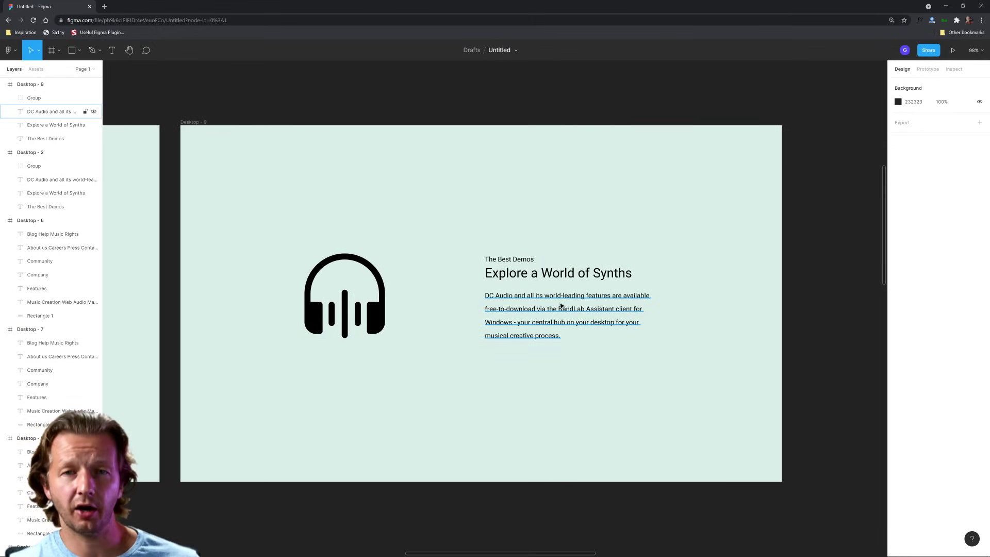
# - Compare the text styling of The Best Demos line with the body paragraph in Desktop - 9
pyautogui.scroll(2, 559, 307)
pyautogui.click(503, 253)
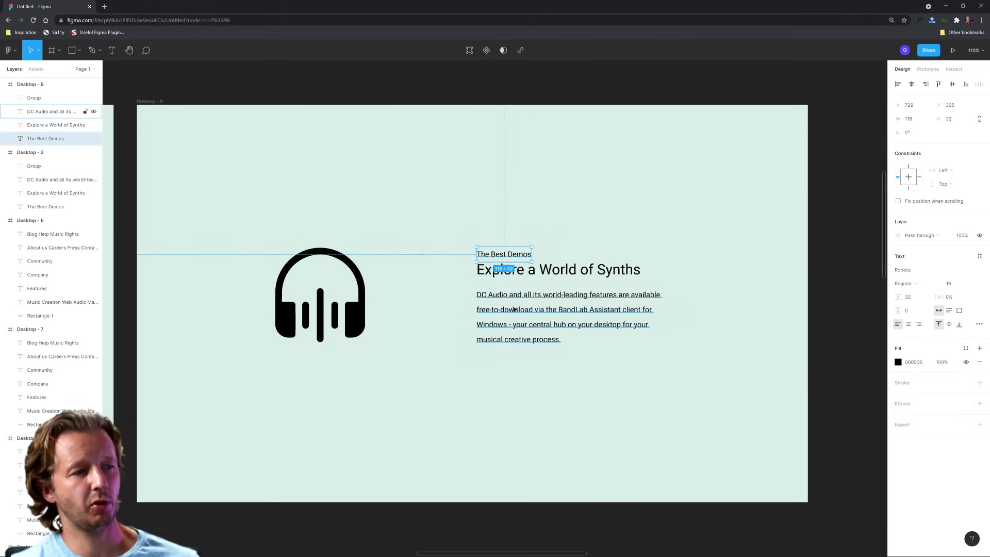
pyautogui.click(512, 308)
pyautogui.click(505, 256)
pyautogui.click(512, 301)
pyautogui.click(453, 316)
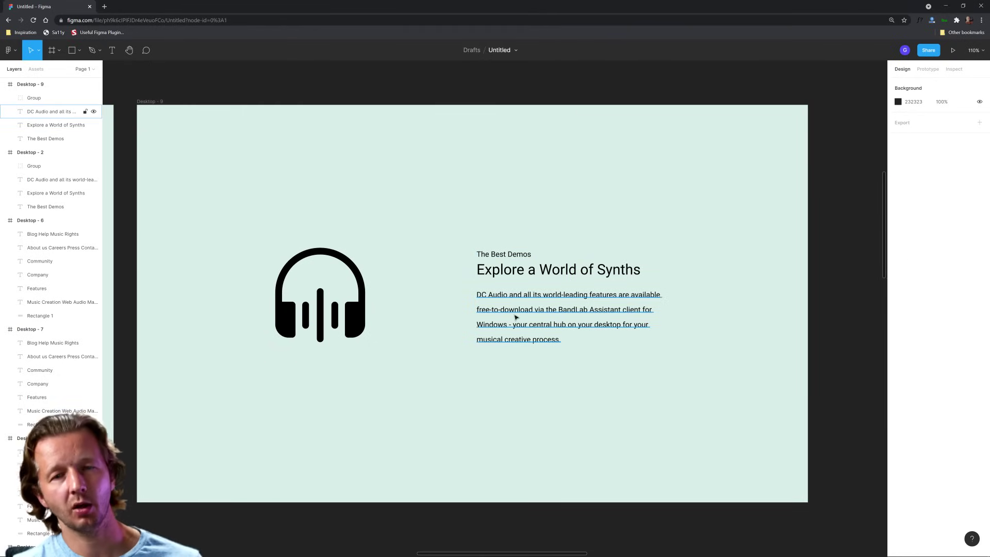
pyautogui.scroll(-3, 479, 321)
pyautogui.scroll(1, 479, 323)
# - Set the Explore a World of Synths heading in Desktop - 9 to Bold
pyautogui.click(553, 280)
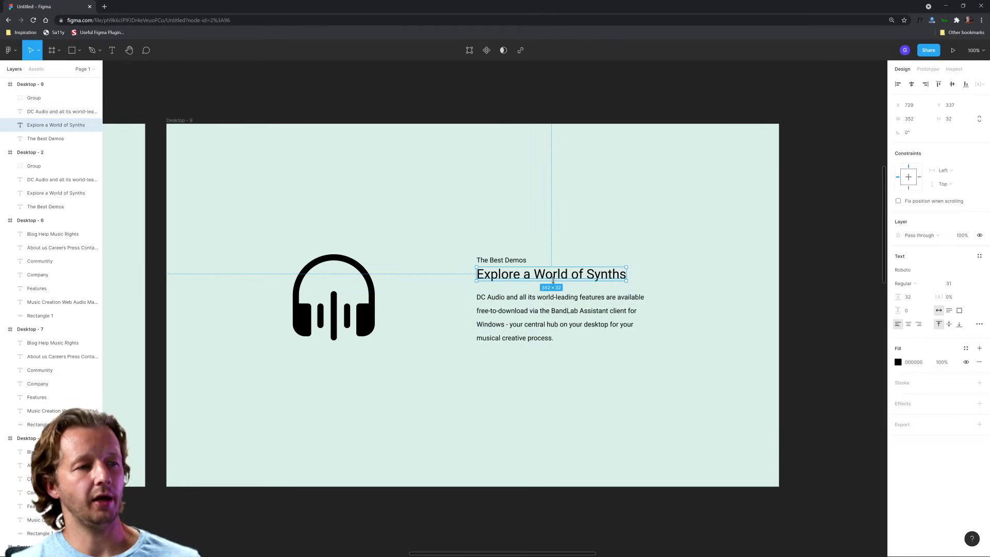
pyautogui.click(937, 284)
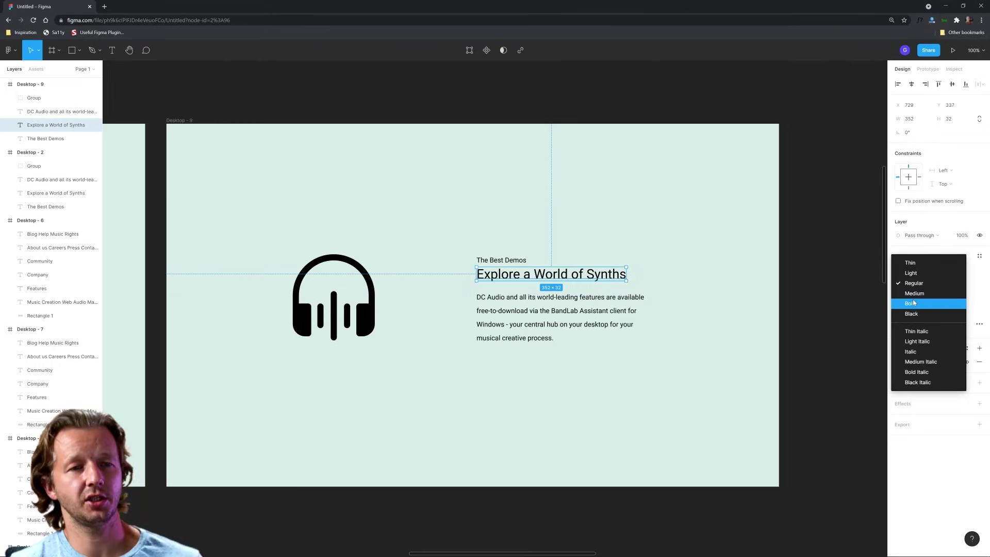
pyautogui.press('Return')
pyautogui.click(706, 361)
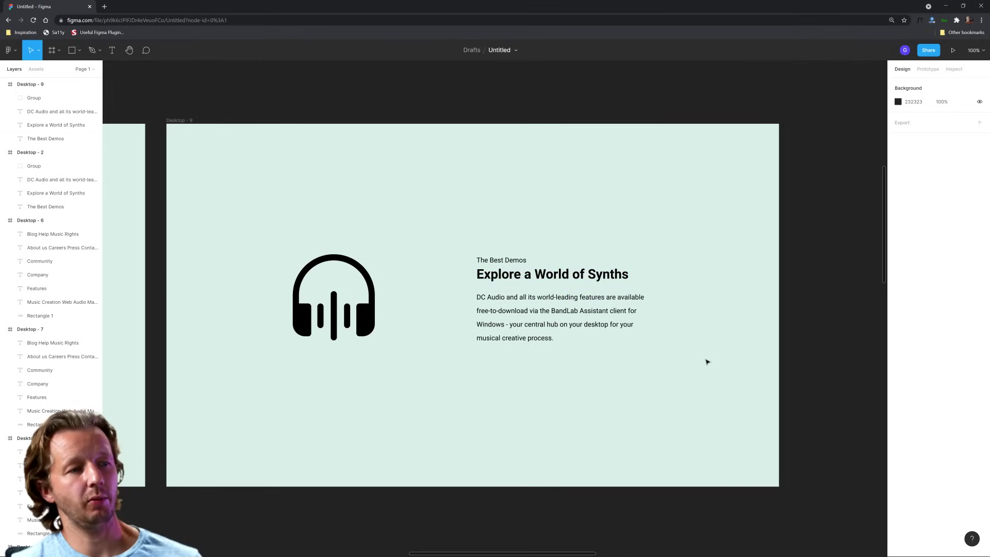
# - Duplicate the bold-heading frame Desktop - 9 and place the copy beside it at X 2701, Y 791
pyautogui.scroll(-5, 586, 348)
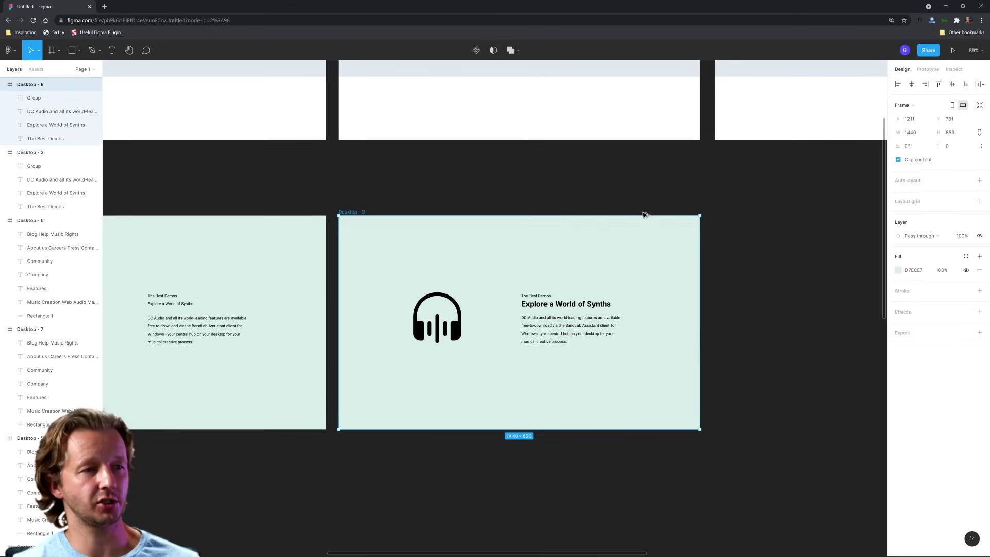
pyautogui.moveTo(643, 215); pyautogui.dragTo(731, 212)
pyautogui.moveTo(569, 339); pyautogui.dragTo(467, 352)
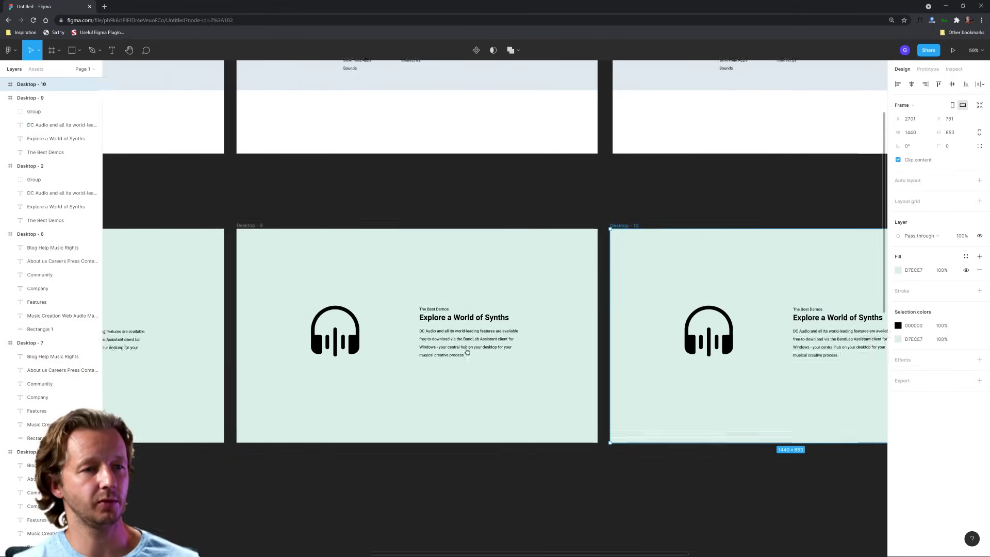
# - Set the Explore a World of Synths heading in Desktop - 9 to Regular and compare it with the bold heading in Desktop - 10
pyautogui.hscroll(3, 405, 337)
pyautogui.scroll(2, 459, 336)
pyautogui.click(376, 294)
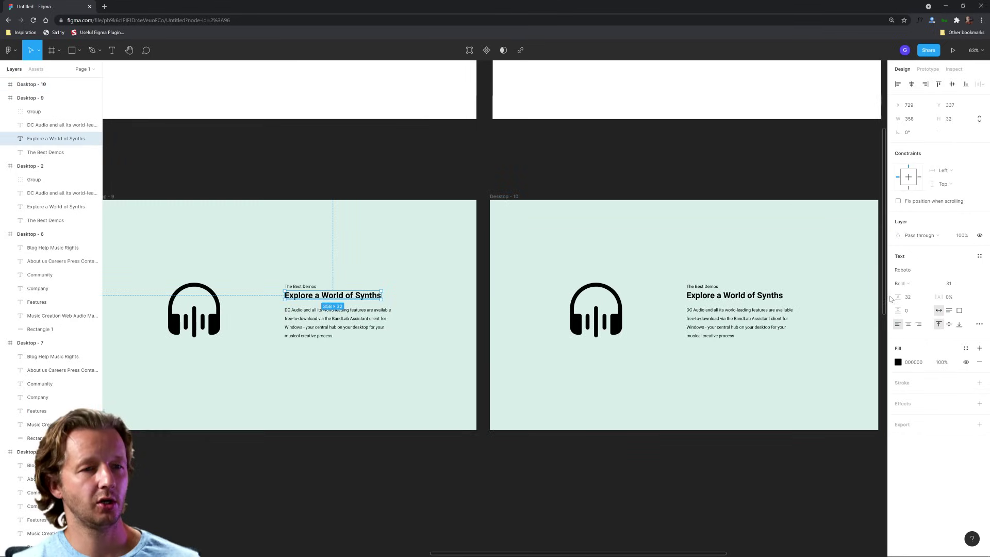
pyautogui.click(901, 283)
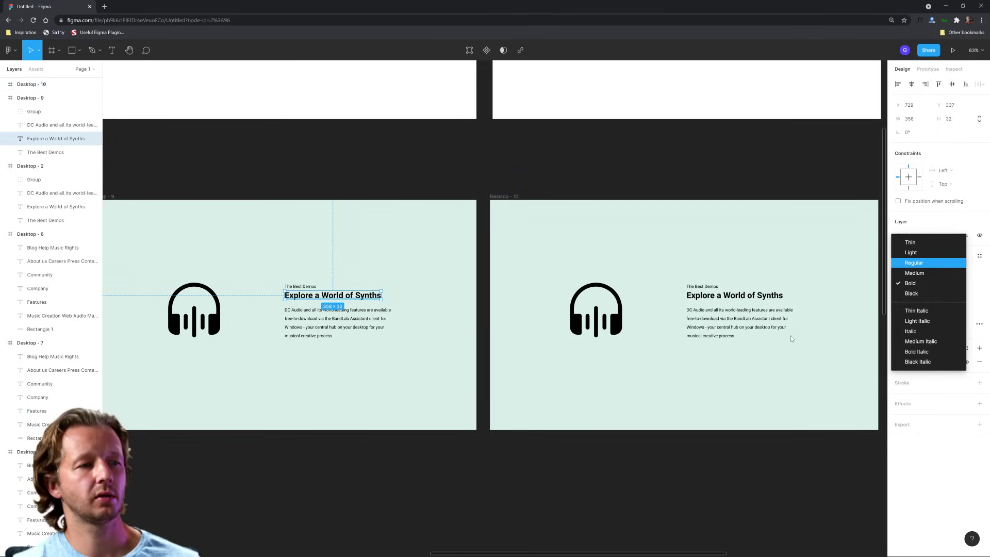
pyautogui.click(669, 375)
pyautogui.moveTo(662, 413); pyautogui.dragTo(608, 420)
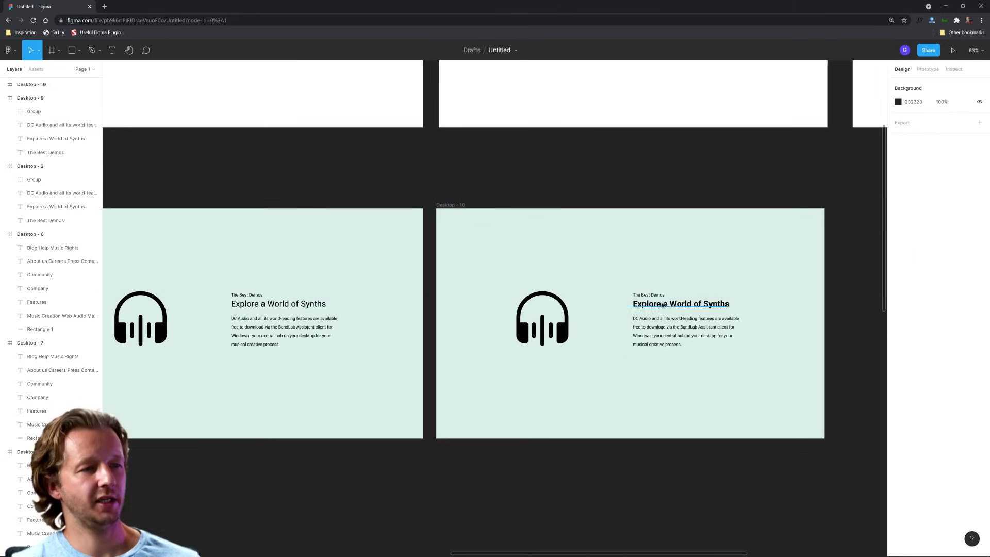
pyautogui.click(664, 307)
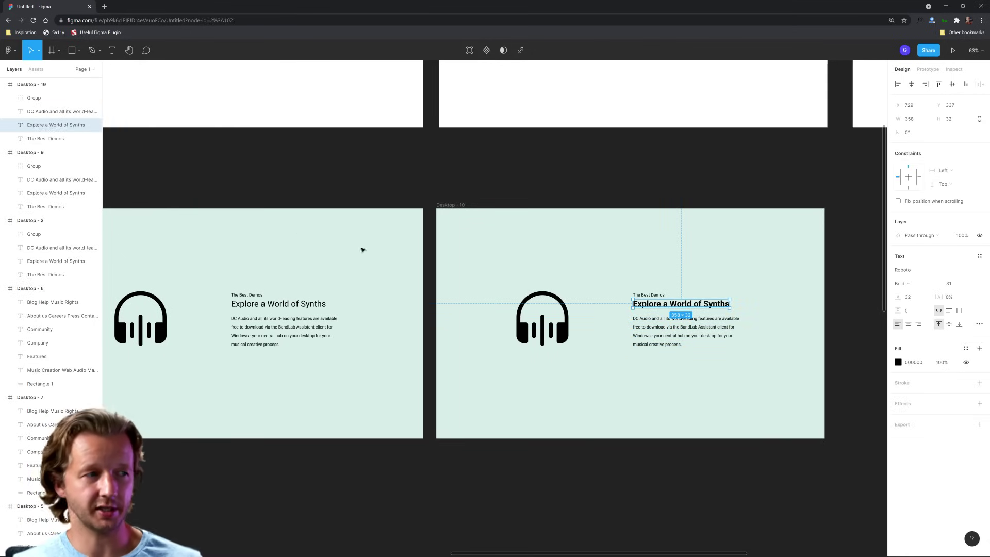
# - Delete Desktop - 9 and put a duplicate of the bold-heading frame Desktop - 10 in its place at X 1211
pyautogui.hscroll(-2, 361, 250)
pyautogui.hscroll(-5, 426, 210)
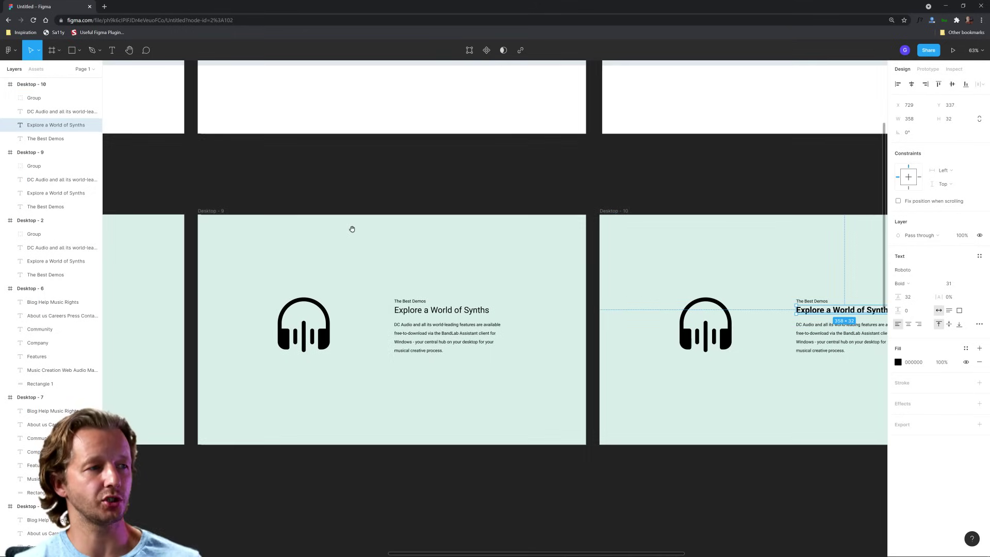
pyautogui.click(216, 211)
pyautogui.press('Delete')
pyautogui.moveTo(616, 211); pyautogui.dragTo(214, 212)
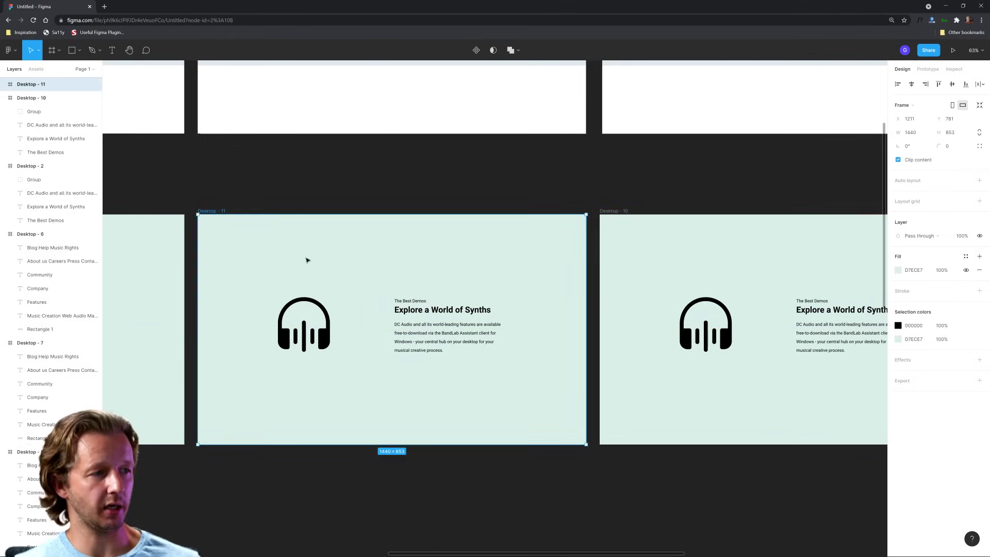
# - Compare the text styling of The Best Demos line in Desktop - 10 with the heading and the body paragraph
pyautogui.scroll(2, 405, 316)
pyautogui.scroll(-3, 388, 340)
pyautogui.scroll(3, 382, 403)
pyautogui.scroll(4, 382, 404)
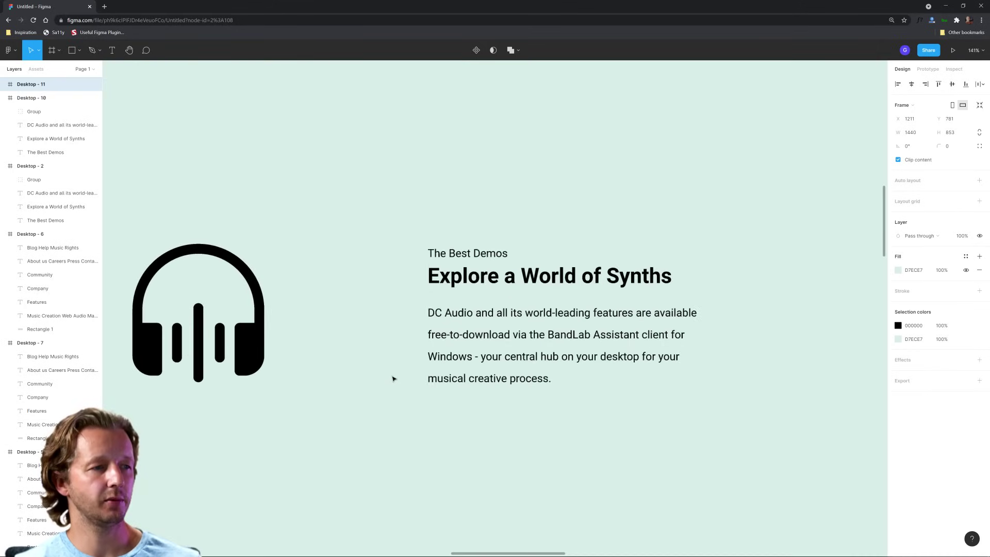
pyautogui.scroll(-2, 407, 358)
pyautogui.moveTo(865, 351); pyautogui.dragTo(263, 353)
pyautogui.moveTo(538, 343); pyautogui.dragTo(448, 328)
pyautogui.click(554, 256)
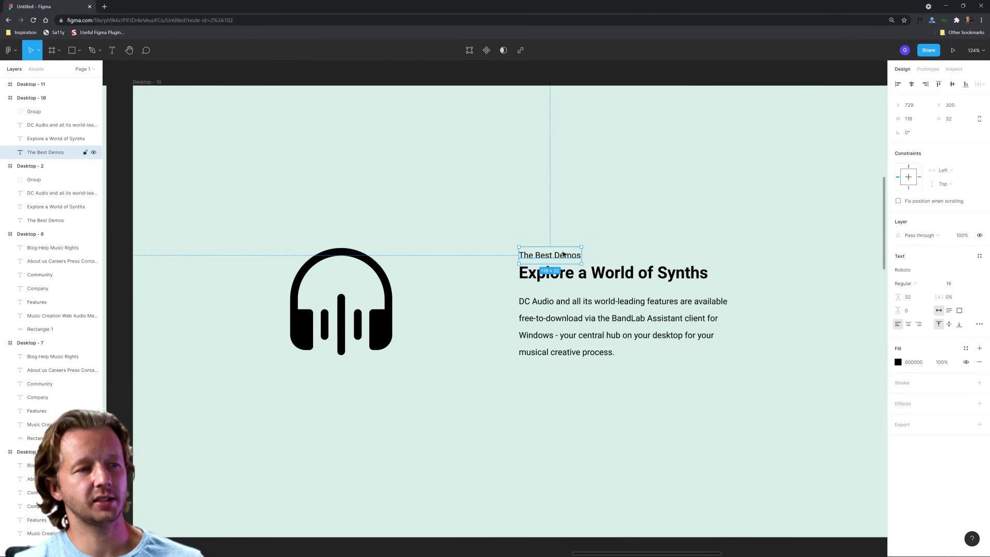
pyautogui.scroll(4, 563, 255)
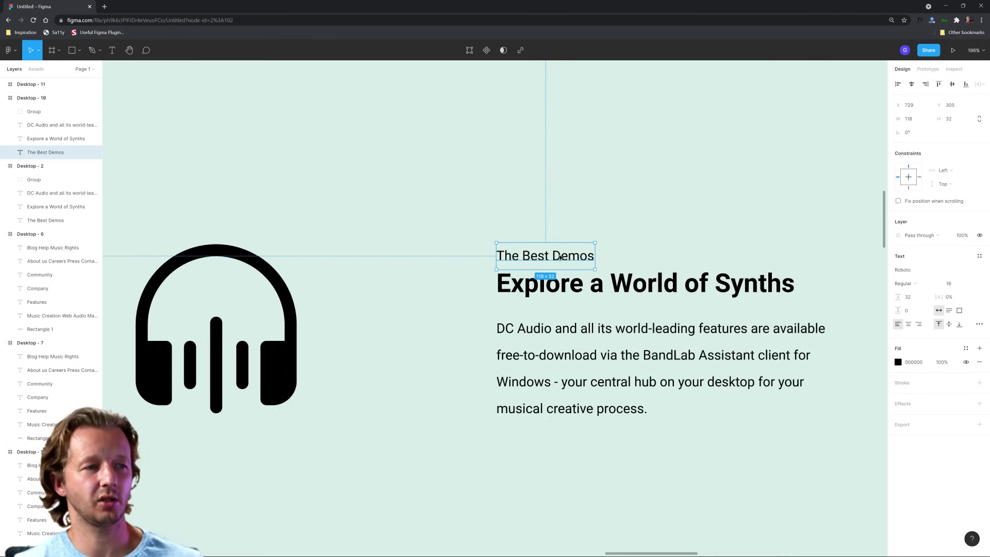
pyautogui.scroll(-2, 692, 250)
pyautogui.scroll(-3, 681, 237)
pyautogui.hscroll(3, 603, 252)
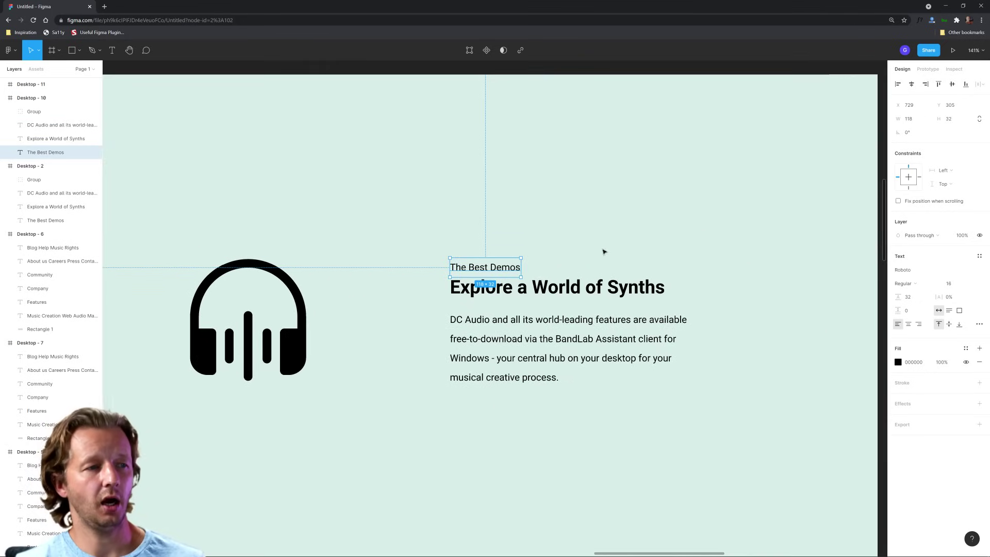
pyautogui.scroll(-1, 680, 345)
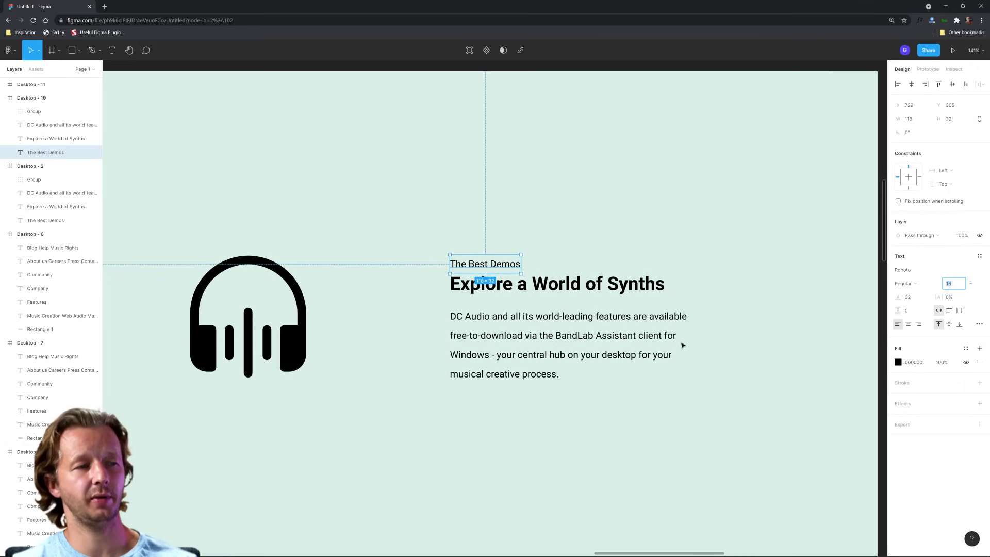
pyautogui.click(552, 344)
pyautogui.click(560, 291)
pyautogui.click(564, 342)
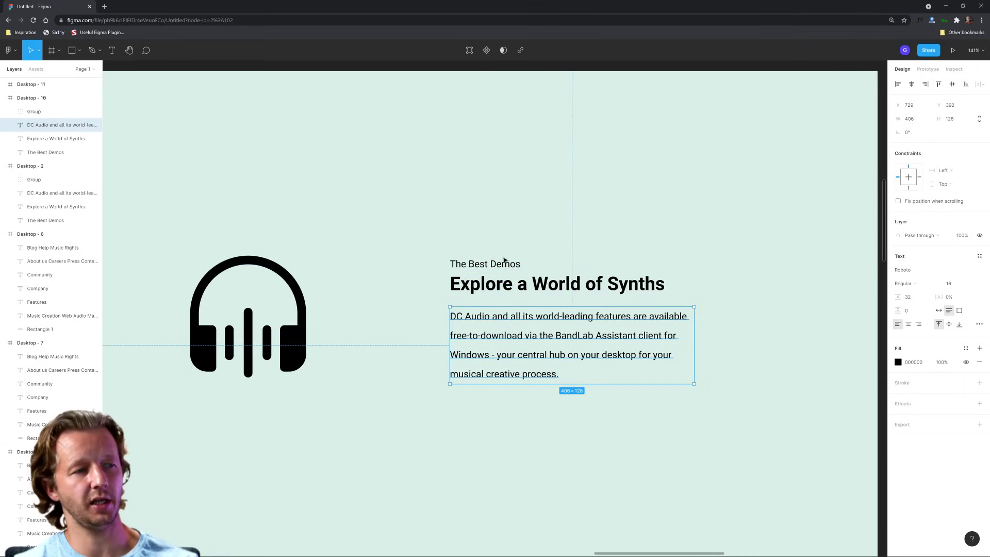
# - Increase the font size of The Best Demos line in Desktop - 10 to 21
pyautogui.click(506, 261)
pyautogui.click(950, 284)
pyautogui.press('Up')
pyautogui.press('Up')
pyautogui.press('Up')
pyautogui.press('Up')
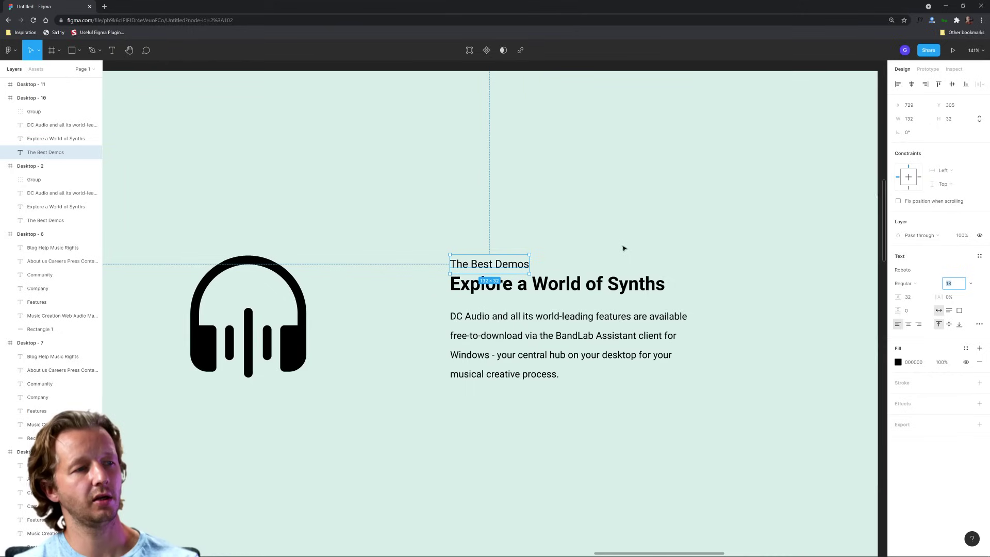
pyautogui.click(750, 295)
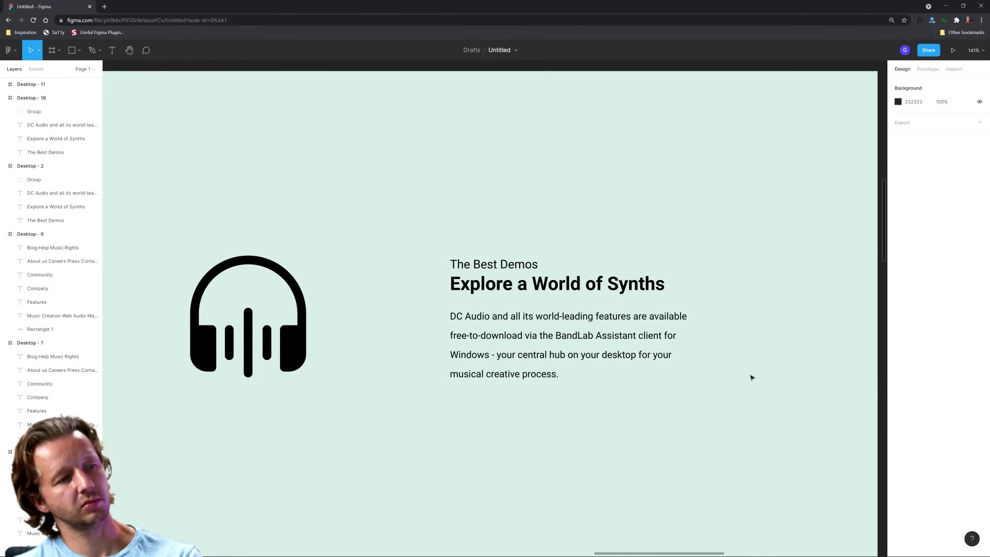
pyautogui.click(508, 264)
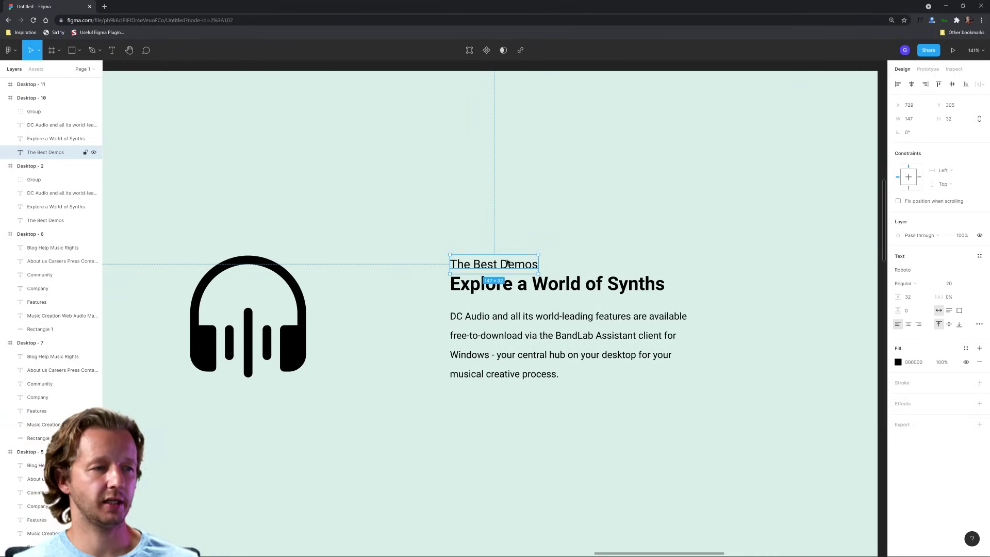
pyautogui.click(510, 336)
pyautogui.click(509, 271)
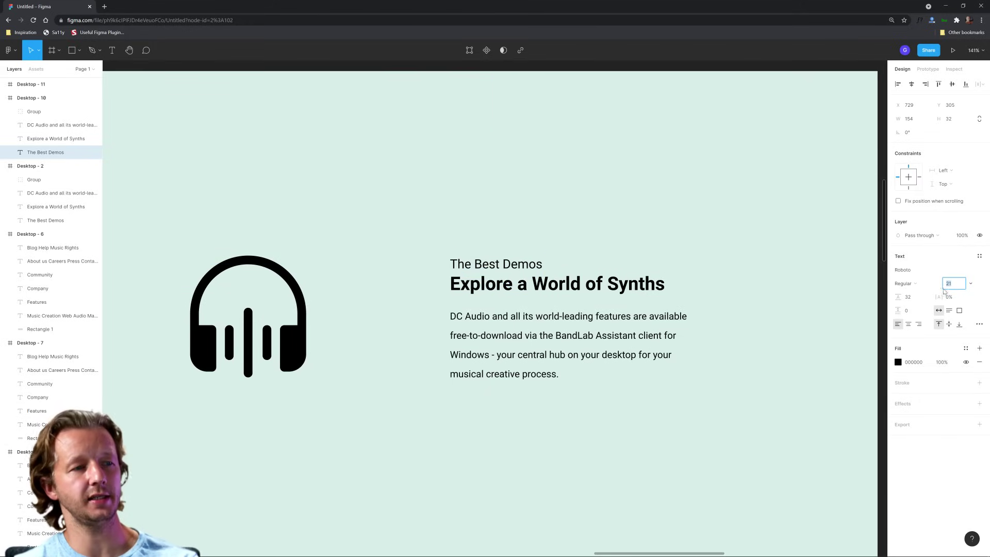
pyautogui.click(709, 250)
# - Compare the Explore a World of Synths heading with the enlarged The Best Demos line in Desktop - 10
pyautogui.click(545, 291)
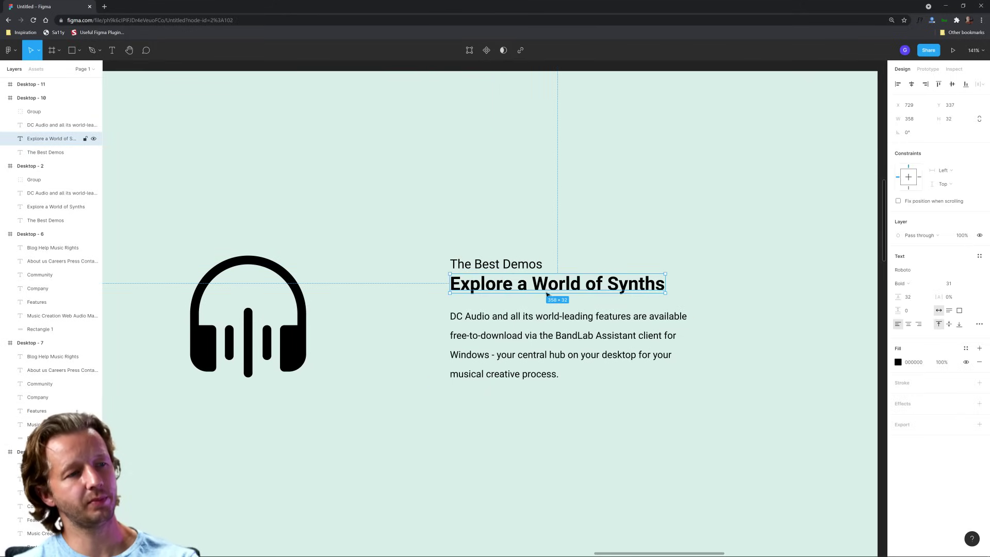
pyautogui.click(618, 259)
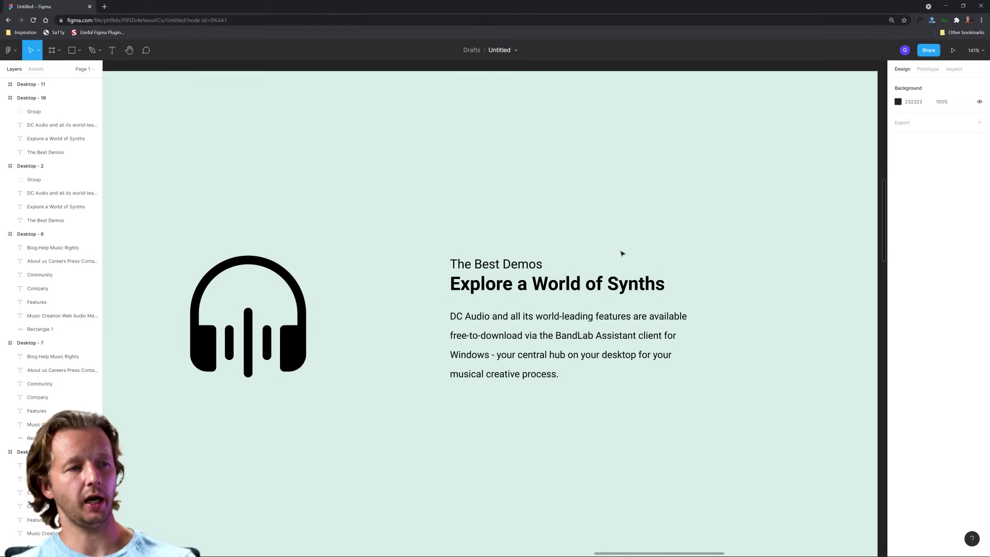
pyautogui.click(516, 268)
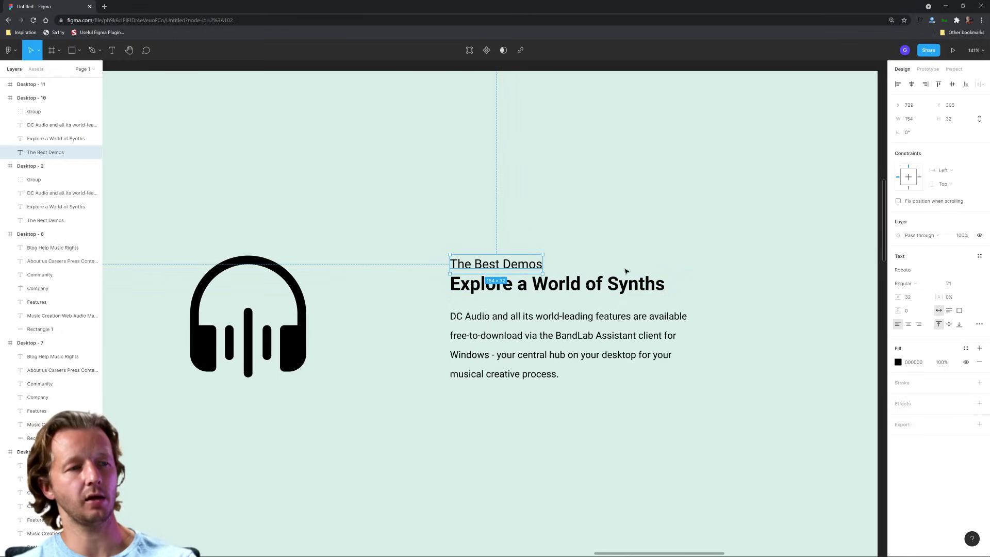
pyautogui.click(597, 286)
# - Try enlarging The Best Demos line in Desktop - 10 beyond size 26, close to the heading's size, and undo the change
pyautogui.click(538, 266)
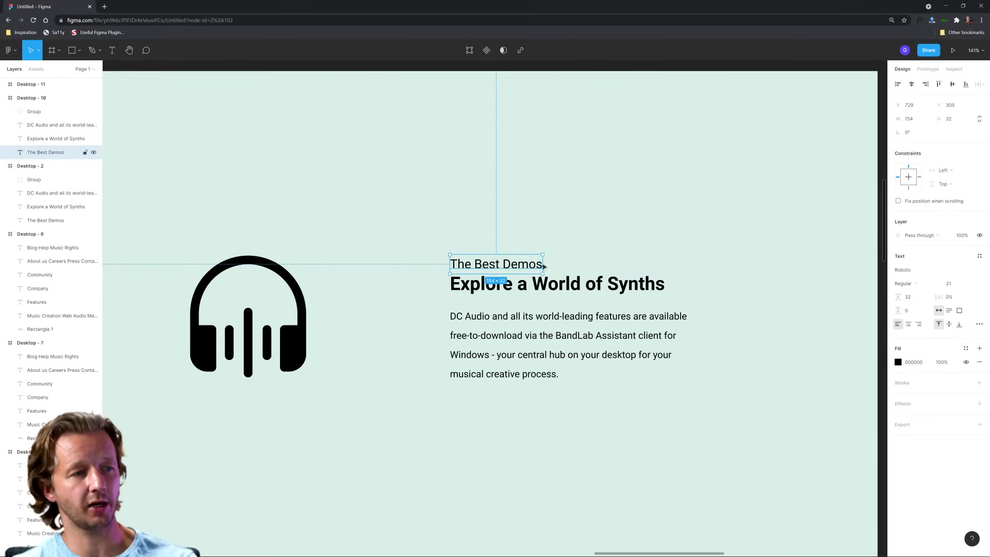
pyautogui.click(954, 281)
pyautogui.press('Up')
pyautogui.press('Up')
pyautogui.press('Up')
pyautogui.press('Up')
pyautogui.press('Up')
pyautogui.press('Up')
pyautogui.press('Up')
pyautogui.press('Up')
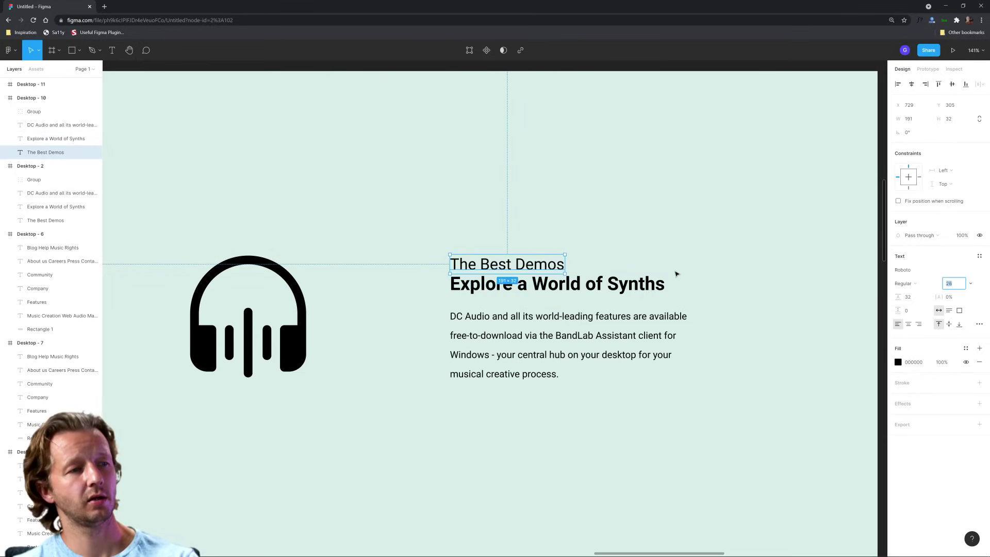
pyautogui.click(746, 337)
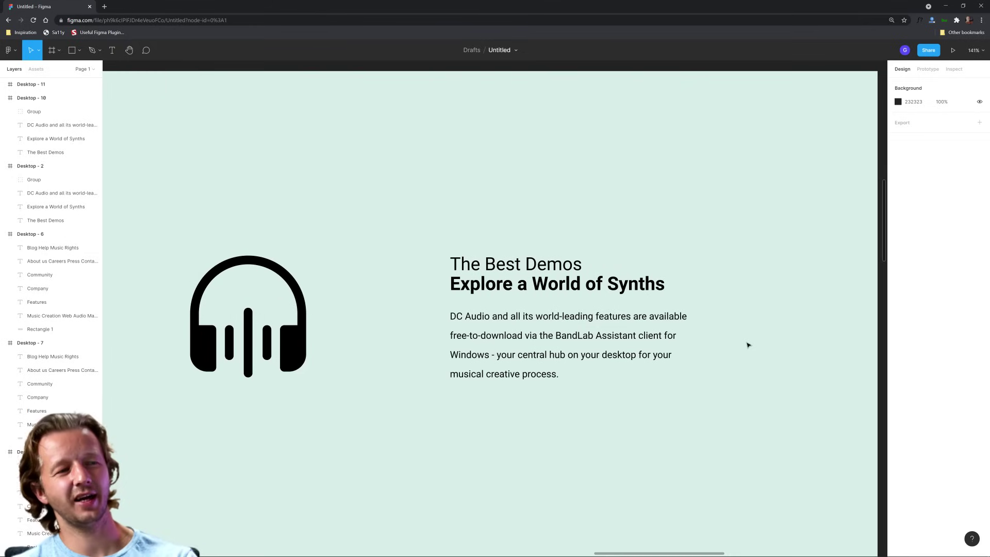
pyautogui.hotkey('ctrl', 'z')
pyautogui.hotkey('ctrl', 'z')
pyautogui.hotkey('ctrl', 'z')
pyautogui.hotkey('ctrl', 'z')
pyautogui.hotkey('ctrl', 'z')
pyautogui.hotkey('ctrl', 'z')
pyautogui.hotkey('ctrl', 'z')
pyautogui.hotkey('ctrl', 'z')
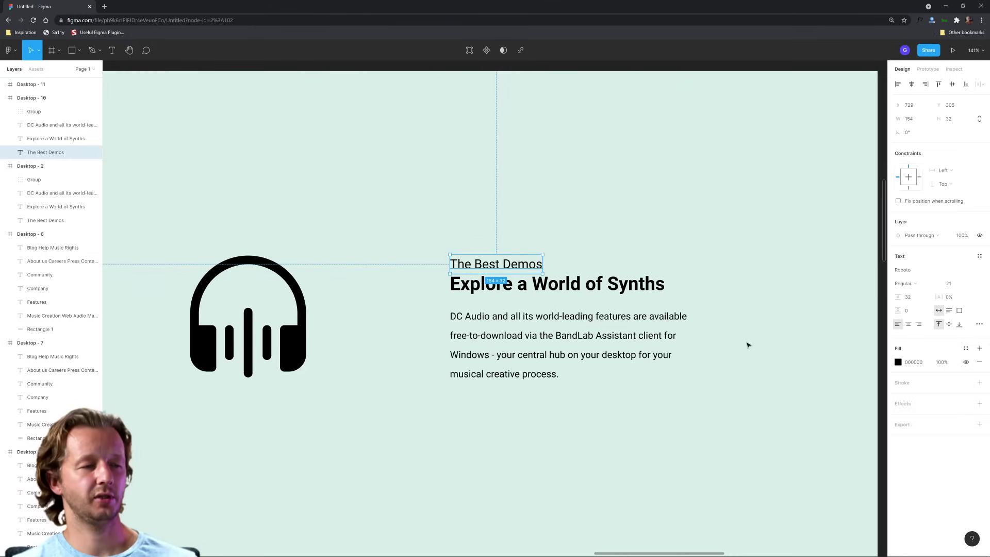
pyautogui.click(748, 345)
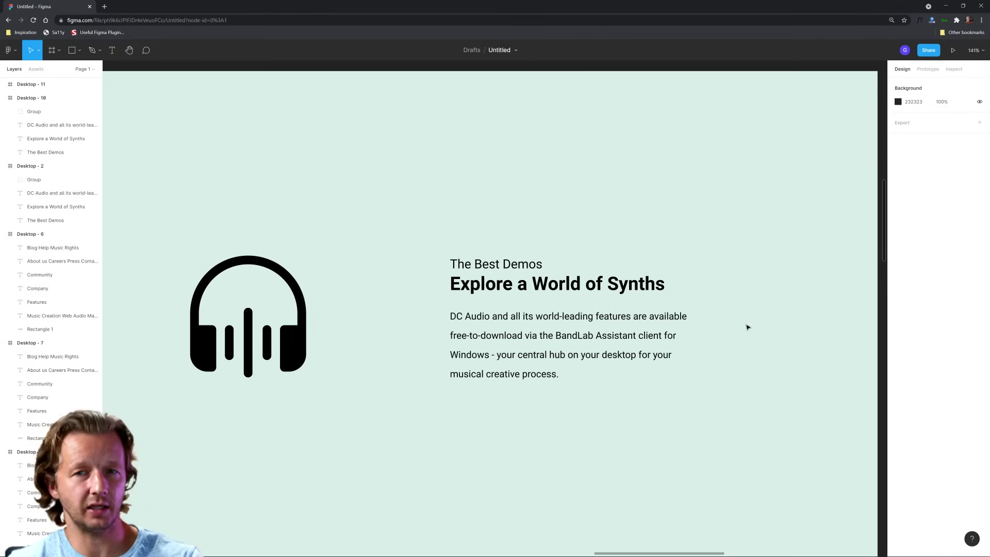
# - Duplicate the frame Desktop - 10 and place the copy beside it at X 4245
pyautogui.scroll(-5, 748, 327)
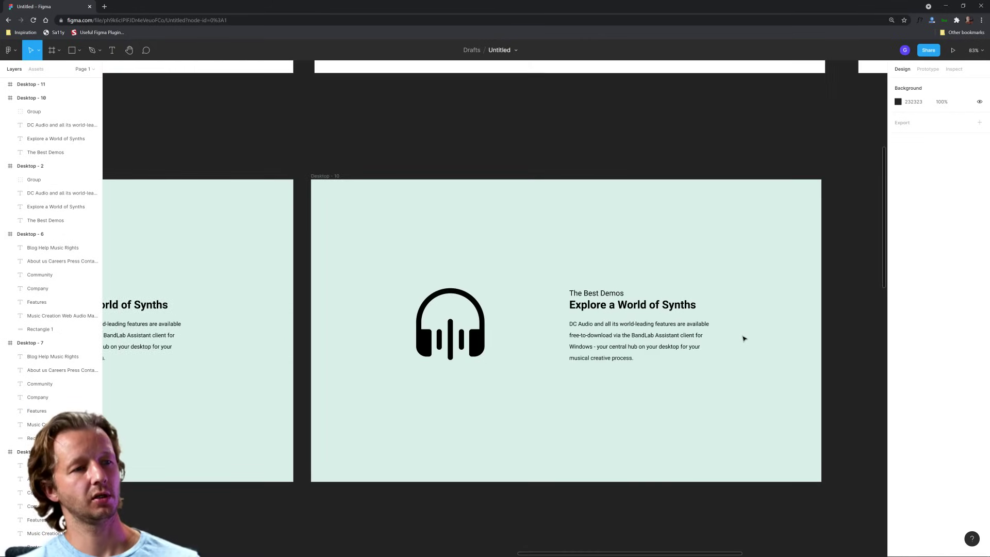
pyautogui.scroll(5, 747, 338)
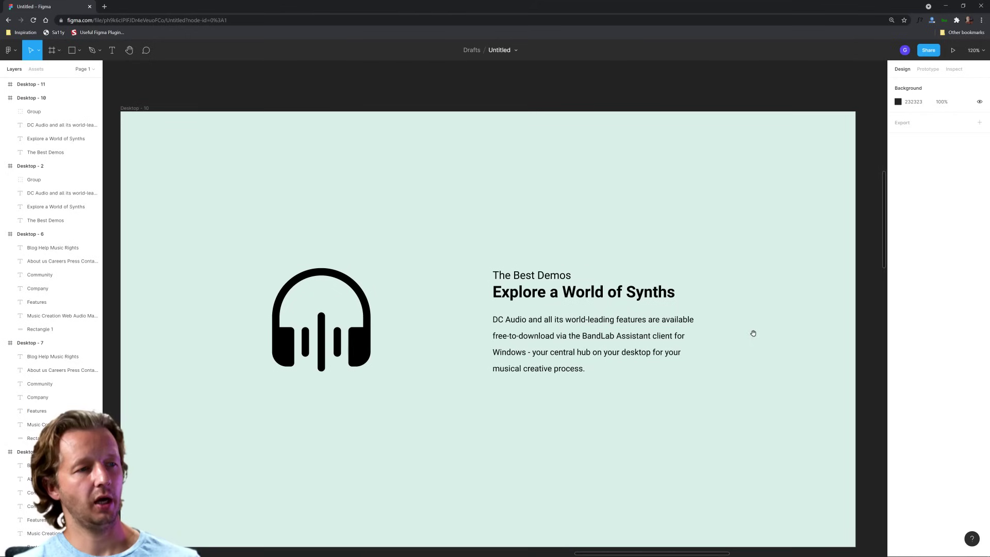
pyautogui.moveTo(751, 333); pyautogui.dragTo(670, 332)
pyautogui.click(670, 331)
pyautogui.scroll(-3, 810, 336)
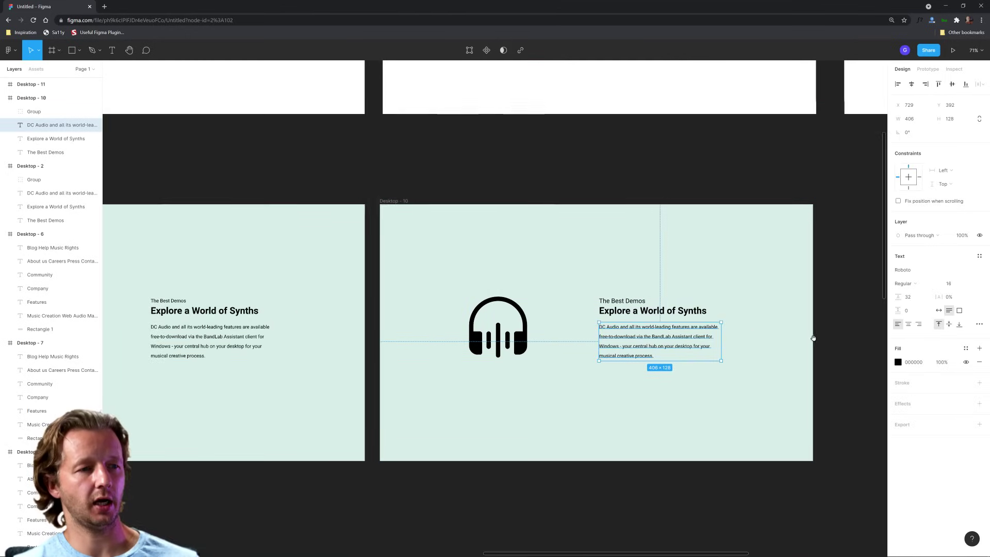
pyautogui.hscroll(5, 119, 220)
pyautogui.scroll(-3, 235, 246)
pyautogui.moveTo(236, 243); pyautogui.dragTo(469, 217)
pyautogui.scroll(10, 655, 312)
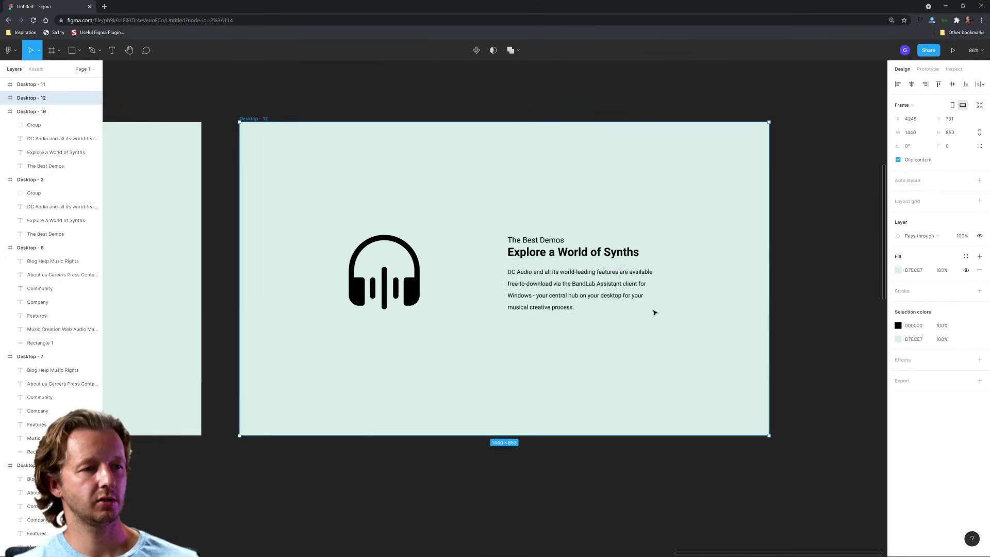
# - Sample the frame's pale green background, D7ECE7, as the fill color of the body paragraph in Desktop - 12
pyautogui.click(616, 300)
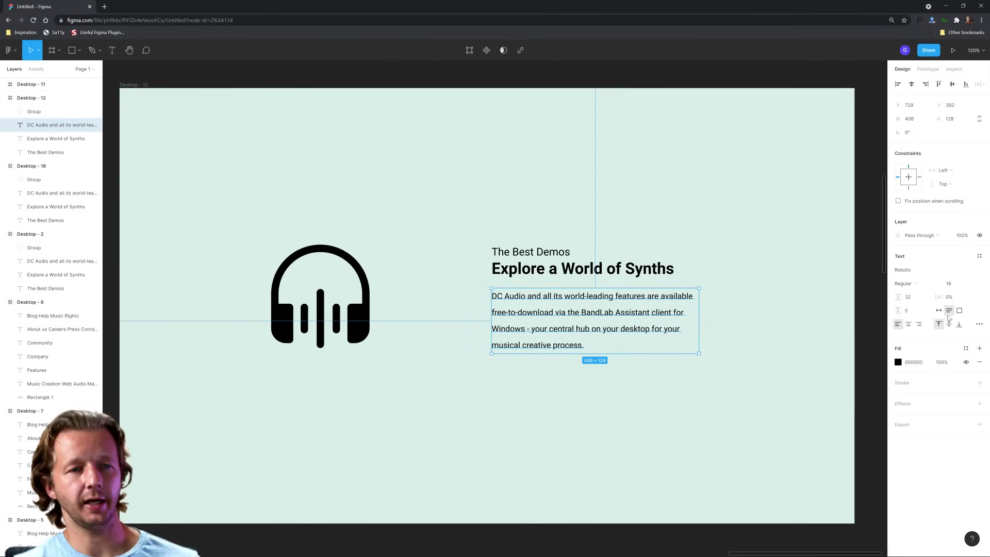
pyautogui.click(898, 363)
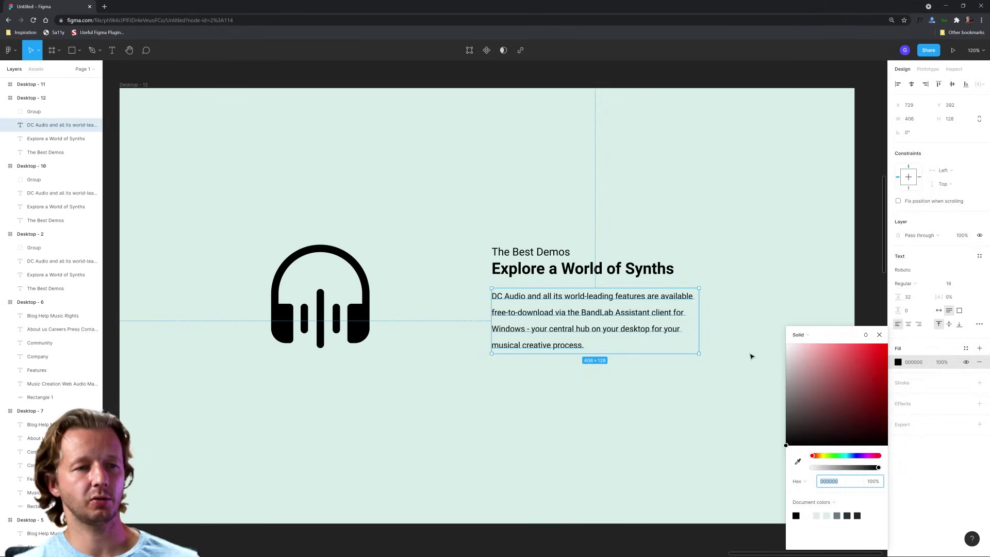
pyautogui.click(750, 356)
pyautogui.click(645, 323)
pyautogui.click(898, 363)
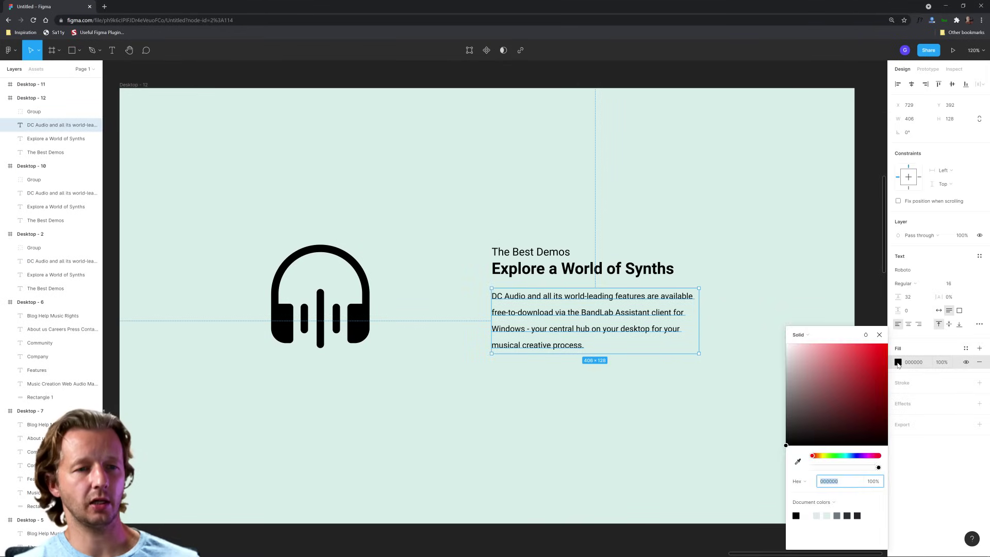
pyautogui.click(796, 463)
pyautogui.click(846, 101)
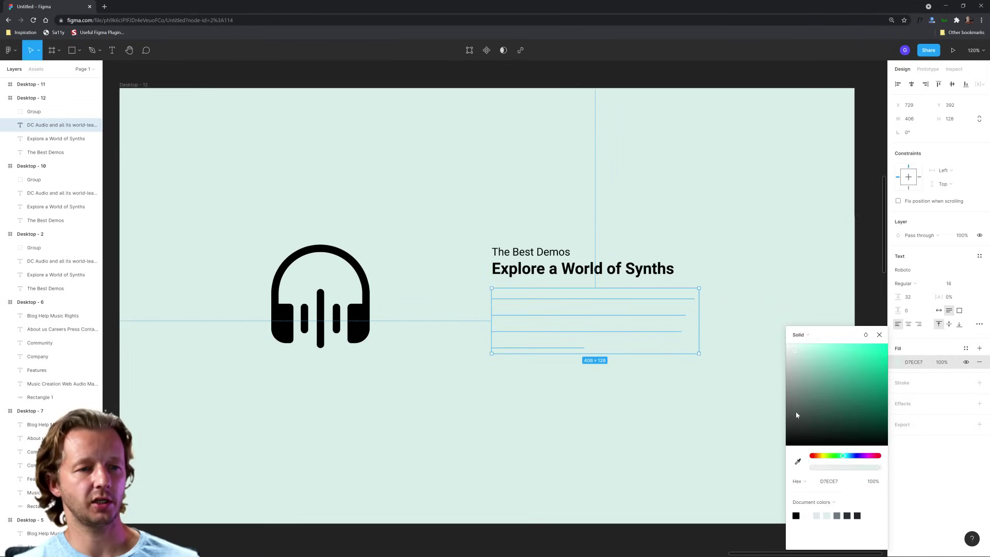
# - Shift the body paragraph's fill in Desktop - 12 to a muted grey-green of the same hue, 89A89F
pyautogui.click(844, 430)
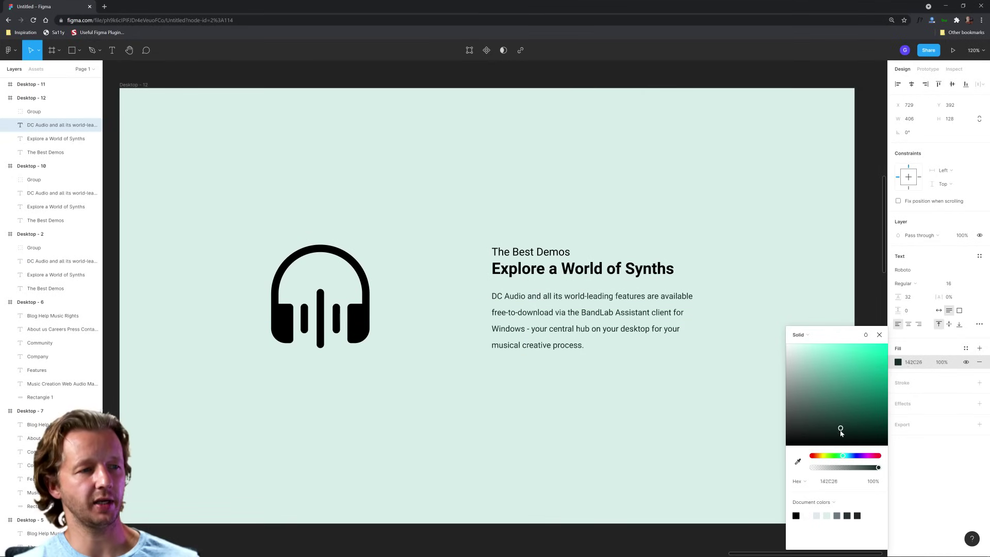
pyautogui.moveTo(834, 429); pyautogui.dragTo(826, 421)
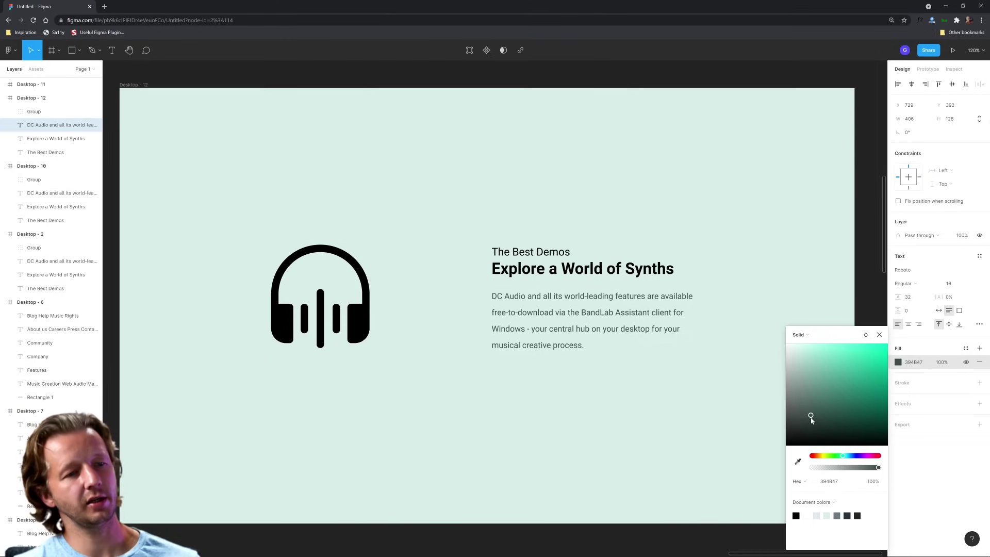
pyautogui.moveTo(810, 420); pyautogui.dragTo(804, 384)
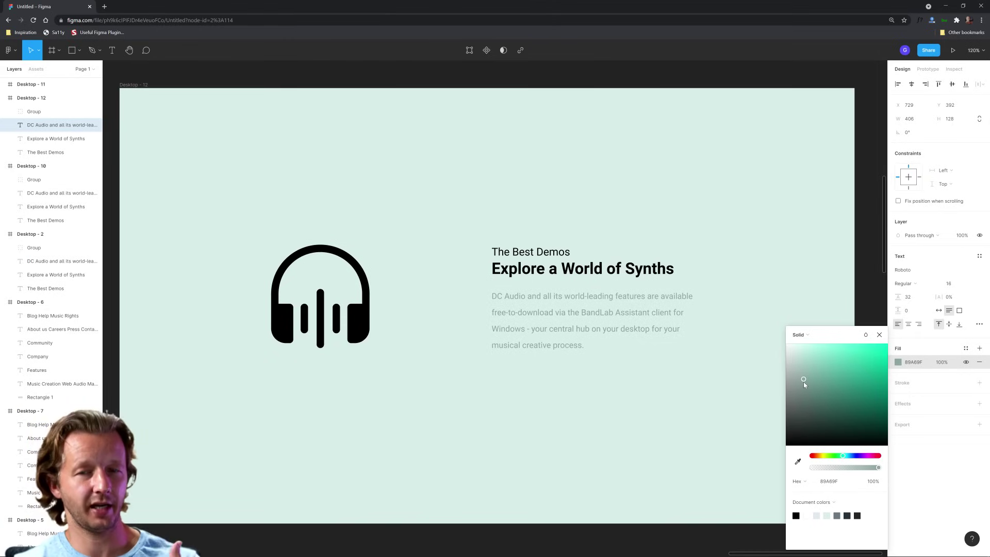
# - Darken the body paragraph's fill in Desktop - 12 to the deep grey-green 42524E
pyautogui.moveTo(803, 381); pyautogui.dragTo(806, 407)
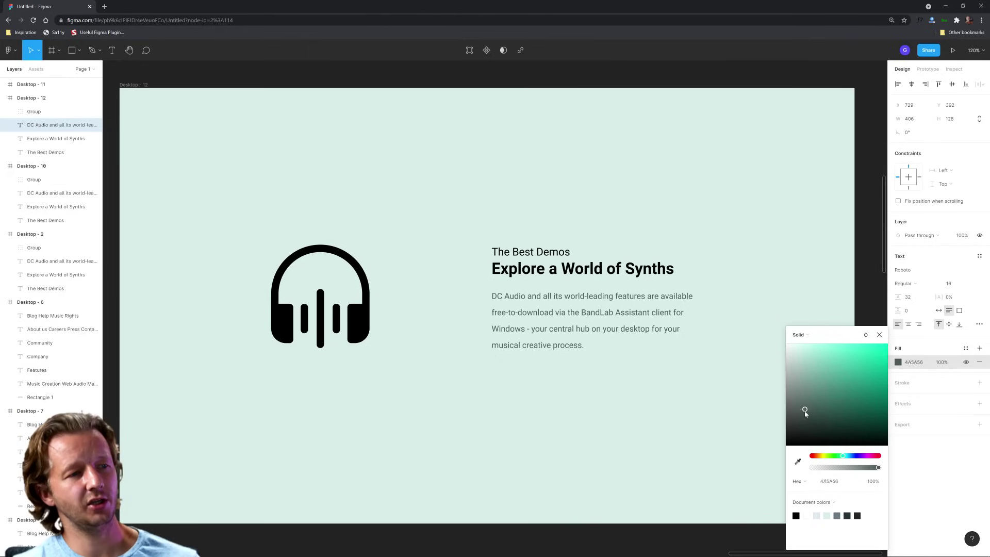
pyautogui.click(694, 397)
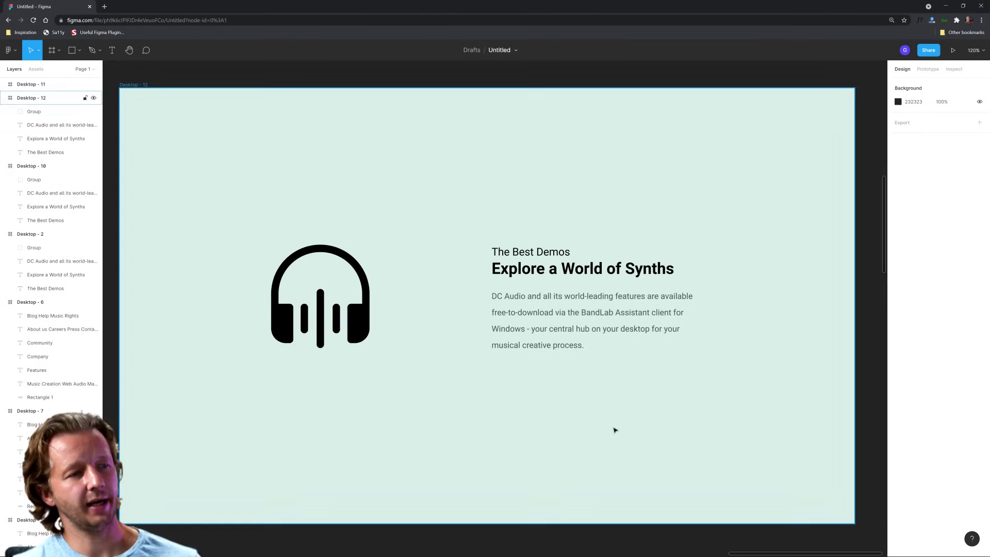
# - Compare the text block in Desktop - 10 with the recolored one in Desktop - 12
pyautogui.scroll(-3, 616, 429)
pyautogui.moveTo(485, 445); pyautogui.dragTo(659, 404)
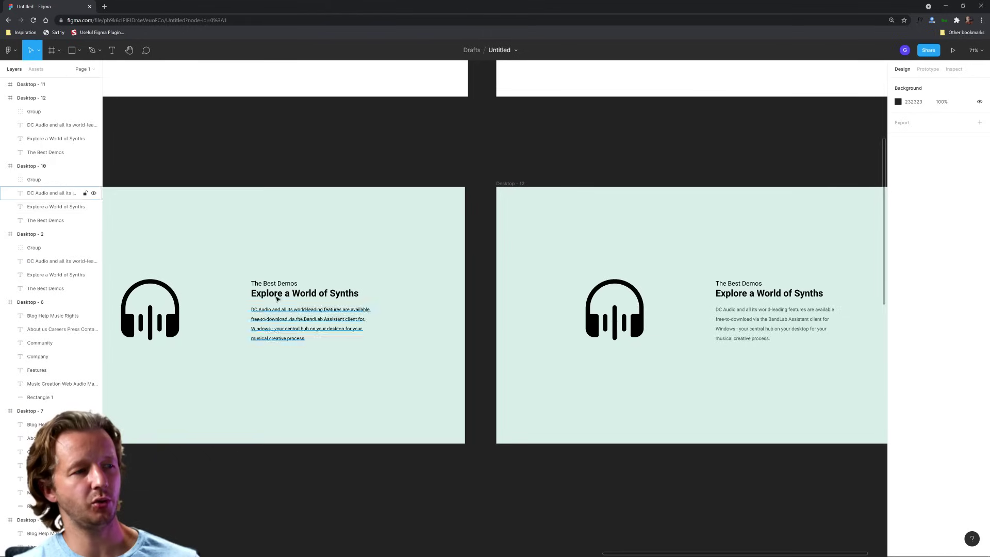
pyautogui.scroll(5, 243, 287)
pyautogui.hscroll(-3, 278, 287)
pyautogui.scroll(3, 313, 287)
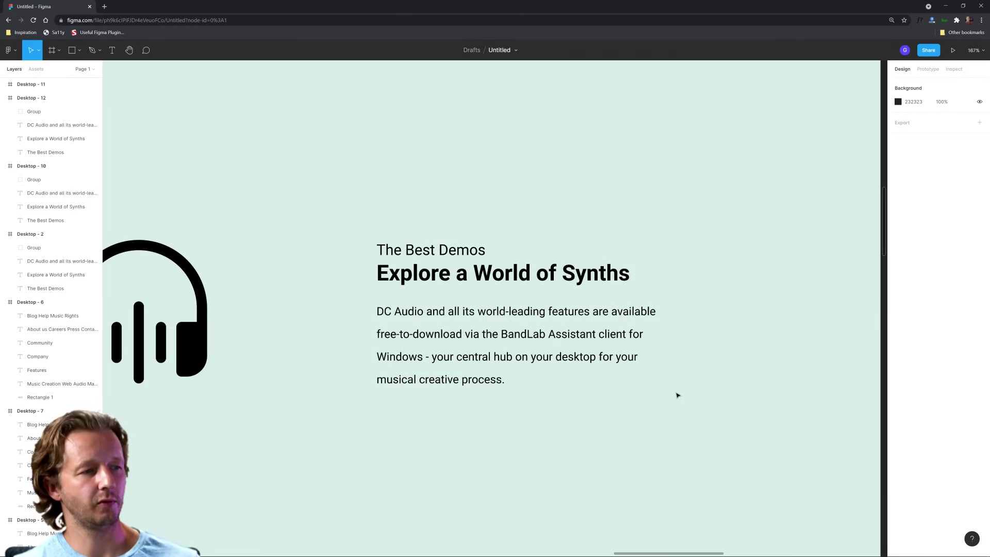
pyautogui.moveTo(736, 409); pyautogui.dragTo(154, 400)
pyautogui.moveTo(847, 407); pyautogui.dragTo(475, 416)
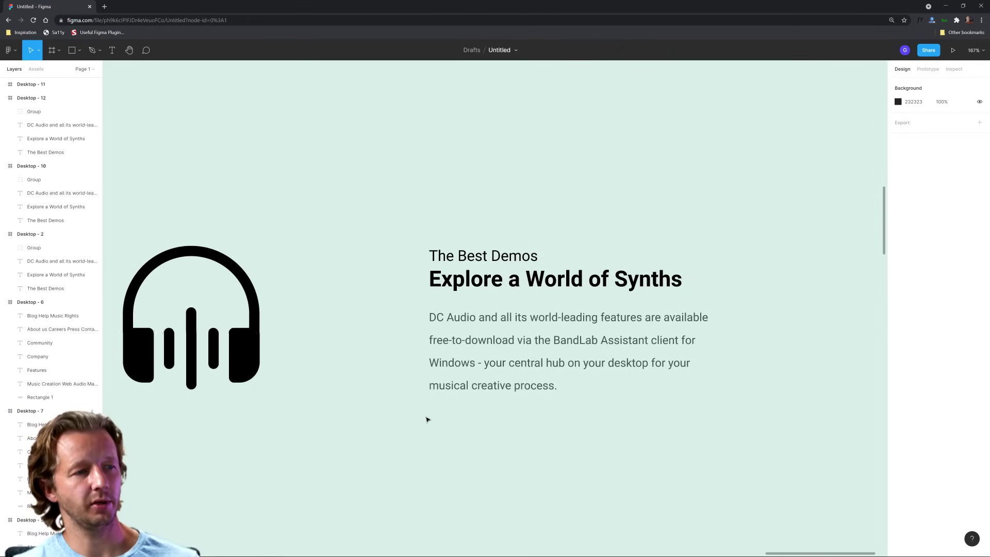
pyautogui.scroll(-5, 321, 398)
pyautogui.hscroll(-6, 455, 409)
pyautogui.hscroll(5, 342, 415)
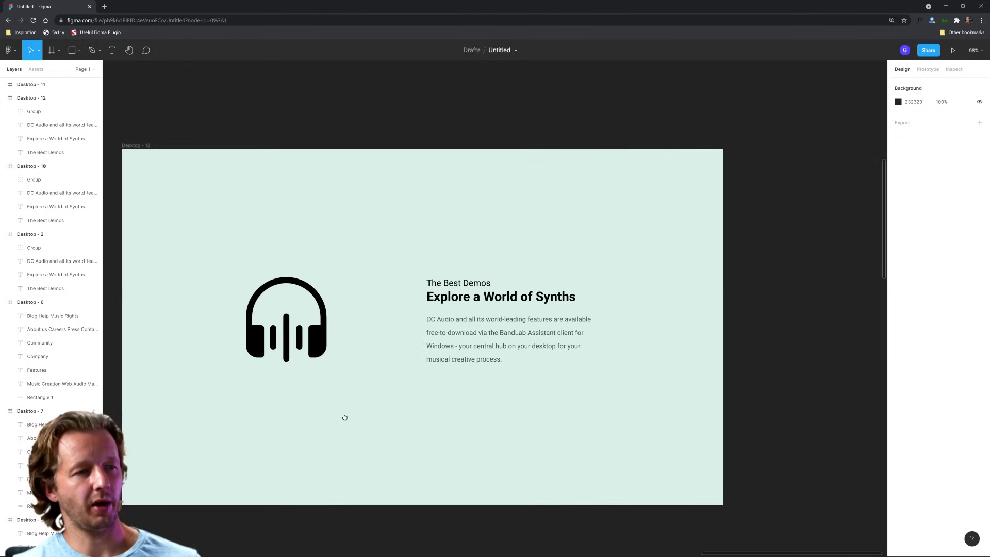
pyautogui.scroll(-2, 427, 375)
# - Duplicate the frame Desktop - 12 and place the copy beside it at X 5834
pyautogui.click(221, 205)
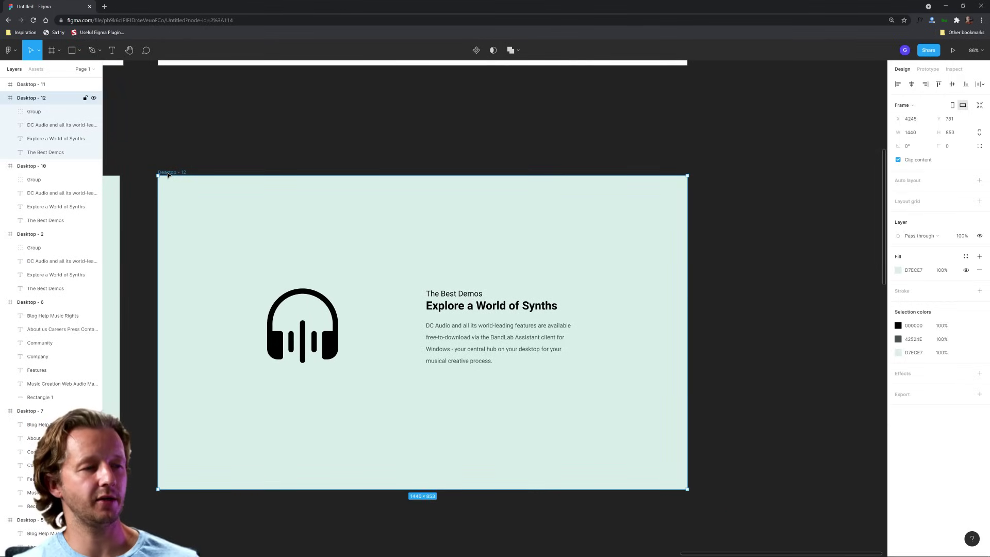
pyautogui.click(444, 291)
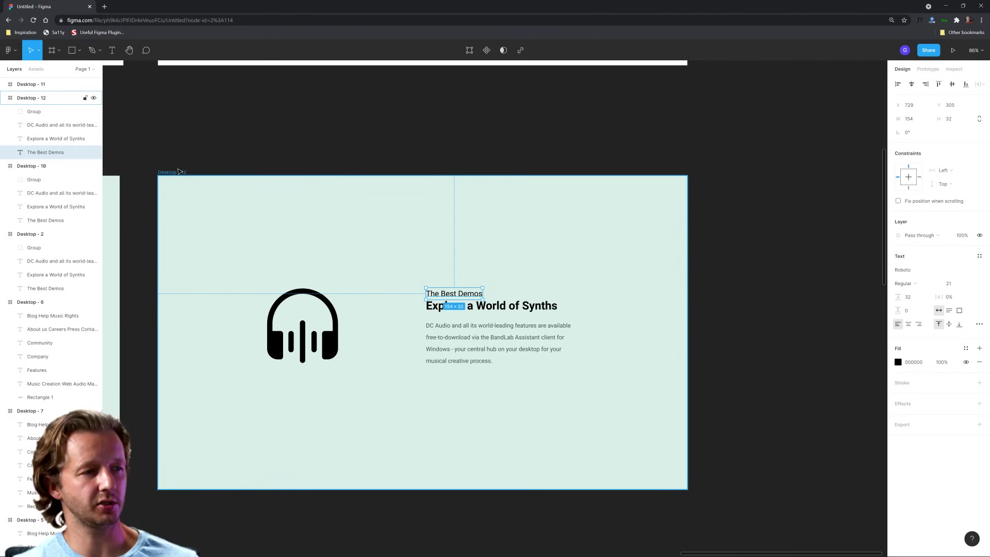
pyautogui.keyDown('alt'); pyautogui.moveTo(171, 172); pyautogui.dragTo(753, 175); pyautogui.keyUp('alt')
pyautogui.moveTo(794, 252); pyautogui.dragTo(341, 252)
pyautogui.moveTo(505, 294); pyautogui.dragTo(448, 291)
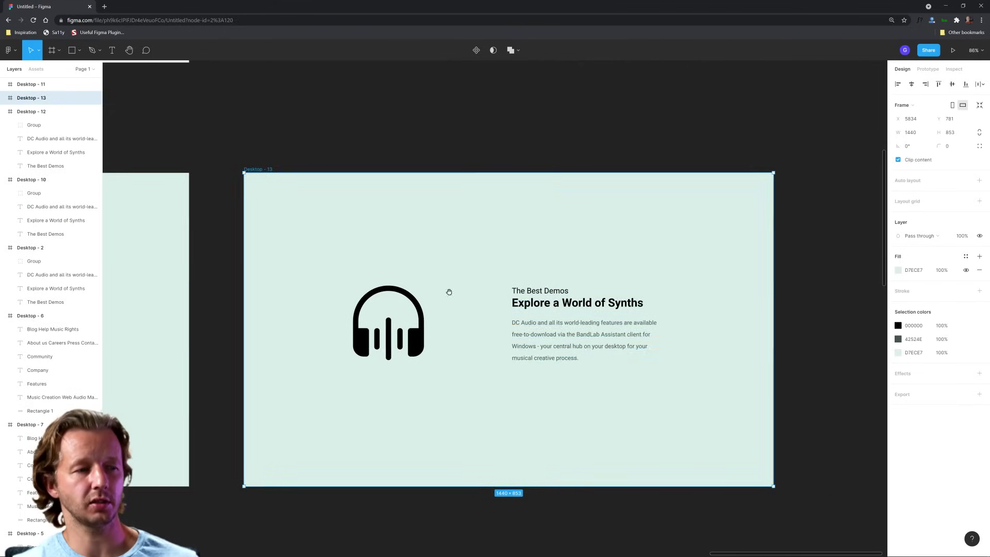
# - Retype the line above the heading in Desktop - 13 in capitals as THE BEST DEMOS
pyautogui.scroll(4, 587, 322)
pyautogui.scroll(1, 582, 319)
pyautogui.click(483, 261)
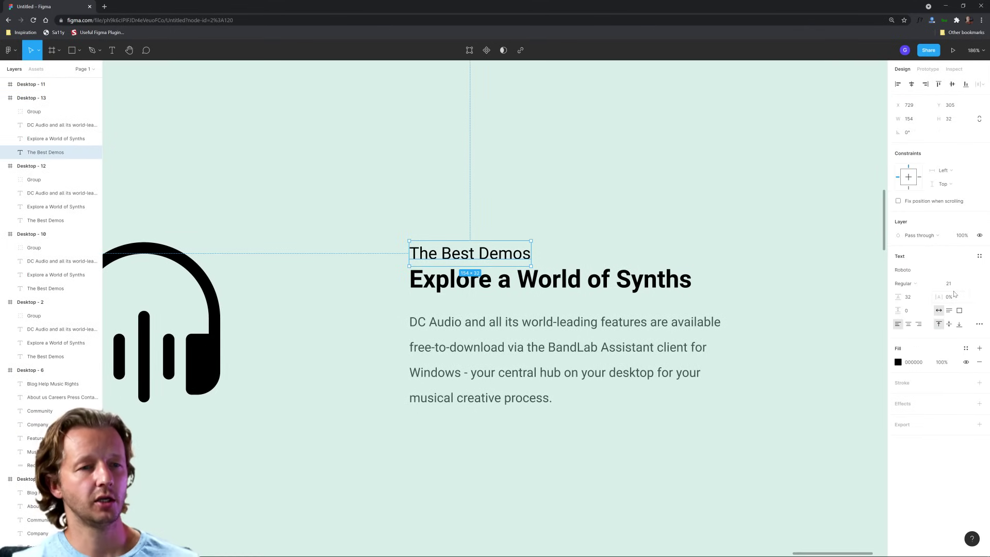
pyautogui.doubleClick(505, 253)
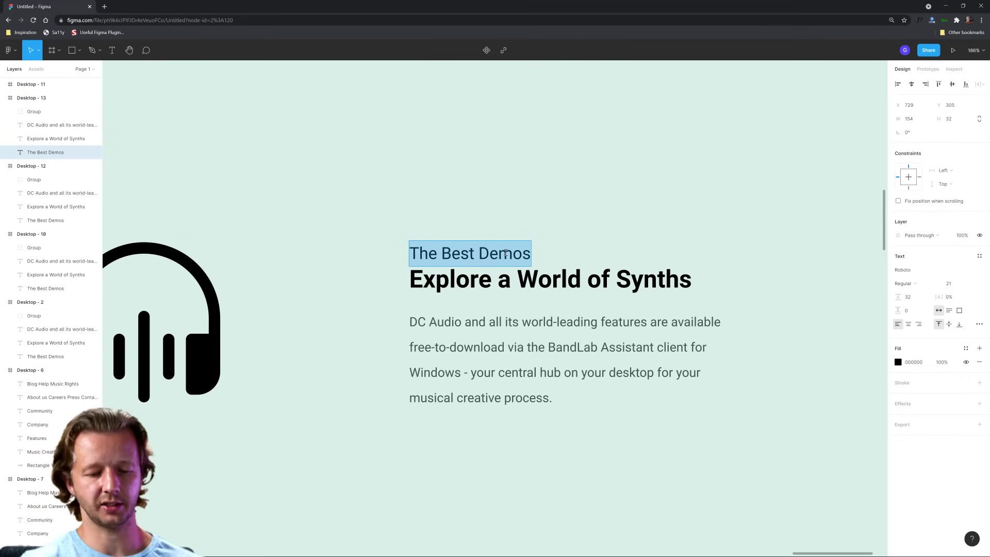
pyautogui.write('THE BEST DEMOS')
pyautogui.press('Escape')
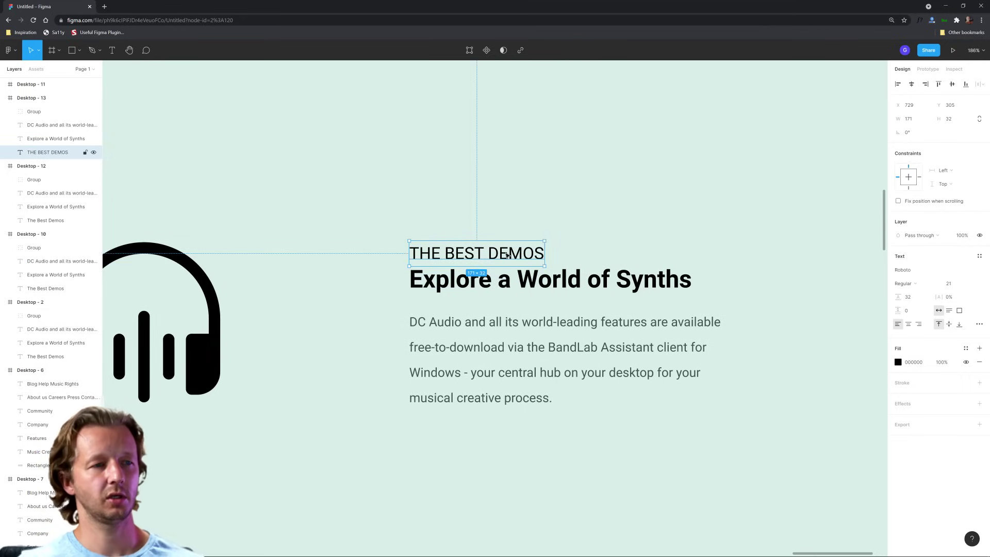
# - Set the font size of THE BEST DEMOS line in Desktop - 13 to 12
pyautogui.click(971, 284)
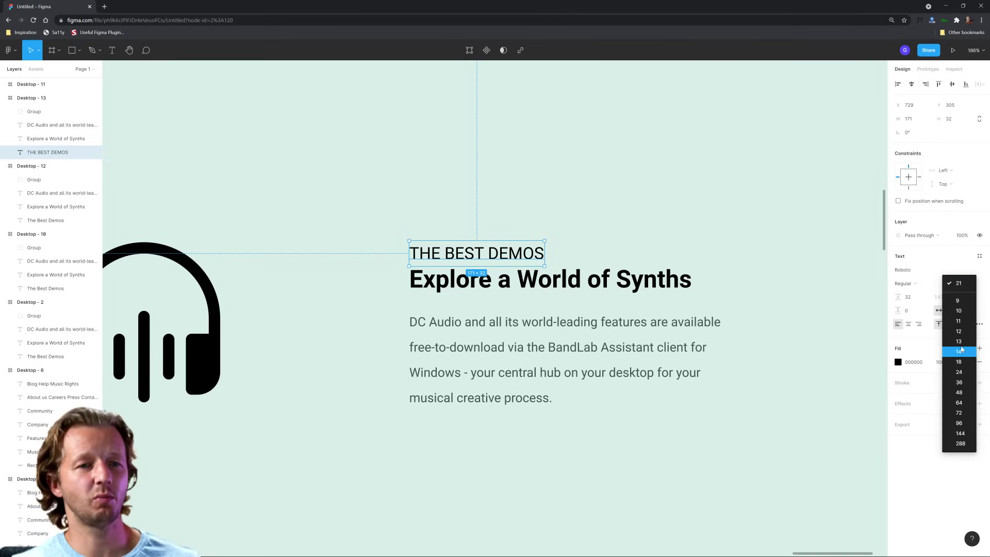
pyautogui.click(962, 333)
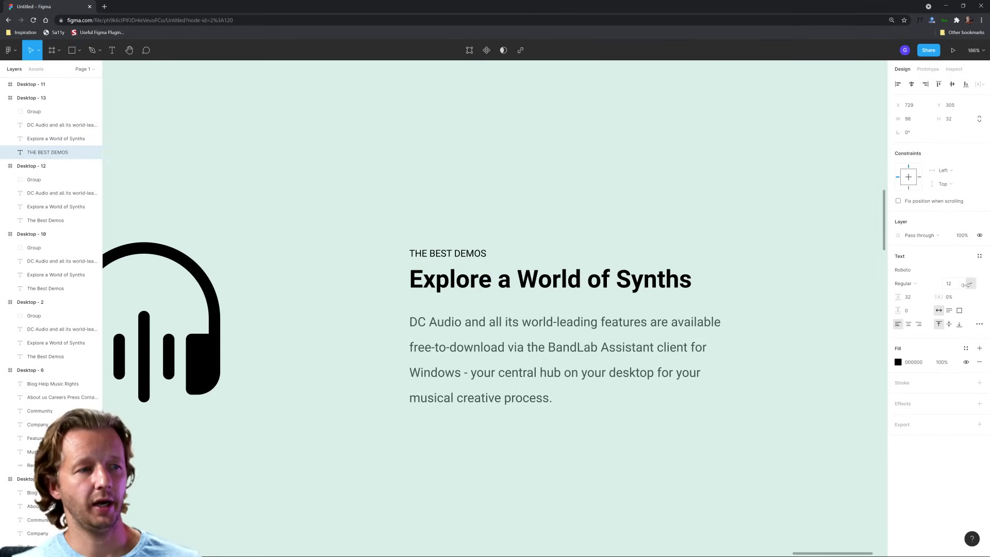
pyautogui.click(572, 257)
pyautogui.click(482, 252)
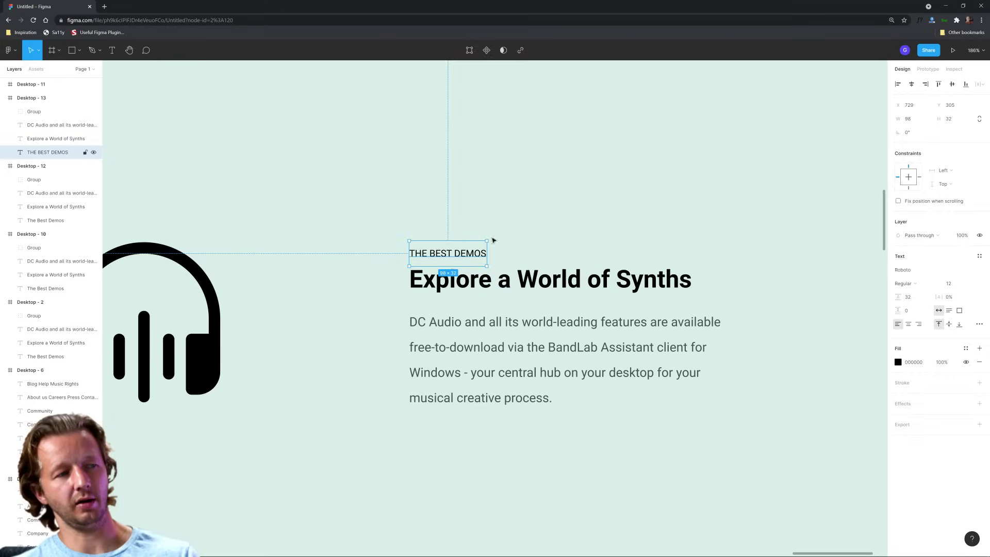
pyautogui.click(510, 232)
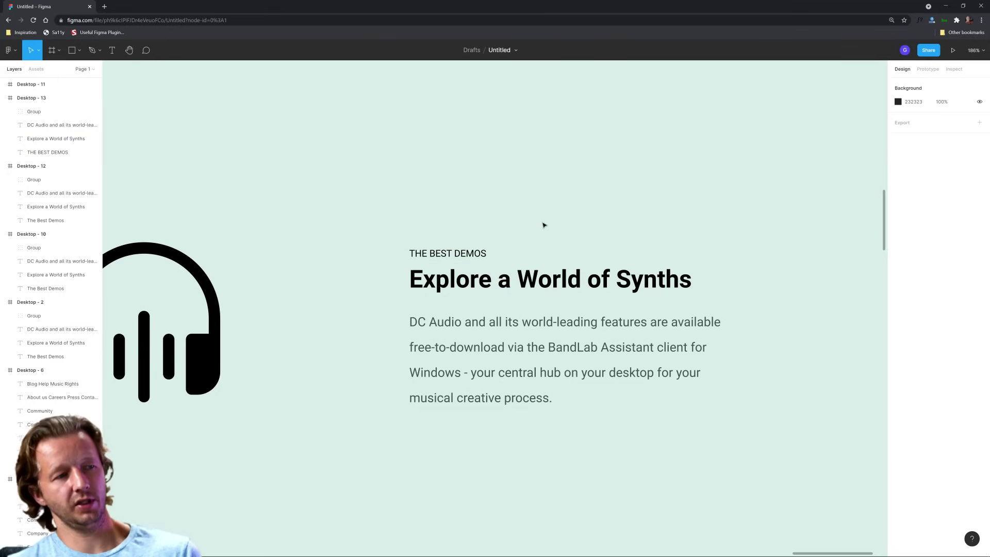
# - Change the weight of THE BEST DEMOS line in Desktop - 13 to Bold
pyautogui.click(464, 253)
pyautogui.click(583, 263)
pyautogui.click(444, 253)
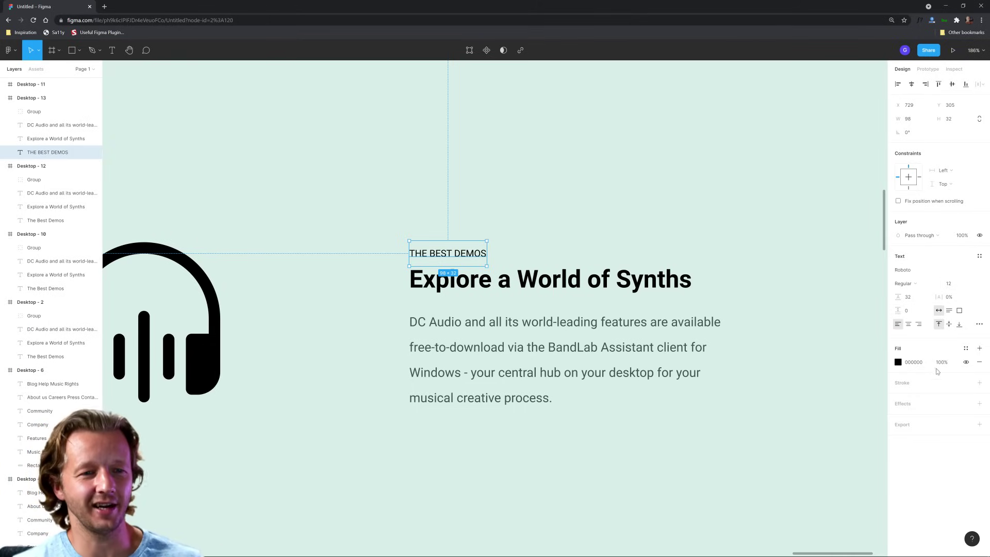
pyautogui.click(906, 283)
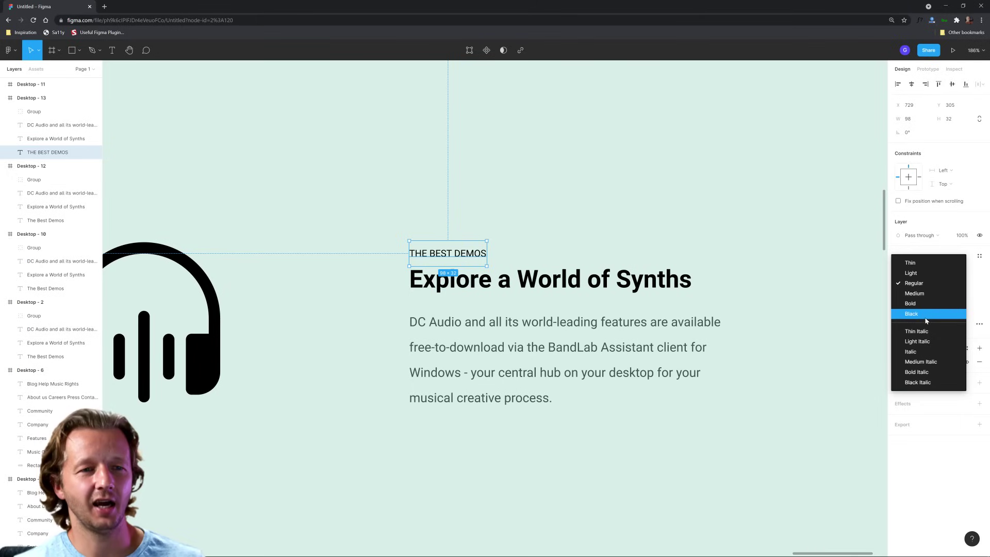
pyautogui.click(911, 304)
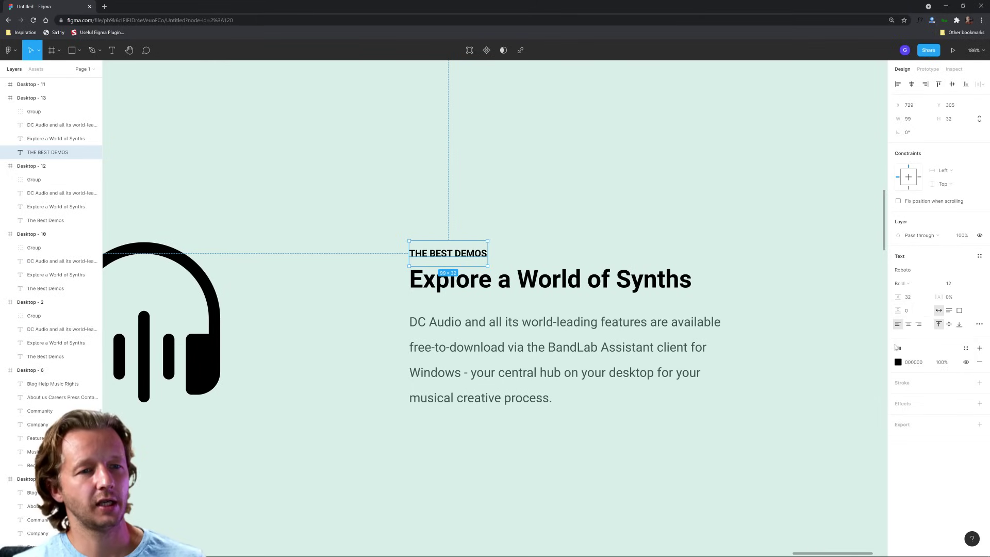
# - Increase the letter spacing of THE BEST DEMOS line in Desktop - 13 to 19%
pyautogui.click(956, 299)
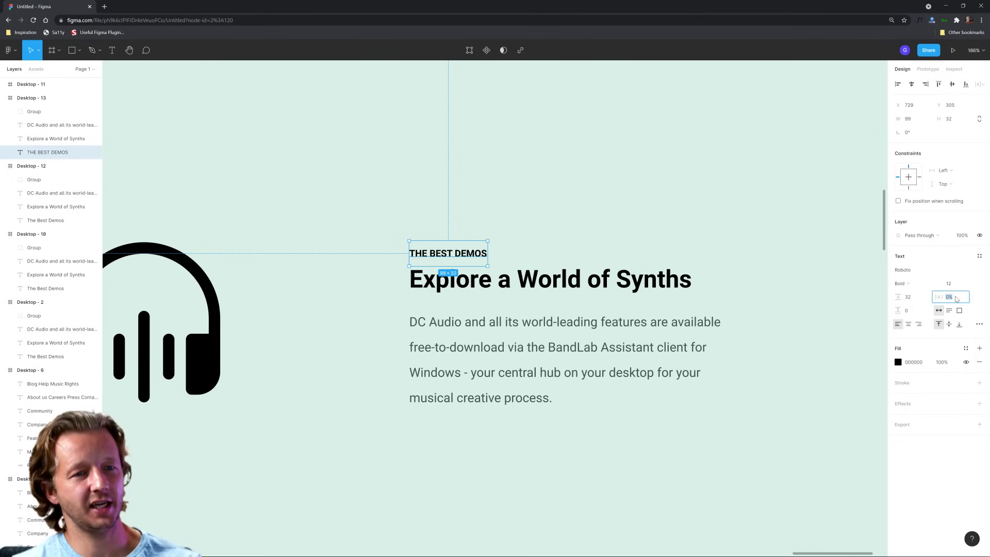
pyautogui.press('Up')
pyautogui.press('Up')
pyautogui.press('Up')
pyautogui.press('Up')
pyautogui.press('Up')
pyautogui.press('Up')
pyautogui.press('Up')
pyautogui.press('Up')
pyautogui.press('Up')
pyautogui.press('Up')
pyautogui.press('Up')
pyautogui.press('Up')
pyautogui.press('Up')
pyautogui.press('Up')
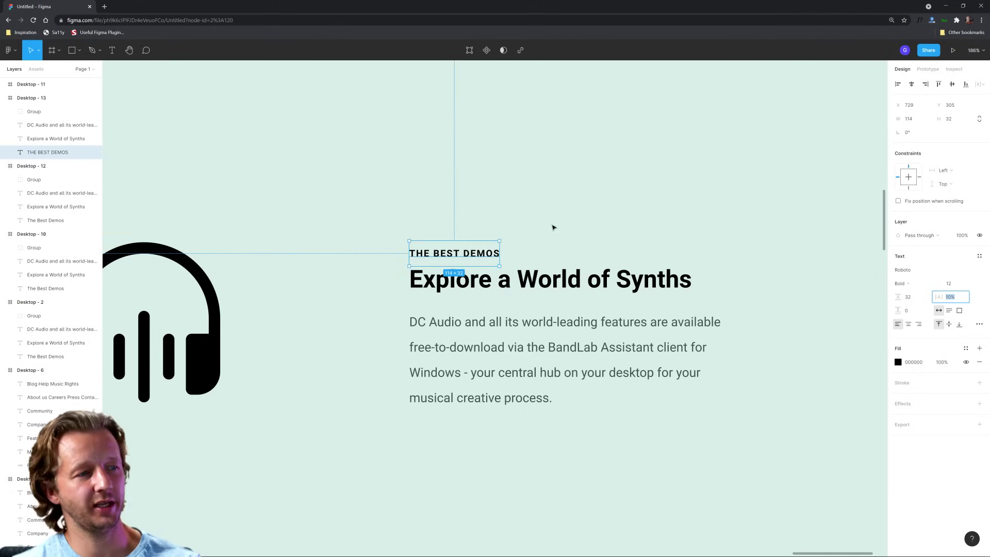
pyautogui.press('Up')
pyautogui.press('Up')
pyautogui.press('Up')
pyautogui.press('Up')
pyautogui.press('Up')
pyautogui.press('Escape')
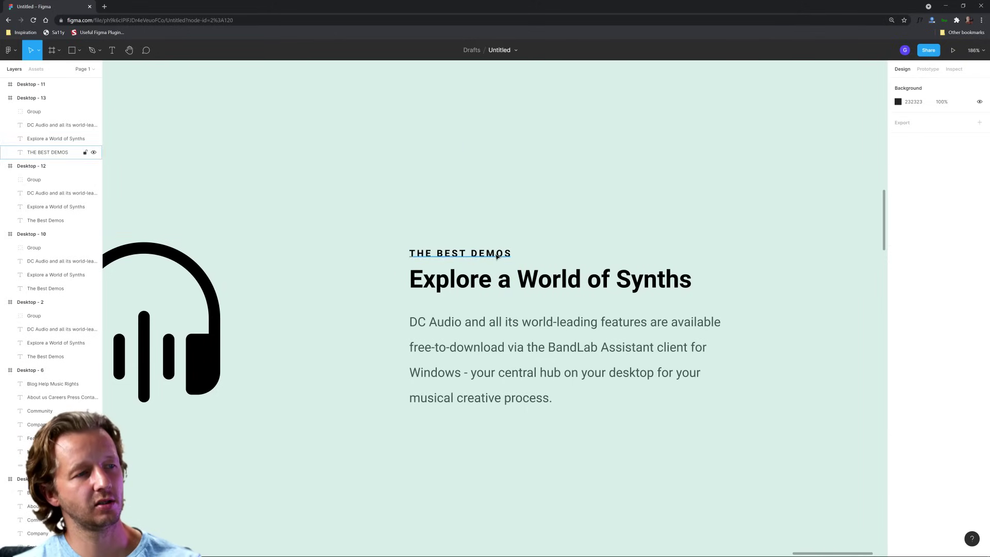
# - Sample the pale green background as the fill of THE BEST DEMOS line in Desktop - 13 and darken it to 6C817C
pyautogui.click(897, 362)
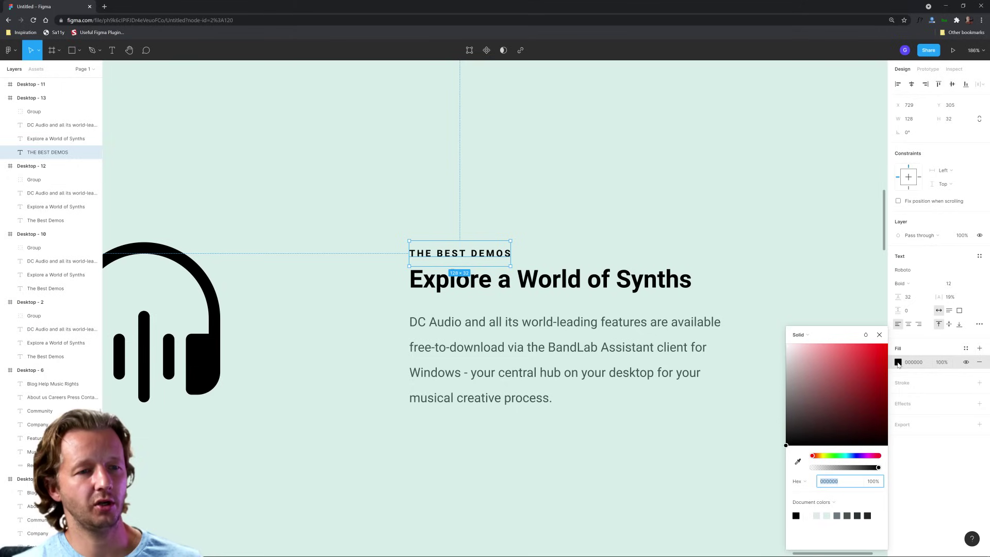
pyautogui.click(797, 461)
pyautogui.click(761, 253)
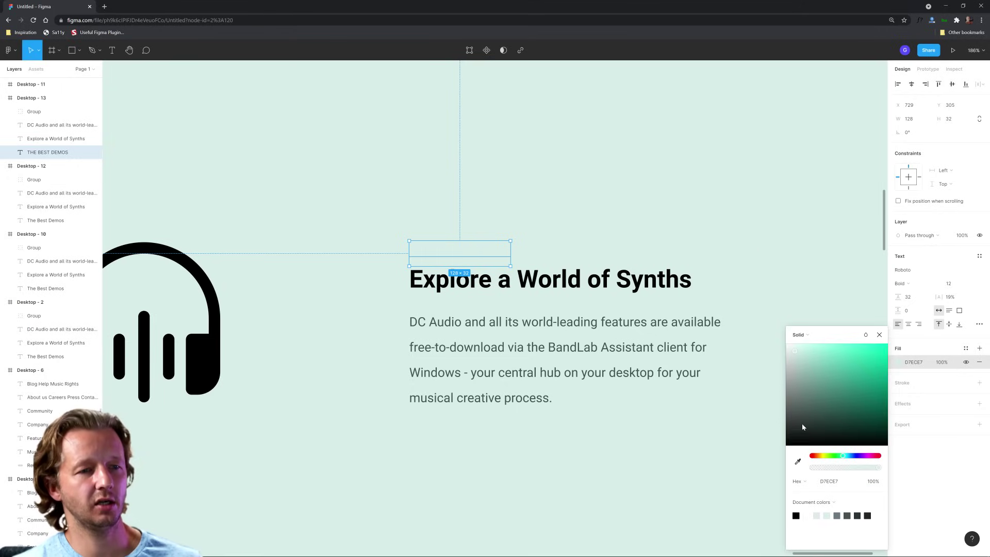
pyautogui.moveTo(802, 426); pyautogui.dragTo(799, 404)
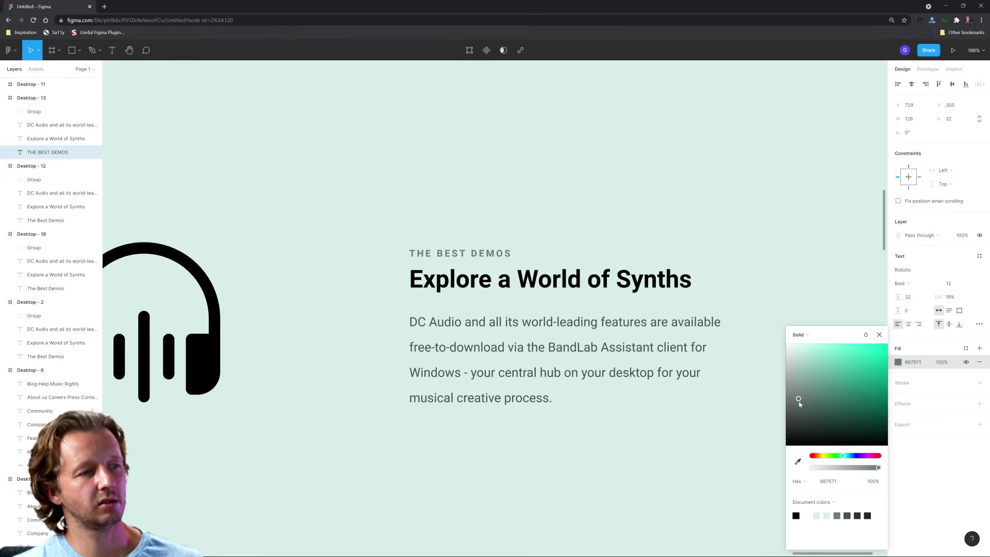
pyautogui.click(620, 210)
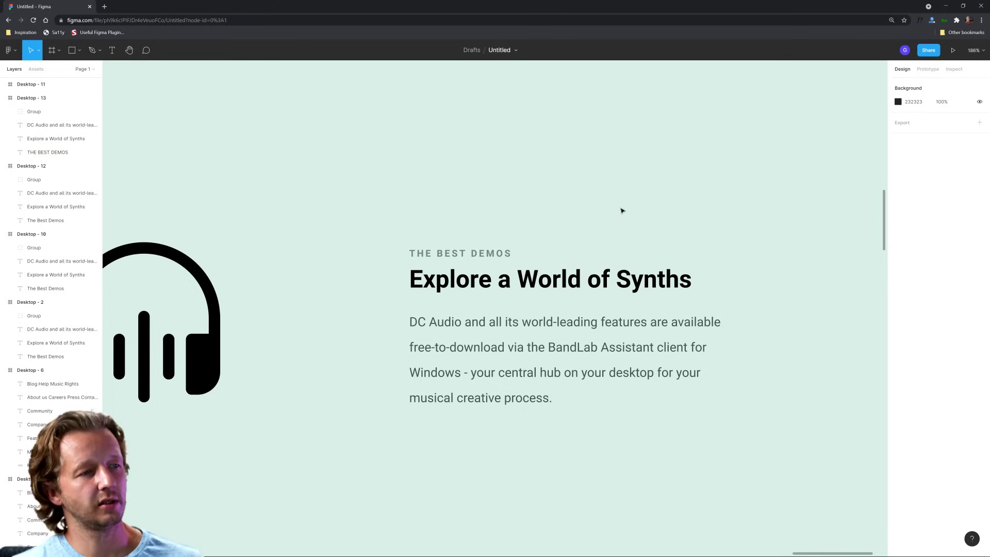
# - Raise the font size of THE BEST DEMOS line in Desktop - 13 to 14
pyautogui.scroll(-10, 691, 239)
pyautogui.scroll(5, 734, 318)
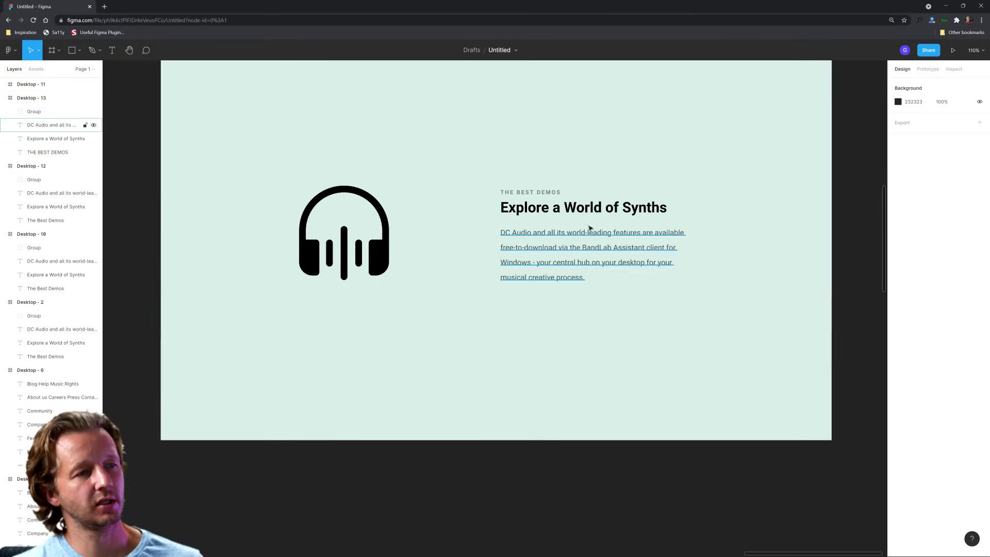
pyautogui.click(531, 191)
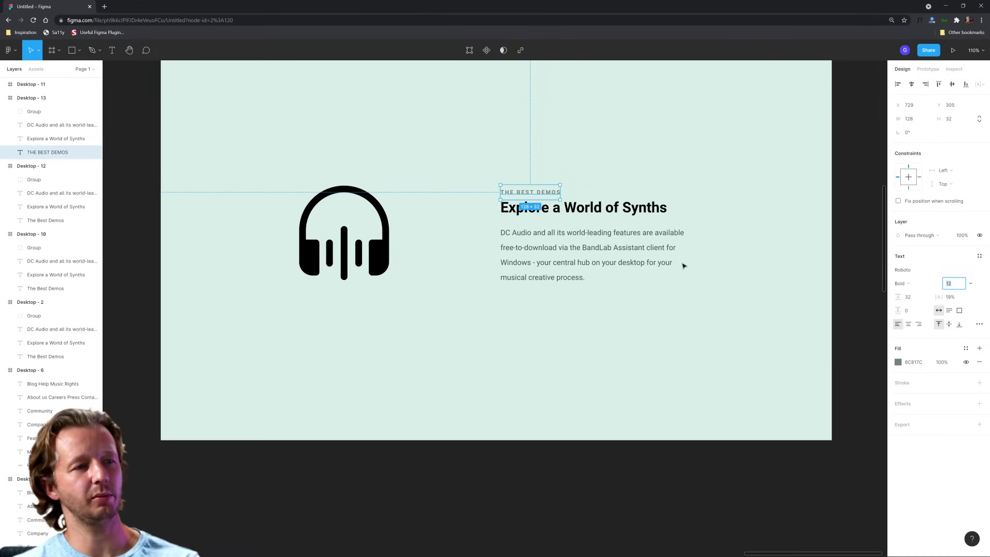
pyautogui.press('Up')
pyautogui.press('Up')
pyautogui.press('Up')
pyautogui.press('Down')
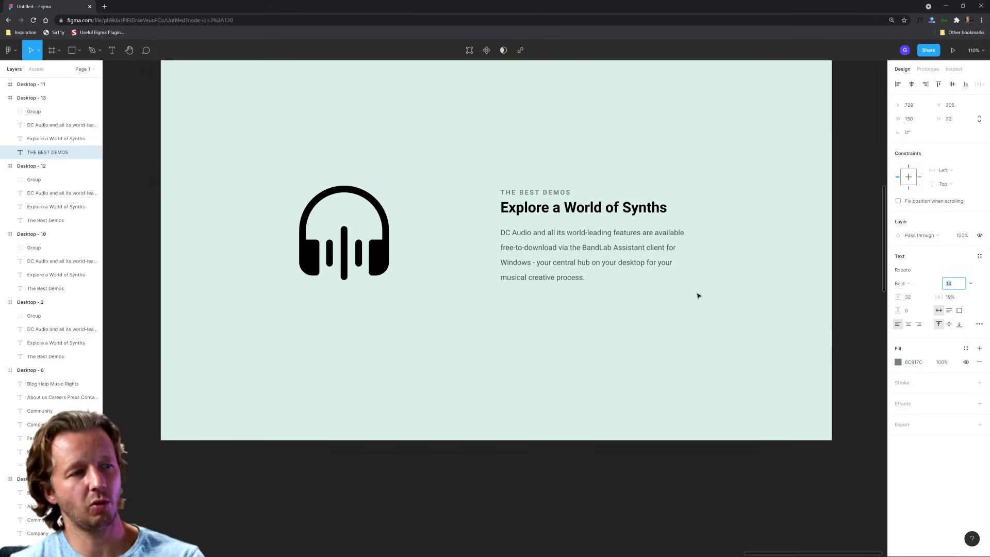
pyautogui.click(697, 295)
pyautogui.scroll(-5, 665, 309)
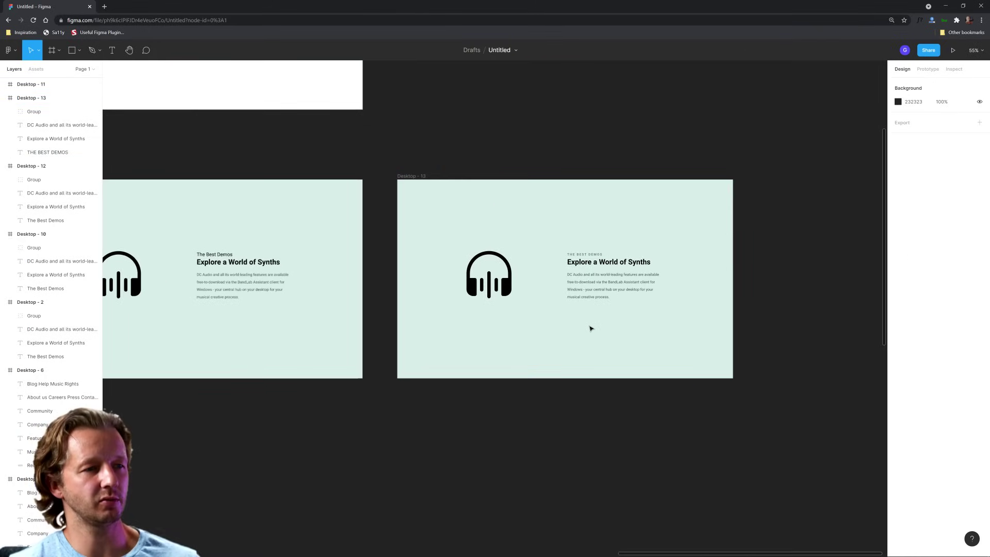
# - Duplicate the frame Desktop - 13 and place the copy beside it on the same row
pyautogui.scroll(2, 590, 329)
pyautogui.moveTo(464, 299); pyautogui.dragTo(539, 301)
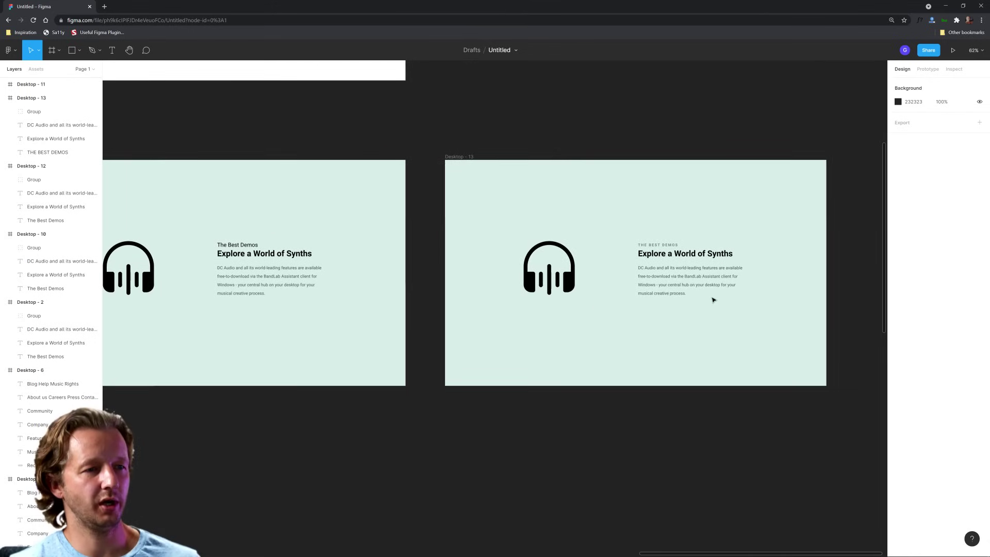
pyautogui.moveTo(713, 299); pyautogui.dragTo(457, 318)
pyautogui.click(248, 171)
pyautogui.moveTo(248, 170); pyautogui.dragTo(654, 170)
pyautogui.moveTo(756, 303); pyautogui.dragTo(435, 309)
# - Set the letter spacing of THE BEST DEMOS line in Desktop - 14 to 0%
pyautogui.scroll(5, 499, 267)
pyautogui.click(499, 267)
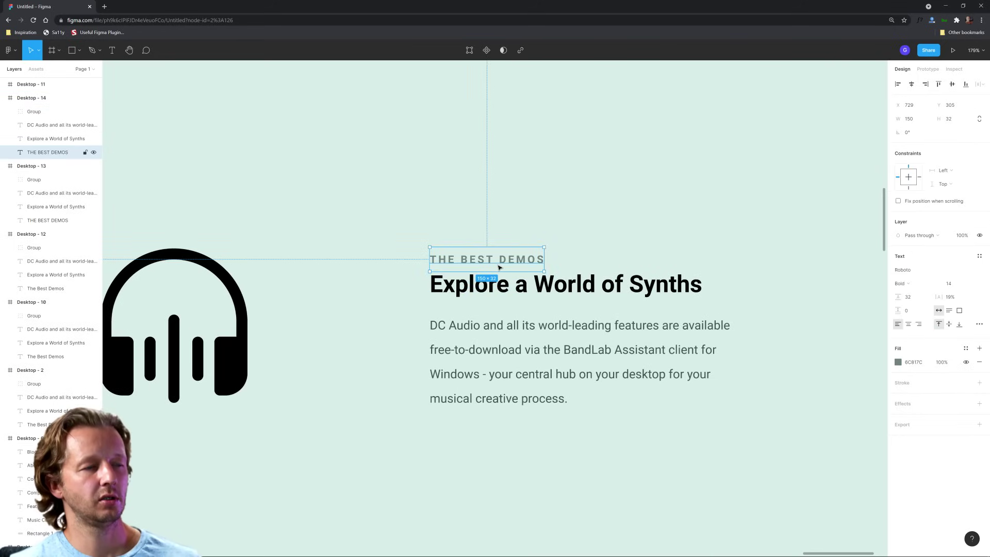
pyautogui.click(959, 298)
pyautogui.press('Return')
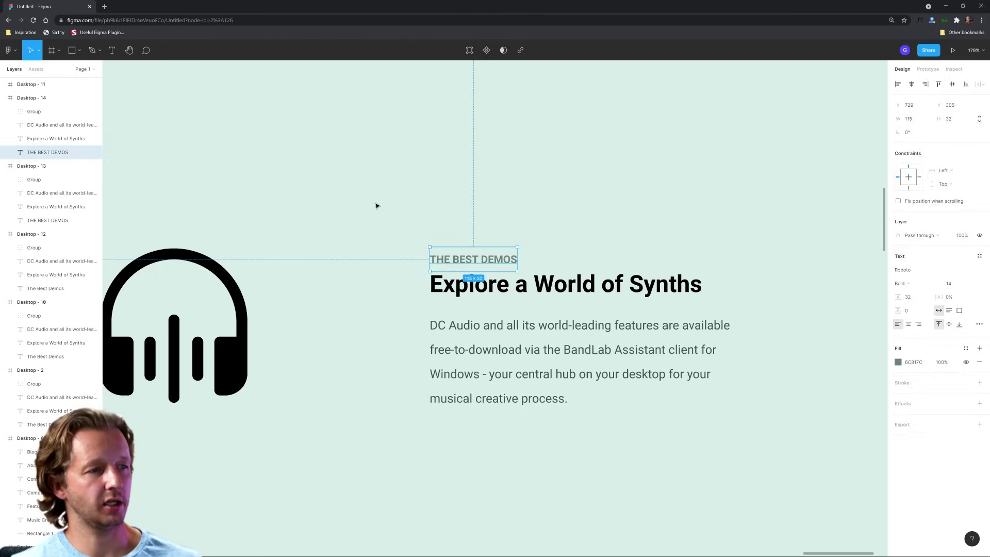
# - Shift THE BEST DEMOS line in Desktop - 14 slightly to the right of the heading's left edge
pyautogui.click(376, 206)
pyautogui.moveTo(457, 262); pyautogui.dragTo(463, 262)
pyautogui.click(373, 212)
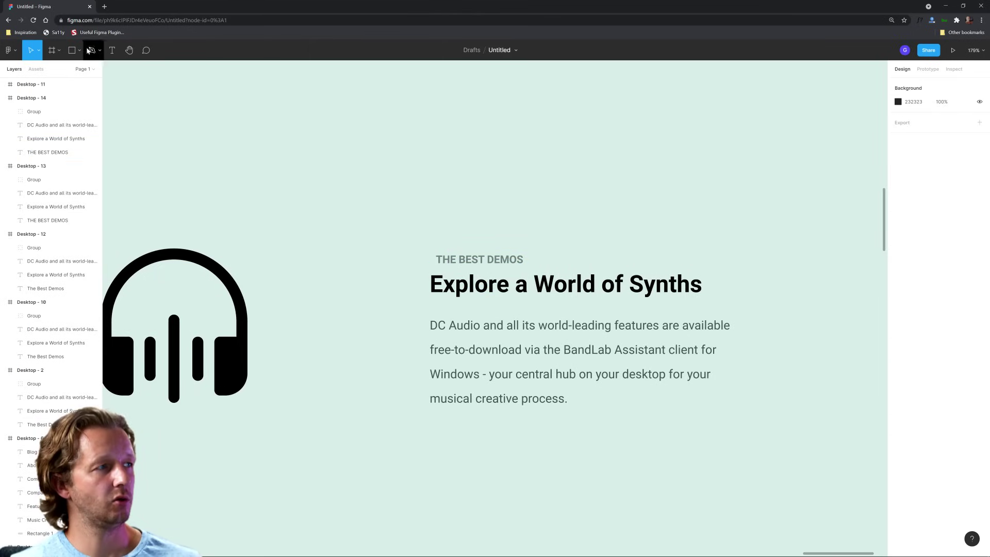
# - Draw a rectangle about 132 × 21 around THE BEST DEMOS line in Desktop - 14 and place it behind the text
pyautogui.click(72, 50)
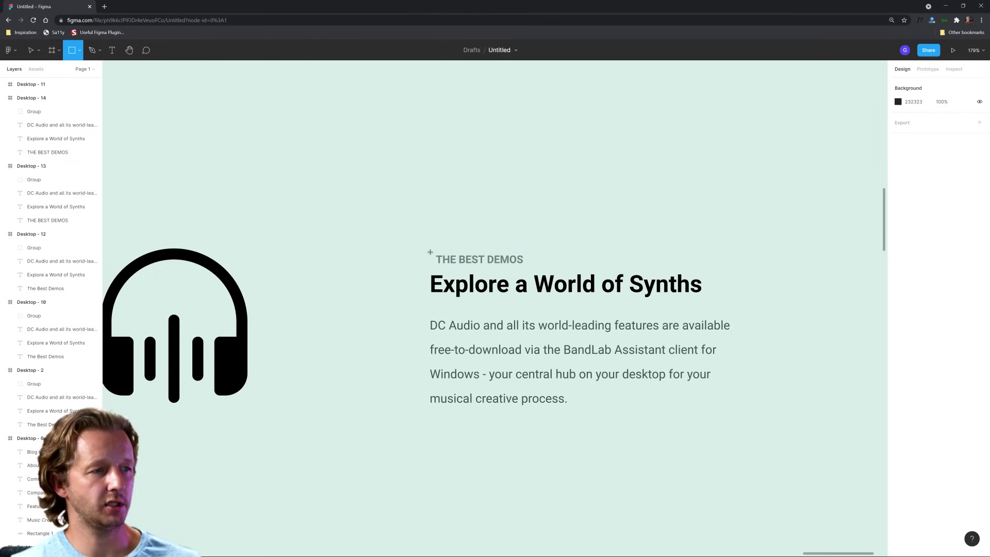
pyautogui.moveTo(430, 252); pyautogui.dragTo(531, 267)
pyautogui.moveTo(54, 112); pyautogui.dragTo(57, 160)
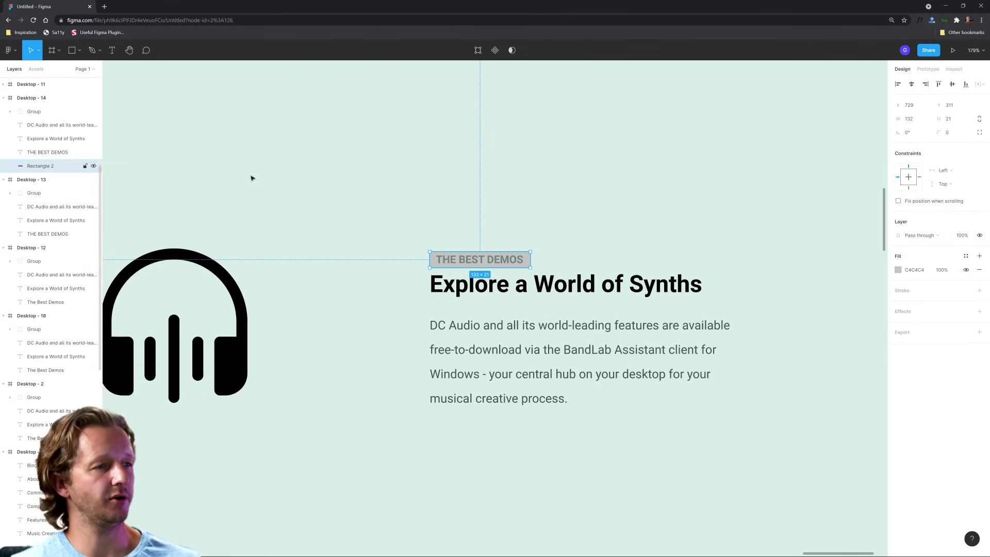
# - Fill the new rectangle with a darker green (289D81) based on the frame's mint background hue
pyautogui.click(897, 270)
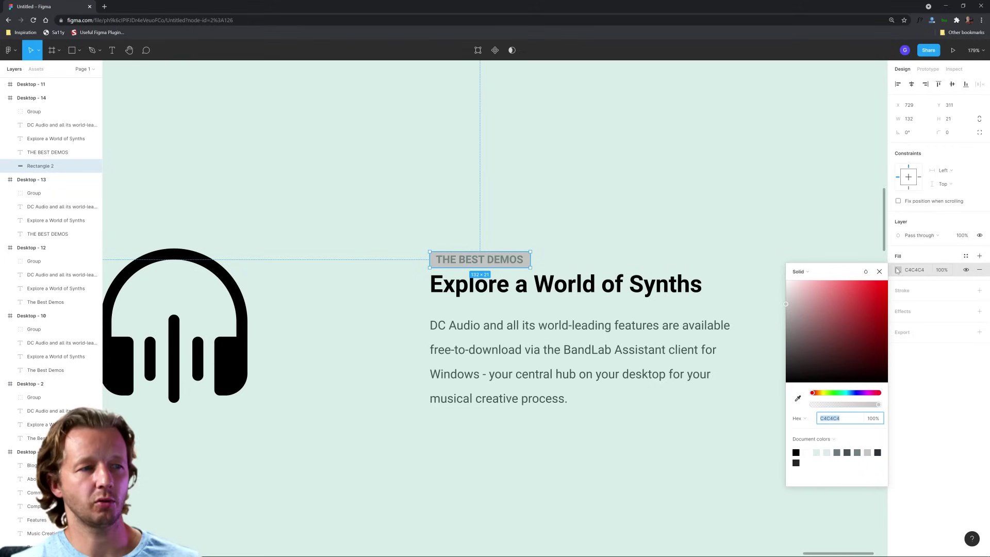
pyautogui.click(797, 399)
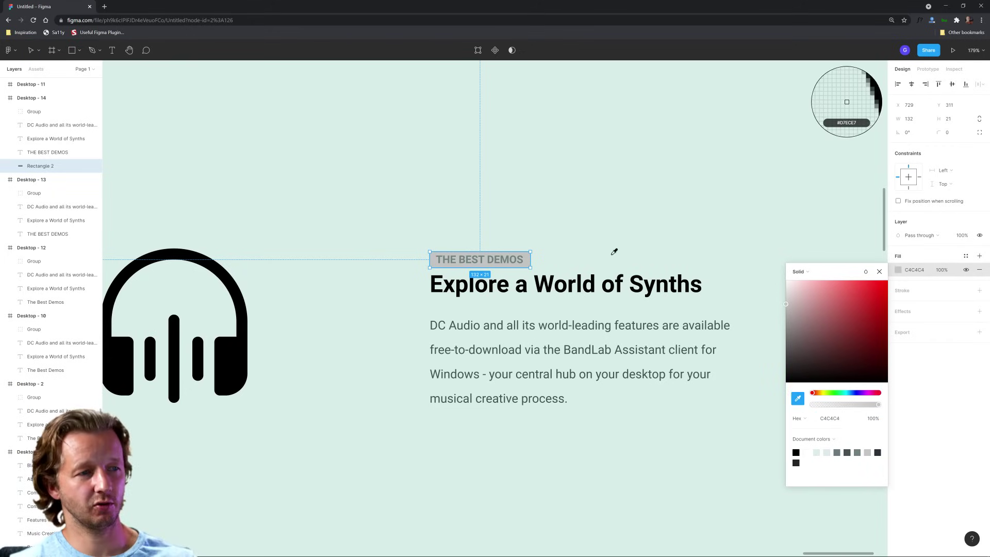
pyautogui.click(579, 228)
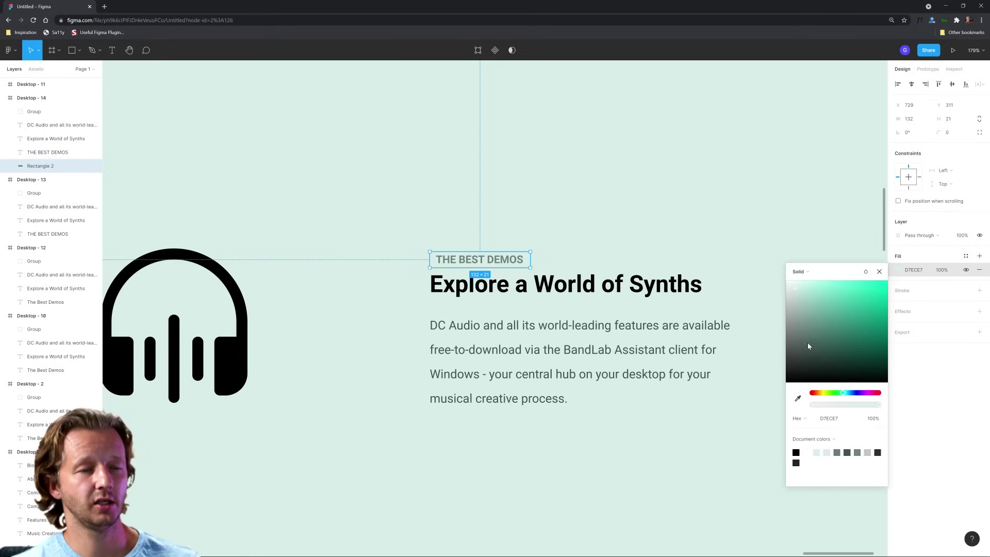
pyautogui.moveTo(811, 360); pyautogui.dragTo(812, 327)
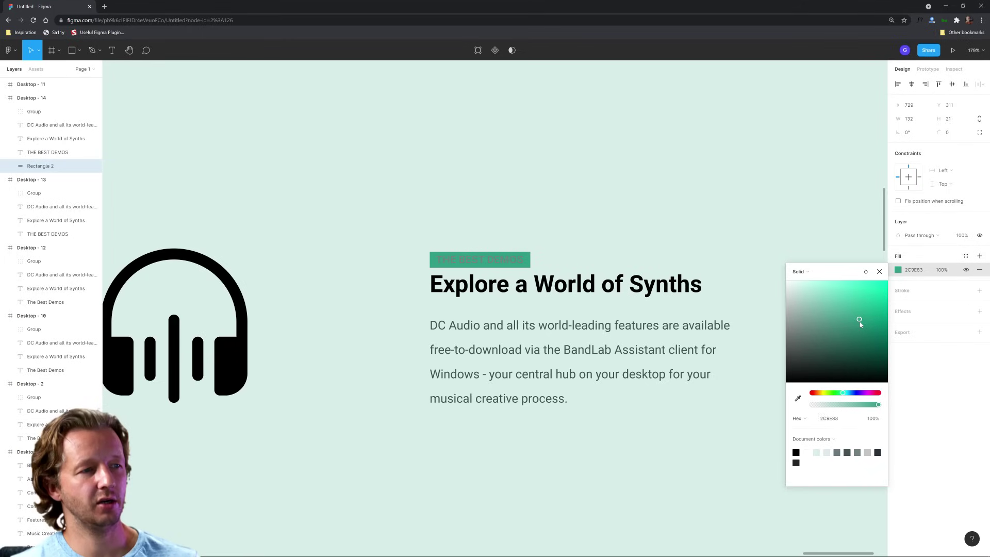
# - Change the fill of THE BEST DEMOS text in Desktop - 14 to white (FFFFFF)
pyautogui.click(470, 260)
pyautogui.click(898, 362)
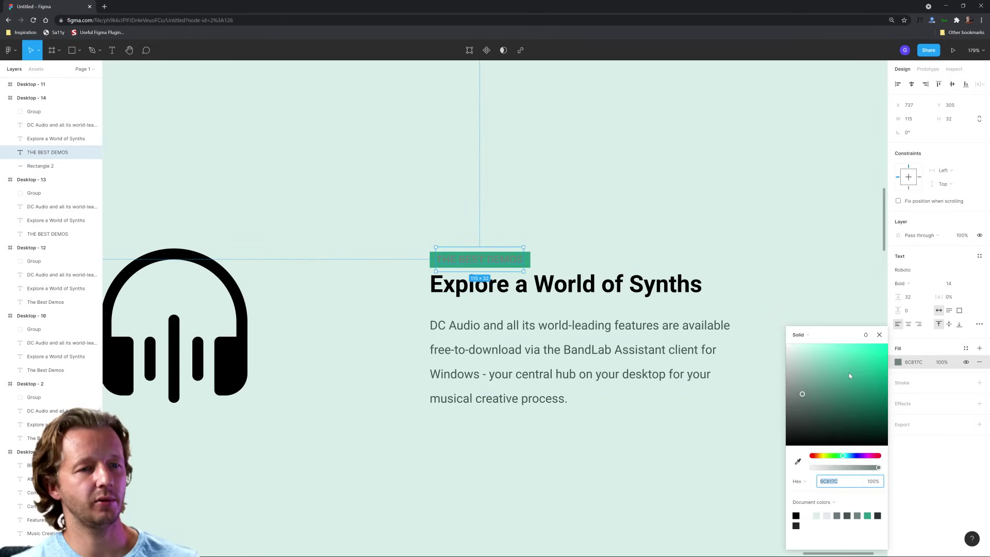
pyautogui.moveTo(851, 376); pyautogui.dragTo(698, 311)
pyautogui.click(571, 213)
# - Move THE BEST DEMOS text slightly left inside its green rectangle, to X 734
pyautogui.click(531, 258)
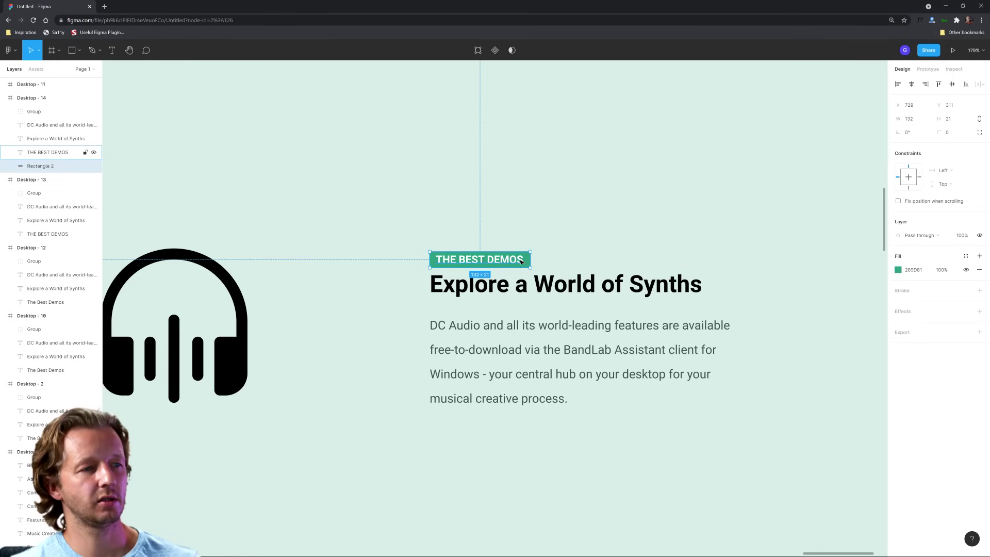
pyautogui.scroll(5, 531, 258)
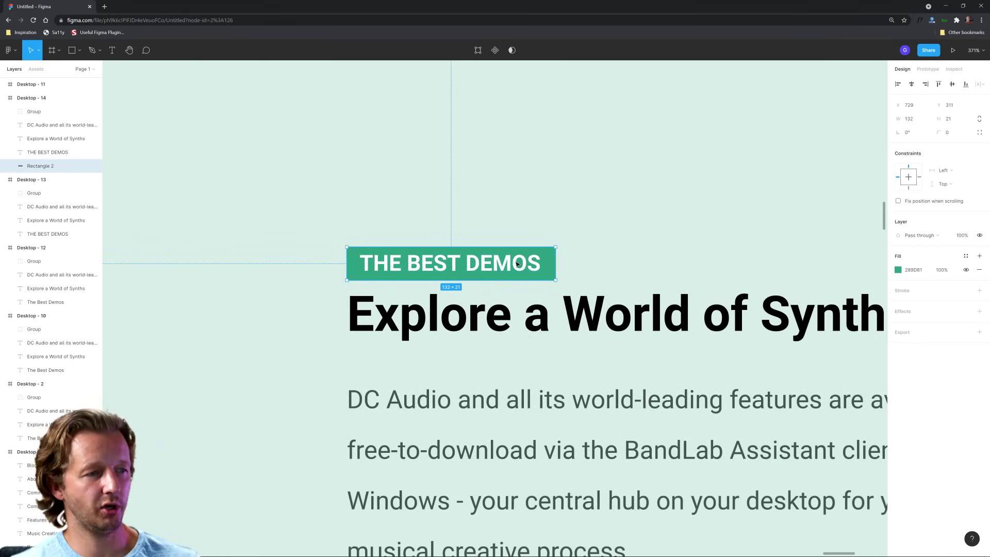
pyautogui.click(490, 268)
pyautogui.moveTo(486, 269); pyautogui.dragTo(490, 272)
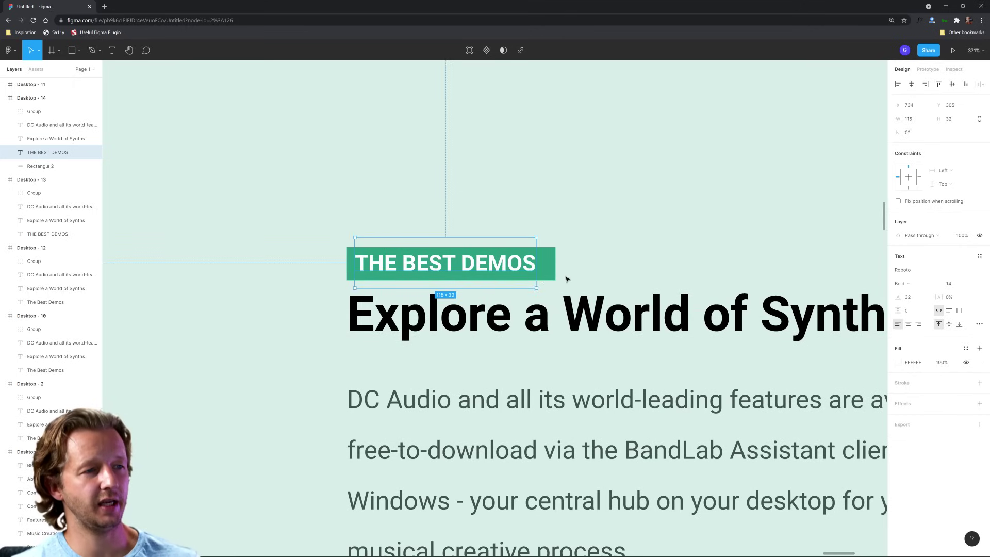
# - Resize the green rectangle behind THE BEST DEMOS to about 128 × 22 so its padding fits the text evenly
pyautogui.click(550, 267)
pyautogui.moveTo(555, 265); pyautogui.dragTo(546, 265)
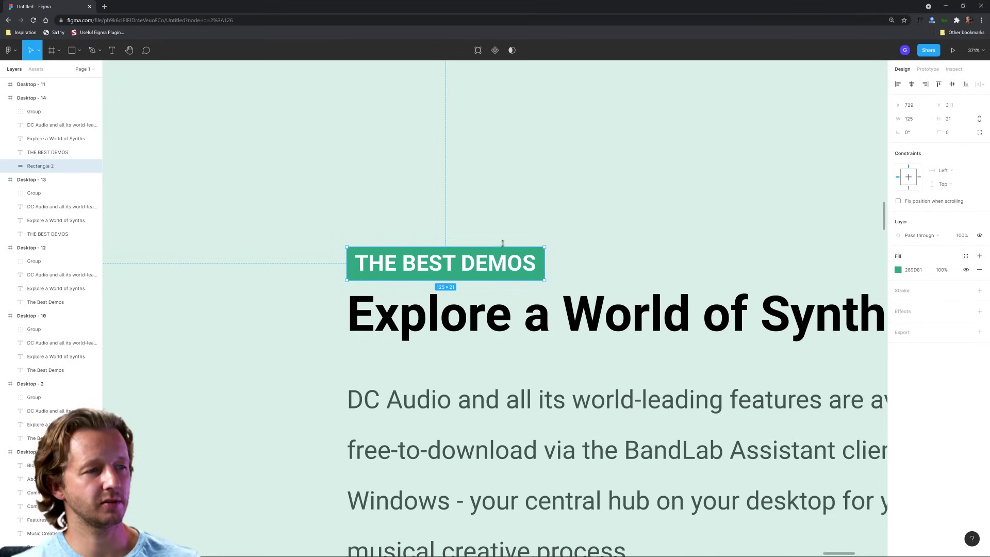
pyautogui.moveTo(508, 246); pyautogui.dragTo(508, 245)
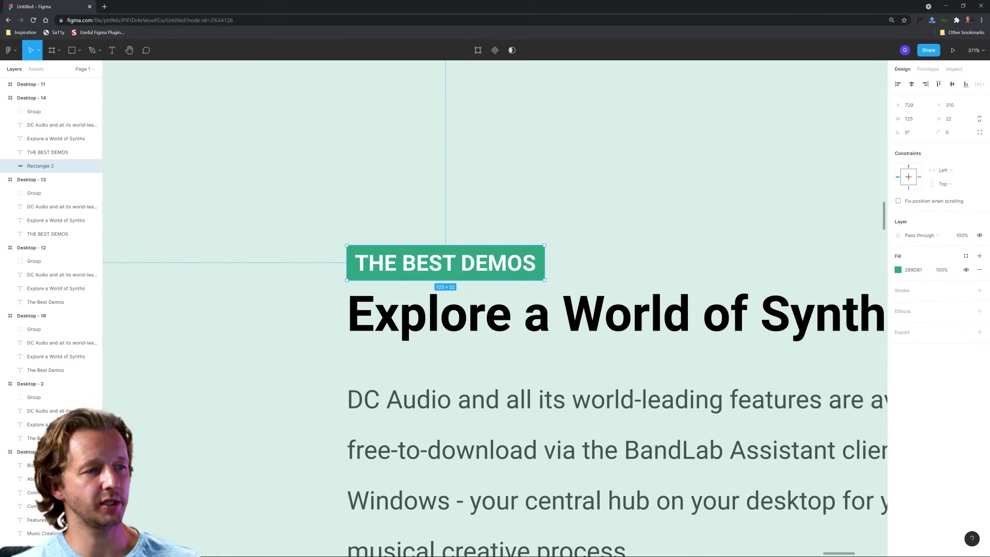
pyautogui.click(598, 261)
pyautogui.click(546, 265)
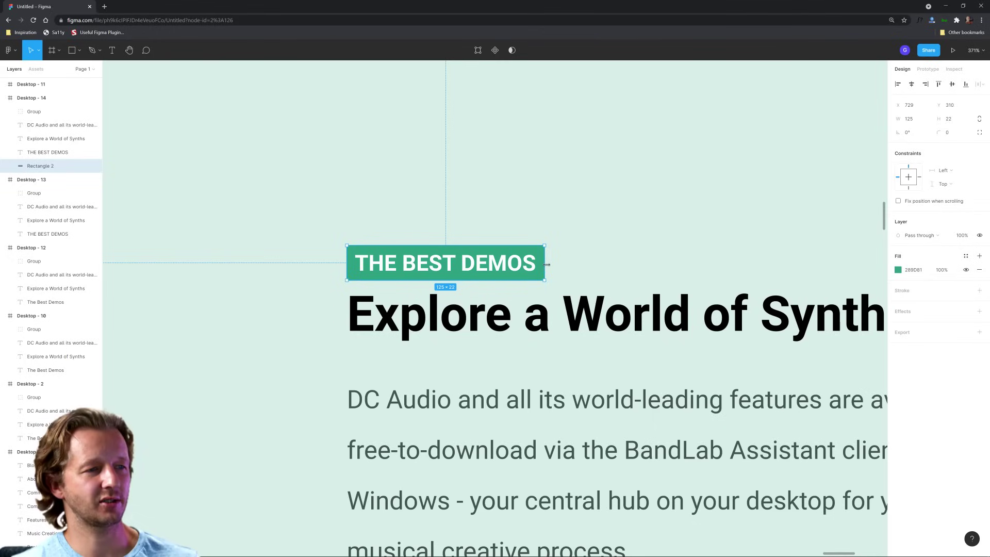
pyautogui.moveTo(548, 265); pyautogui.dragTo(549, 264)
pyautogui.click(594, 261)
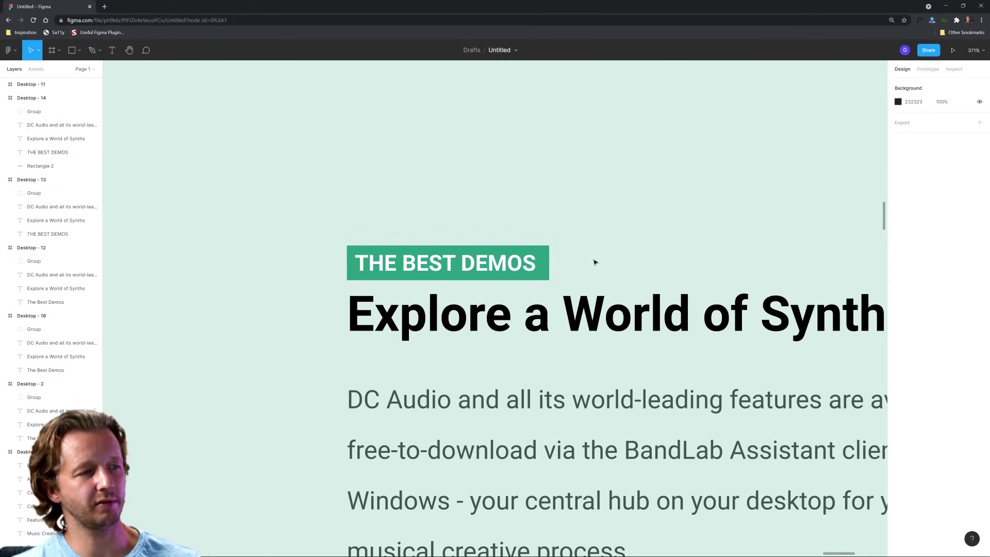
# - Round the corners of the green rectangle in Desktop - 14 with a radius of 3
pyautogui.scroll(-10, 623, 258)
pyautogui.scroll(10, 672, 286)
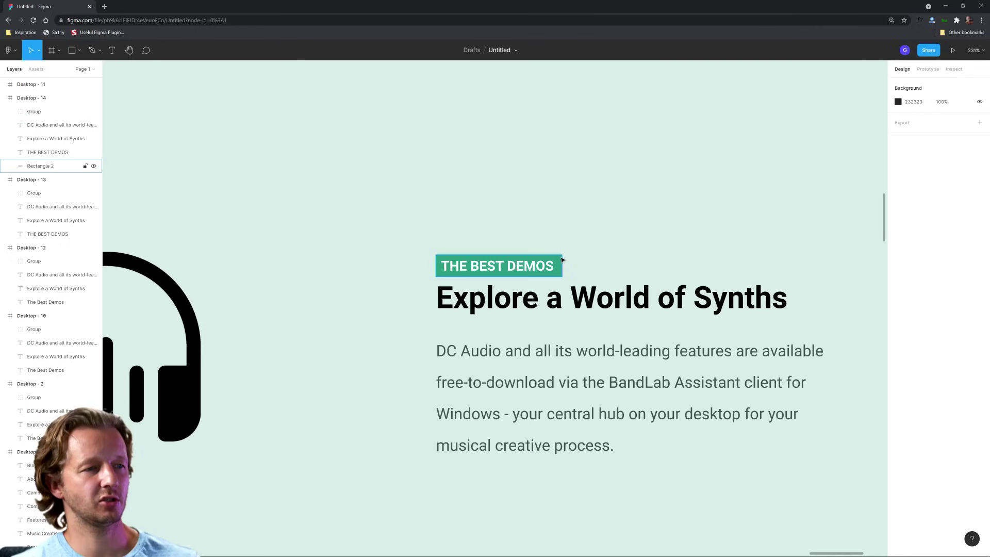
pyautogui.click(561, 259)
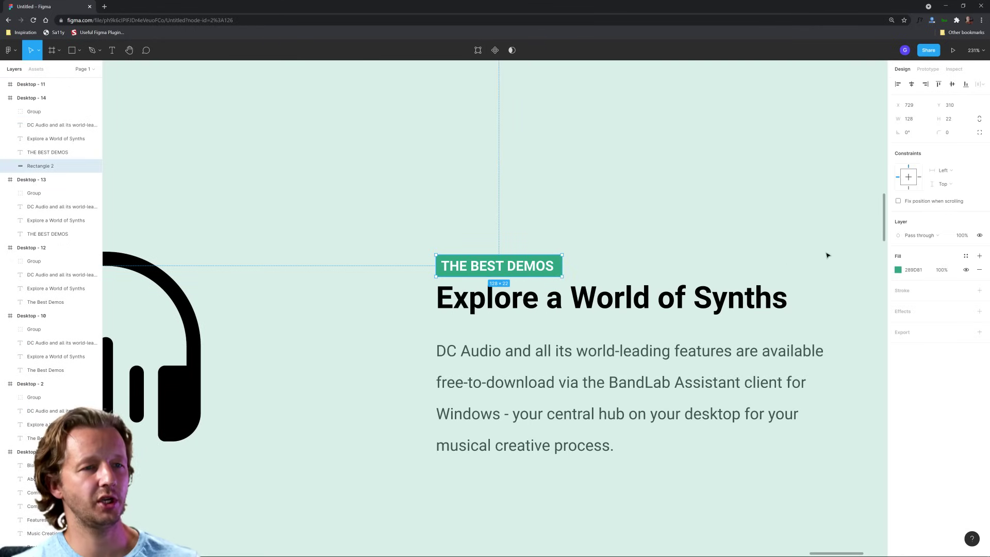
pyautogui.click(629, 210)
pyautogui.scroll(-10, 645, 277)
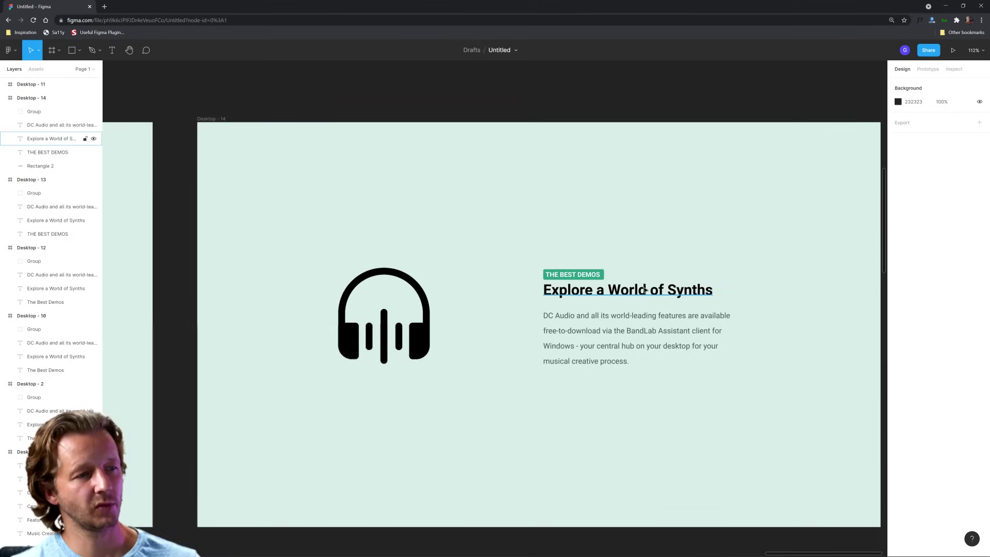
# - Duplicate the frame Desktop - 14 and place the copy beside it on the same row
pyautogui.hscroll(5, 312, 168)
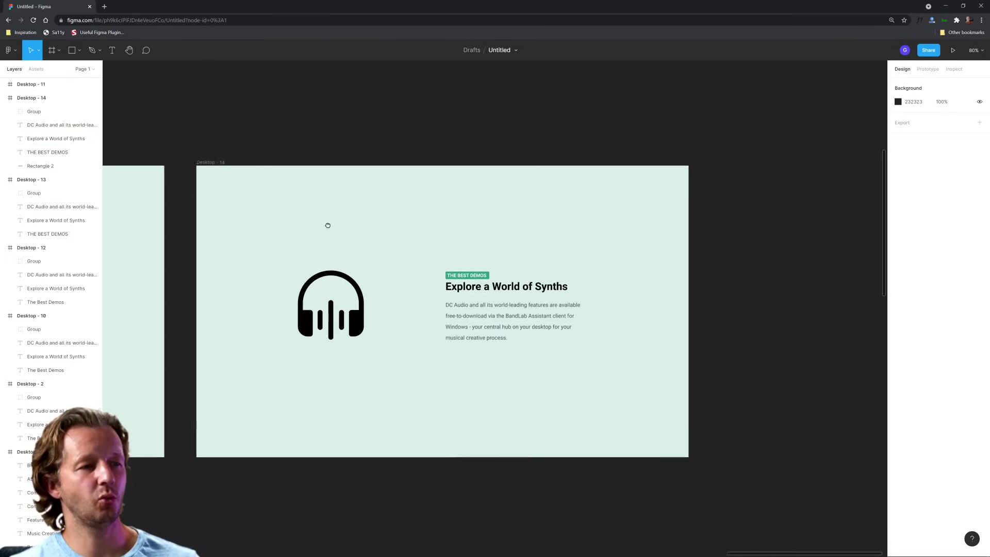
pyautogui.moveTo(201, 167); pyautogui.dragTo(733, 174)
pyautogui.hscroll(15, 296, 295)
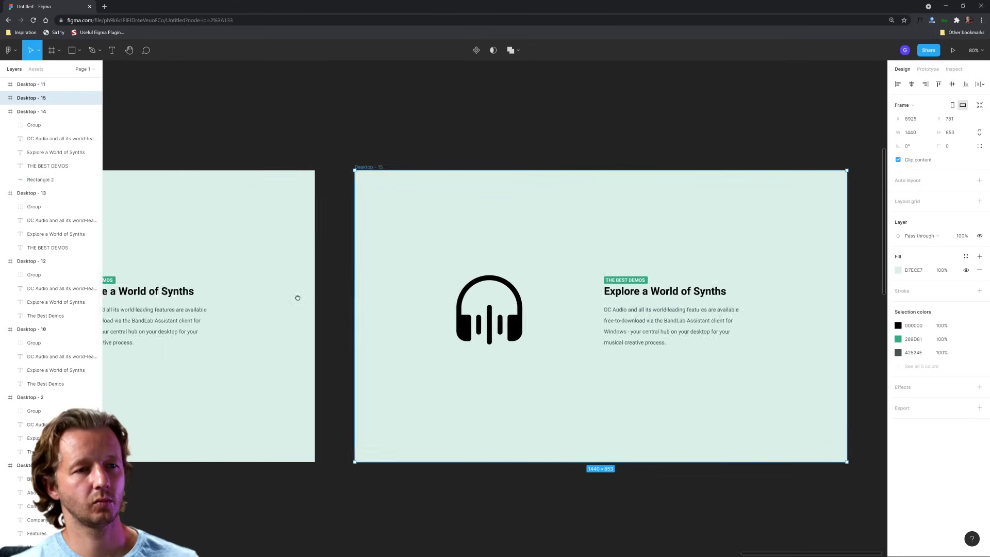
# - Lighten the fill of the rectangle behind THE BEST DEMOS in Desktop - 15 to a pale green
pyautogui.scroll(5, 463, 278)
pyautogui.scroll(3, 586, 313)
pyautogui.click(588, 284)
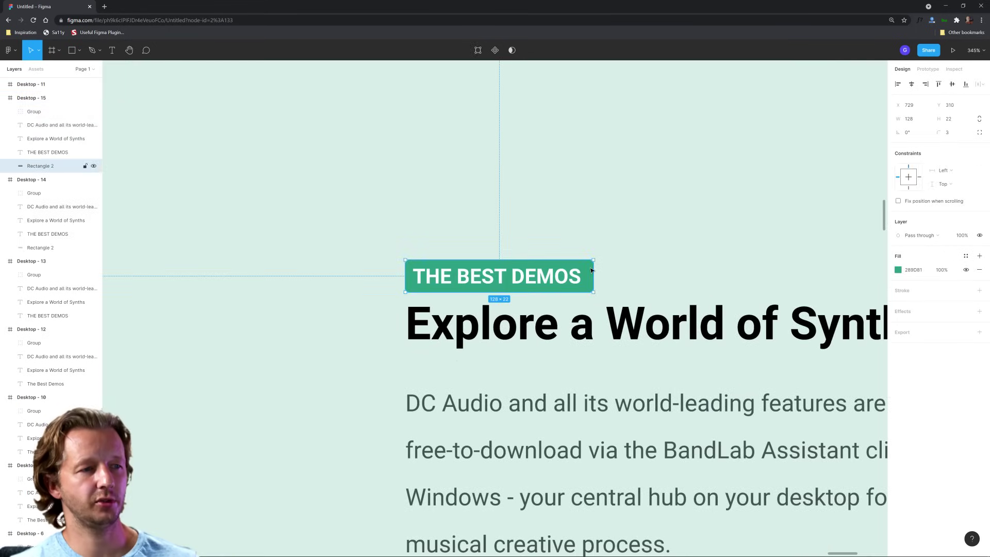
pyautogui.click(897, 271)
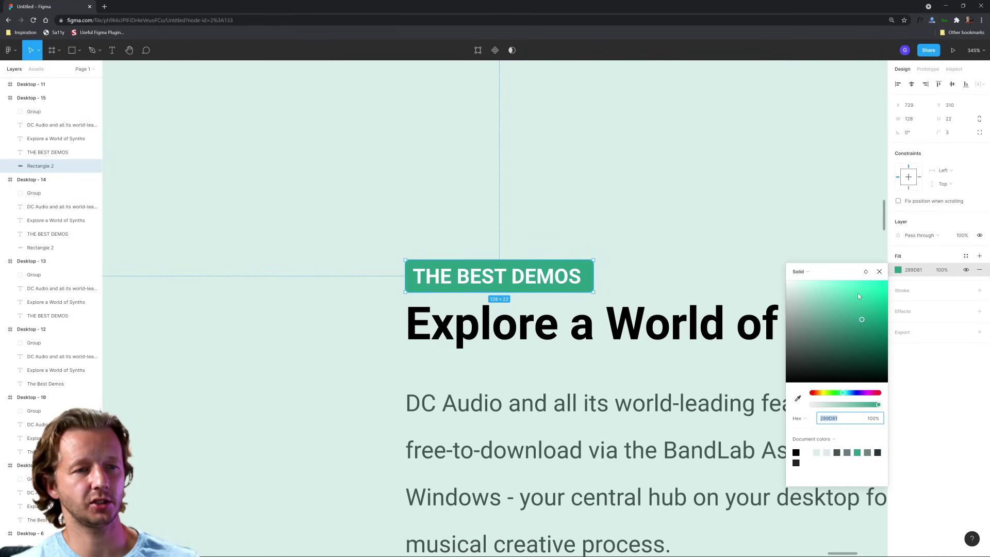
pyautogui.moveTo(803, 307); pyautogui.dragTo(810, 298)
pyautogui.click(597, 230)
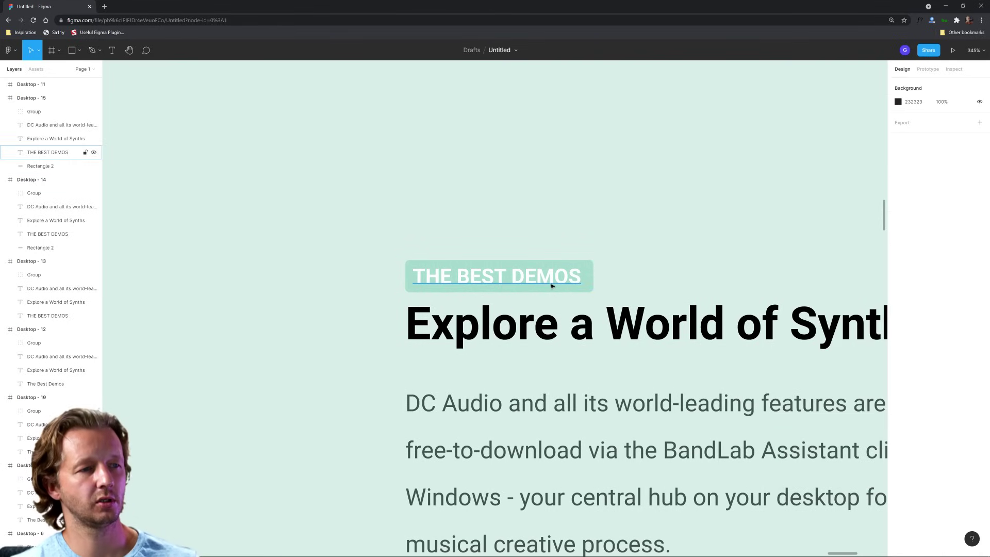
# - Set the fill of THE BEST DEMOS text in Desktop - 15 to black (000000)
pyautogui.click(550, 285)
pyautogui.click(899, 363)
pyautogui.moveTo(820, 413); pyautogui.dragTo(734, 487)
pyautogui.click(607, 222)
pyautogui.scroll(-2, 648, 435)
pyautogui.scroll(-4, 649, 436)
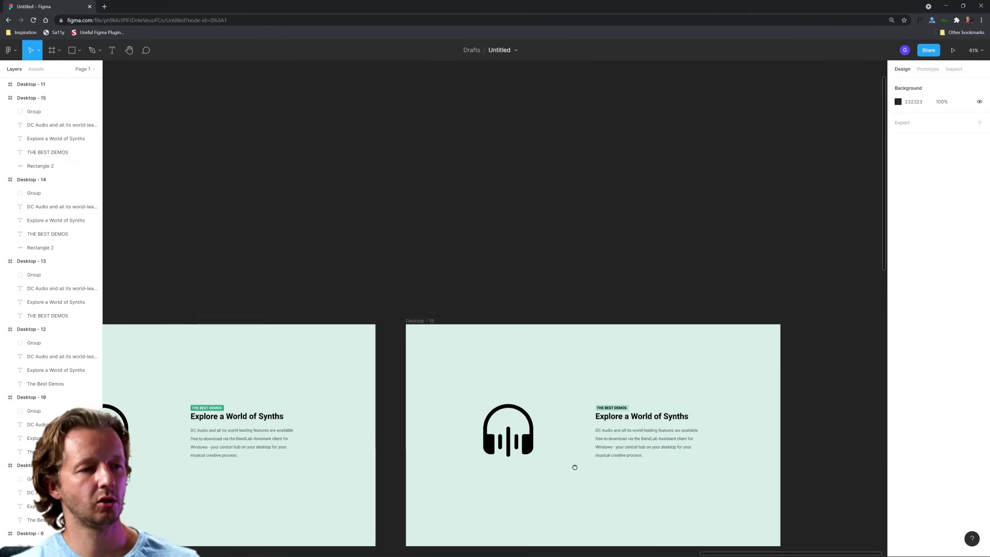
pyautogui.scroll(-2, 627, 342)
pyautogui.scroll(4, 619, 290)
# - Recolour THE BEST DEMOS text in Desktop - 15 to a dark green (374D47), starting from the sampled background colour
pyautogui.click(619, 281)
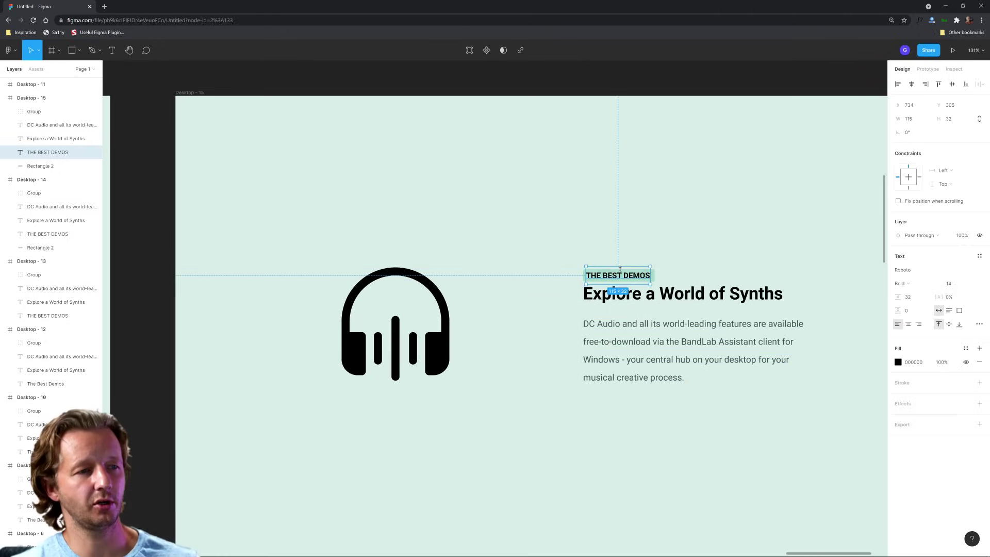
pyautogui.click(898, 363)
pyautogui.click(798, 461)
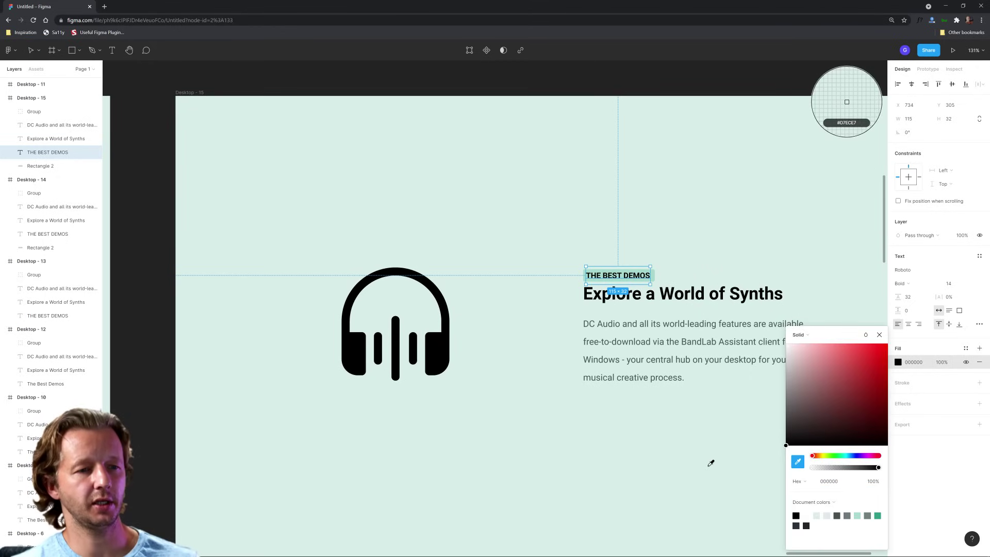
pyautogui.click(804, 443)
pyautogui.click(817, 412)
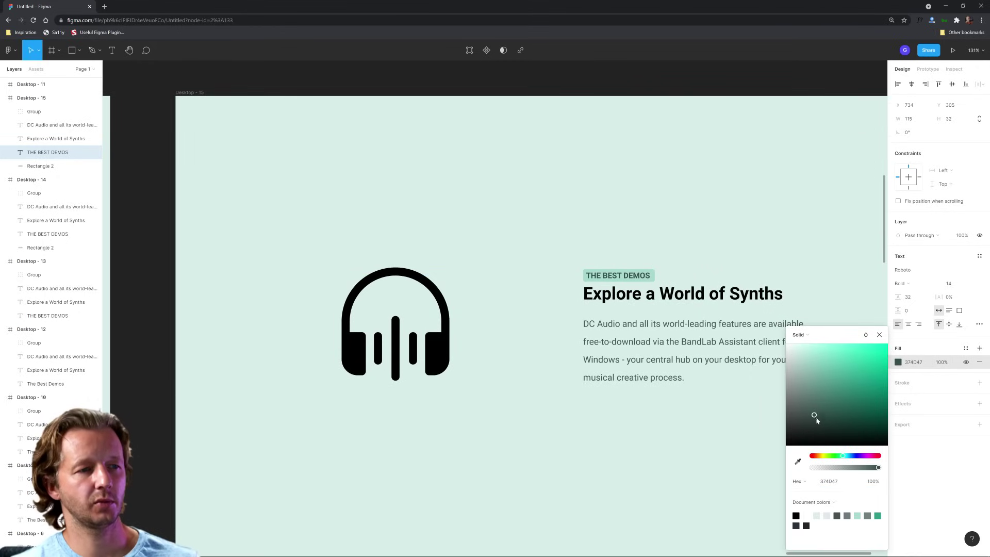
pyautogui.click(652, 457)
# - Compare the finished Desktop - 15 section with the unstyled version in Desktop - 2 at the start of the row
pyautogui.scroll(-4, 595, 444)
pyautogui.moveTo(542, 454); pyautogui.dragTo(427, 400)
pyautogui.scroll(4, 509, 380)
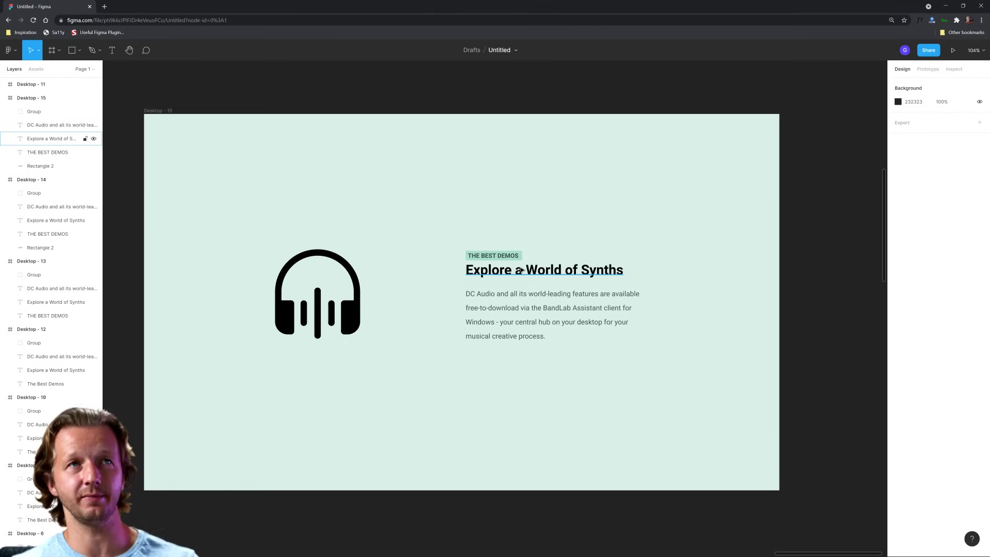
pyautogui.scroll(-5, 401, 334)
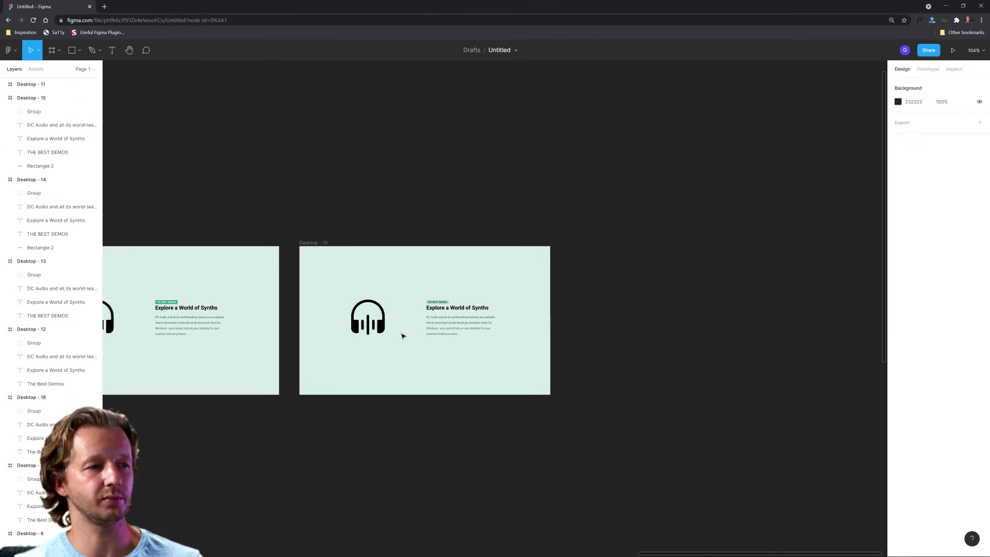
pyautogui.moveTo(419, 391); pyautogui.dragTo(732, 363)
pyautogui.moveTo(198, 363); pyautogui.dragTo(722, 362)
pyautogui.moveTo(314, 331); pyautogui.dragTo(487, 330)
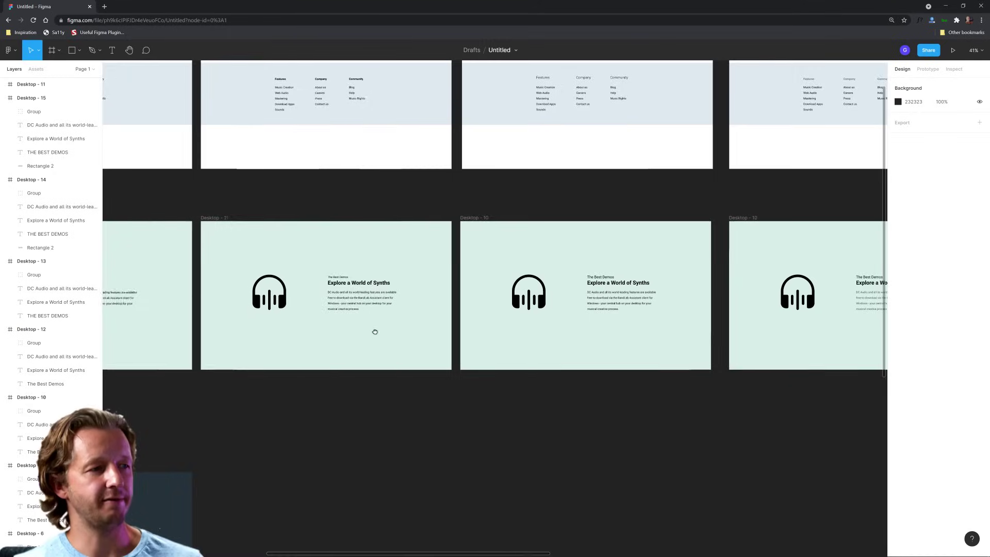
pyautogui.scroll(5, 458, 338)
pyautogui.scroll(-5, 484, 315)
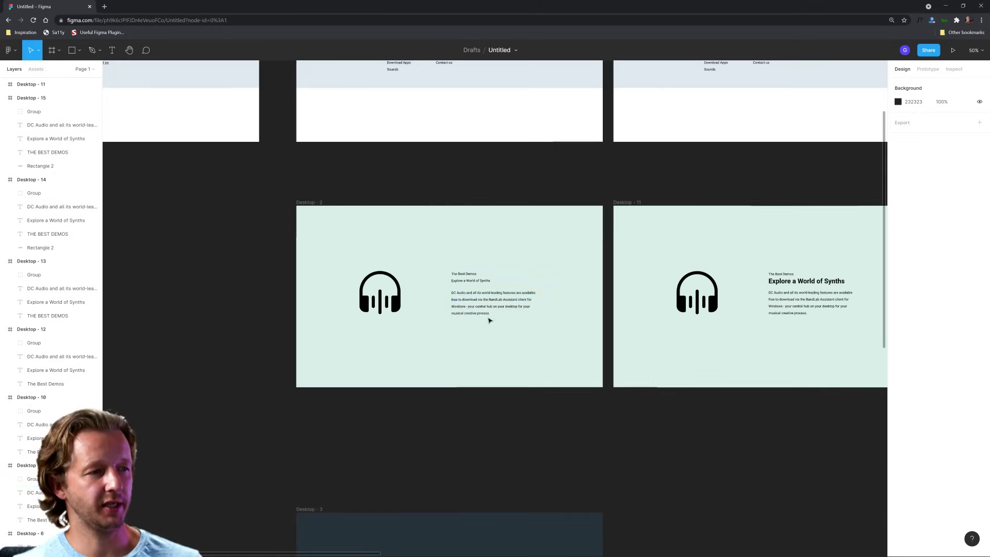
pyautogui.scroll(6, 484, 327)
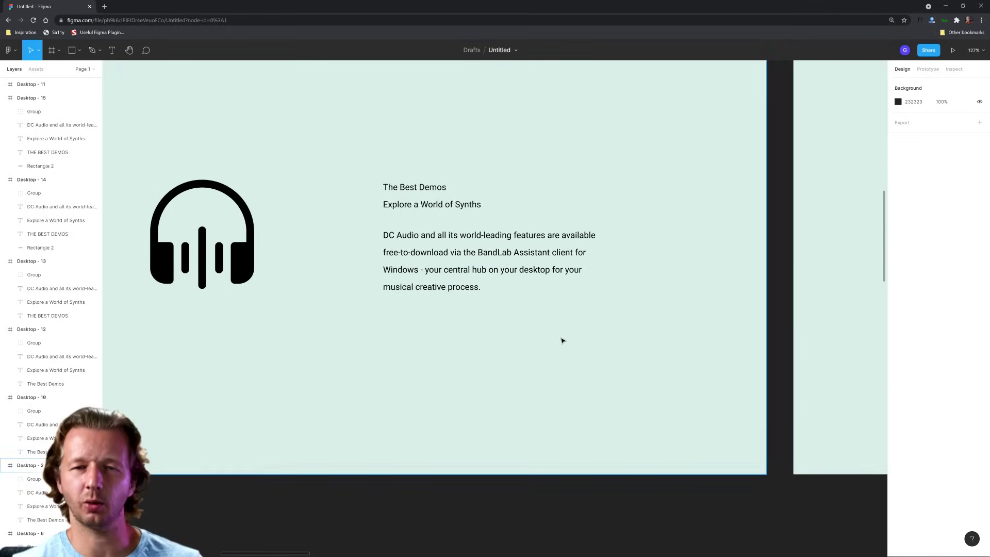
# - Review the successive hierarchy variations along the row, from Desktop - 11 through the badge version in Desktop - 14
pyautogui.scroll(-3, 562, 340)
pyautogui.moveTo(530, 379); pyautogui.dragTo(253, 384)
pyautogui.moveTo(571, 392); pyautogui.dragTo(180, 400)
pyautogui.moveTo(722, 372); pyautogui.dragTo(352, 375)
pyautogui.hscroll(10, 352, 375)
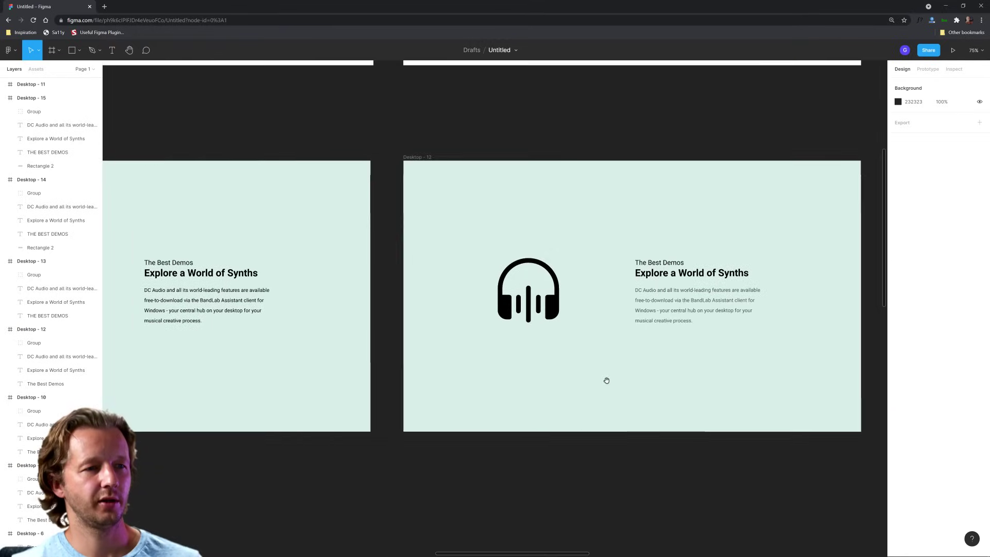
pyautogui.hscroll(-10, 425, 382)
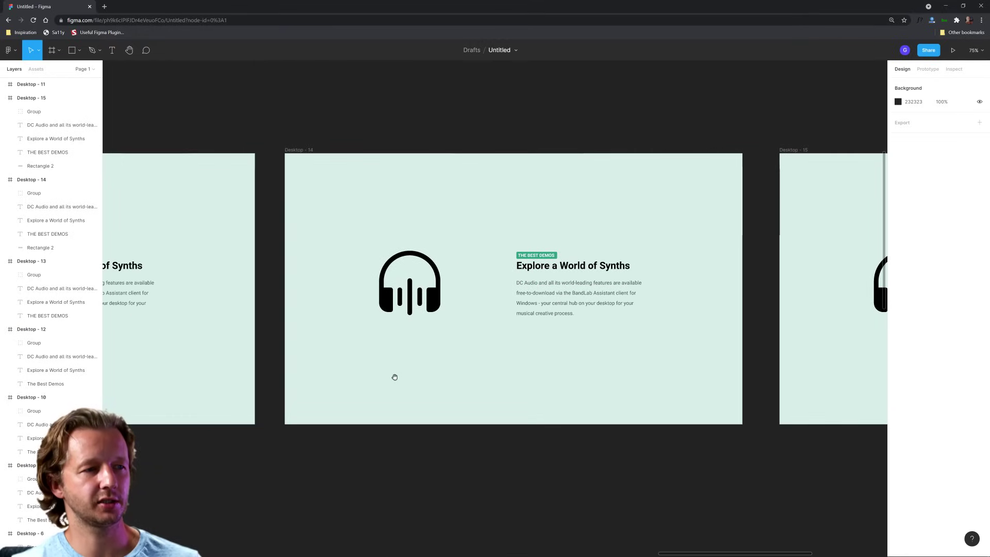
pyautogui.hscroll(-10, 783, 382)
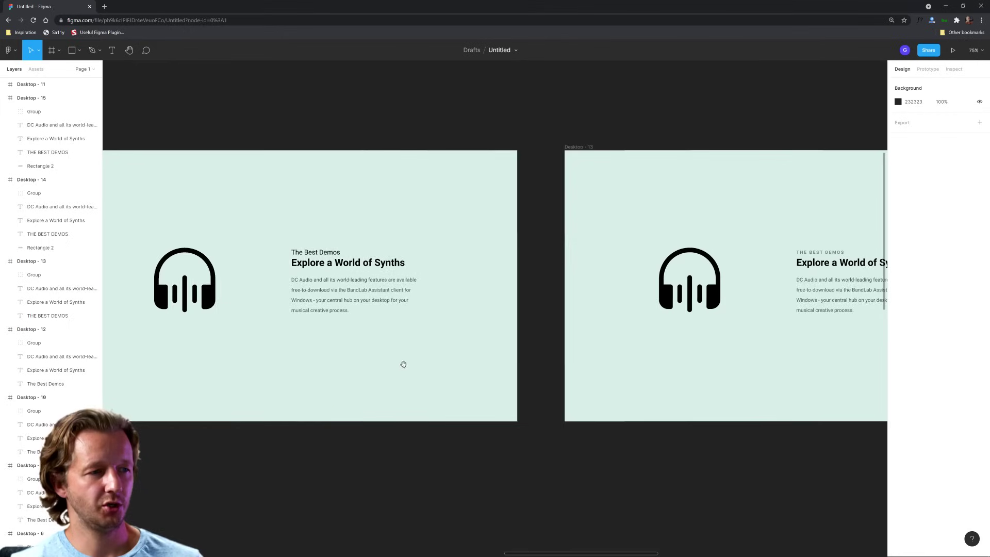
pyautogui.moveTo(470, 233); pyautogui.dragTo(666, 371)
pyautogui.click(480, 359)
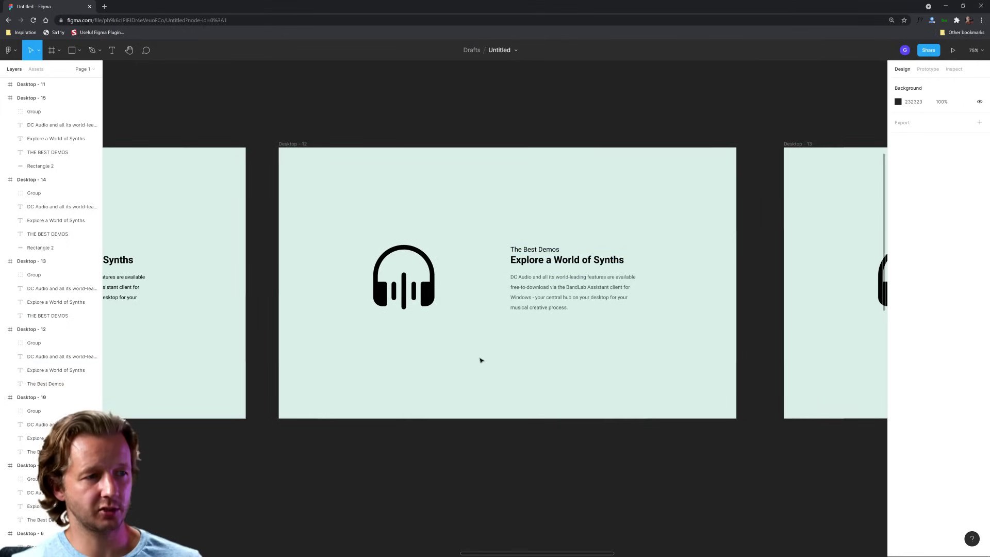
# - Examine the unstyled three-column section in Desktop - 3, checking its top heading, column headings and description text
pyautogui.moveTo(134, 361); pyautogui.dragTo(468, 352)
pyautogui.moveTo(299, 212); pyautogui.dragTo(485, 332)
pyautogui.click(473, 372)
pyautogui.scroll(-10, 473, 372)
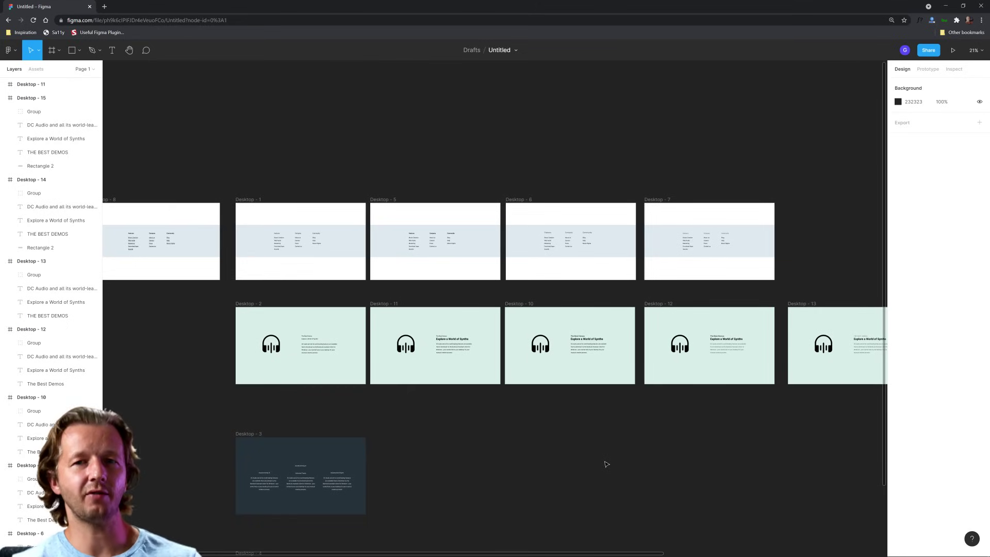
pyautogui.hscroll(-5, 489, 443)
pyautogui.scroll(10, 488, 459)
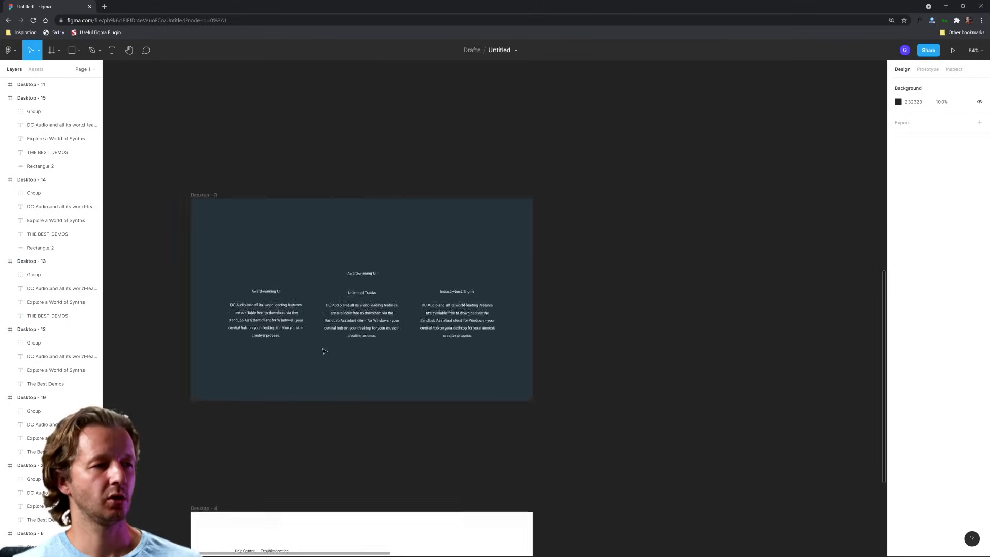
pyautogui.moveTo(437, 358); pyautogui.dragTo(430, 366)
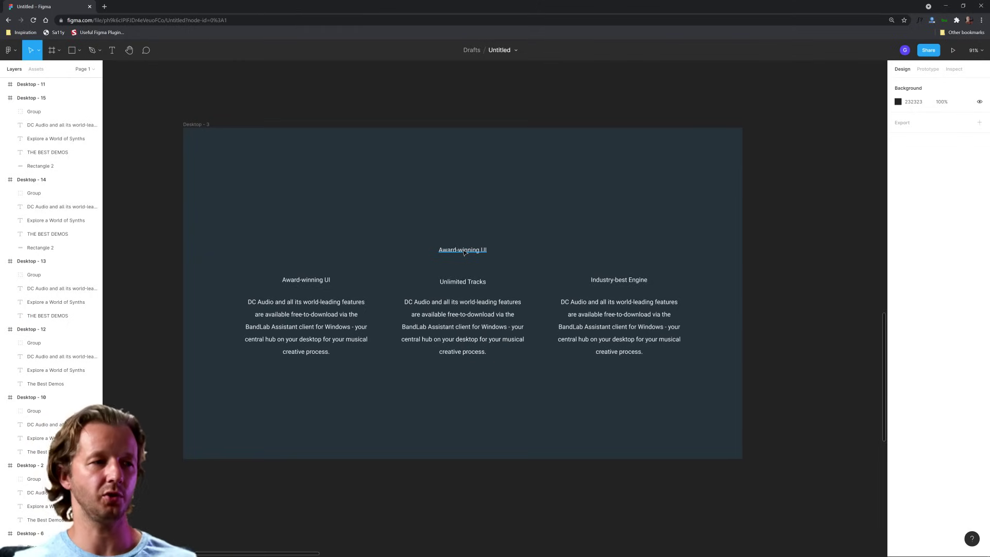
pyautogui.click(300, 285)
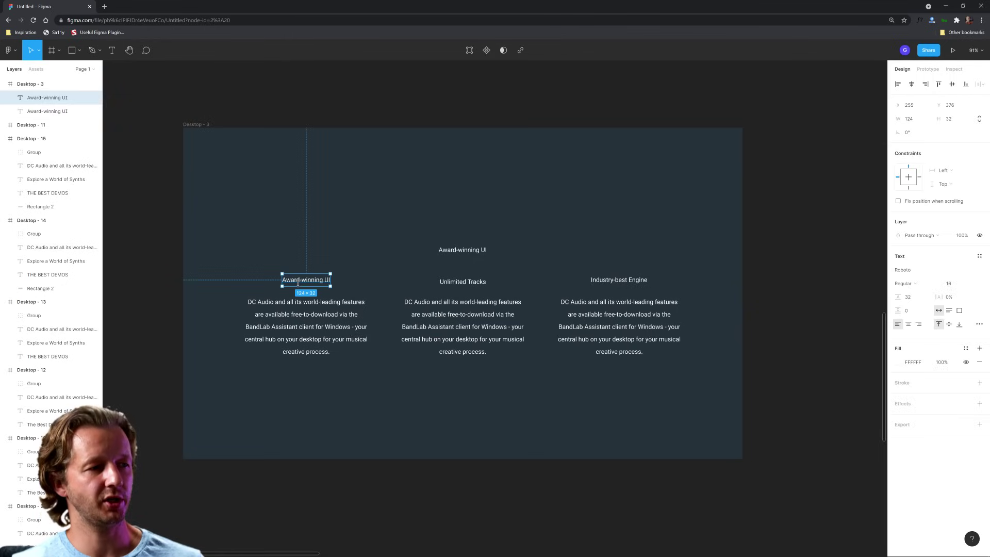
pyautogui.click(309, 328)
pyautogui.click(467, 252)
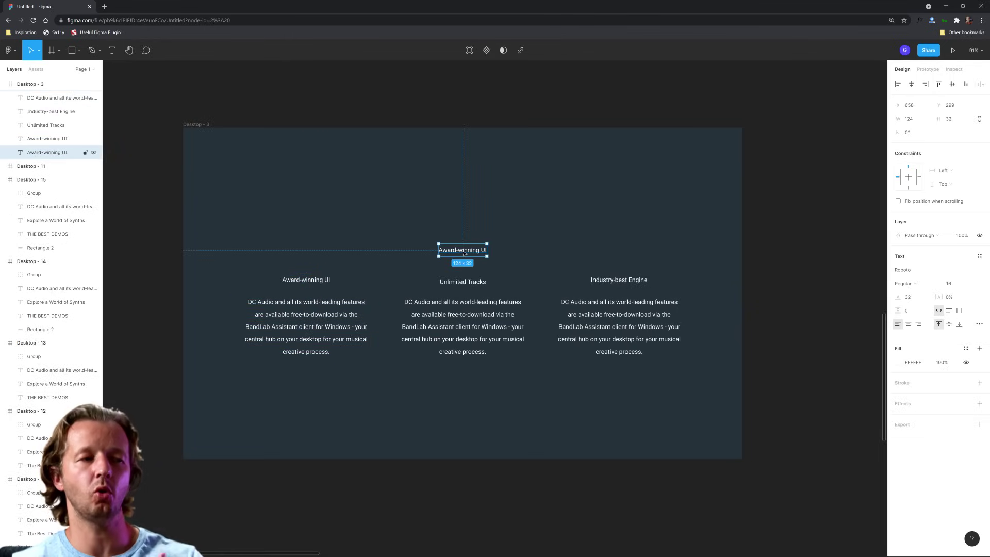
pyautogui.click(366, 212)
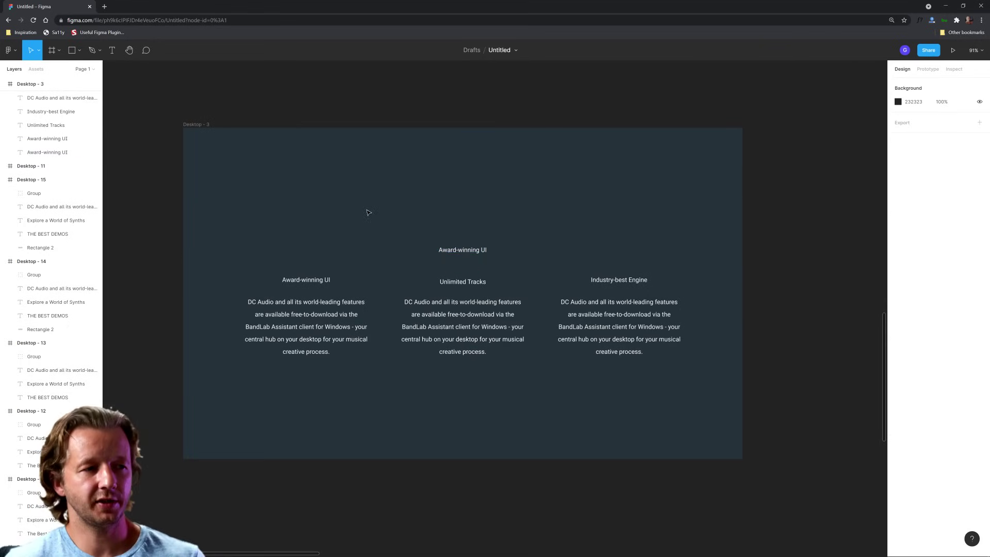
# - Duplicate the Desktop - 3 frame and place the copy beside the original
pyautogui.moveTo(194, 127); pyautogui.dragTo(785, 127)
pyautogui.hotkey('shift', '2')
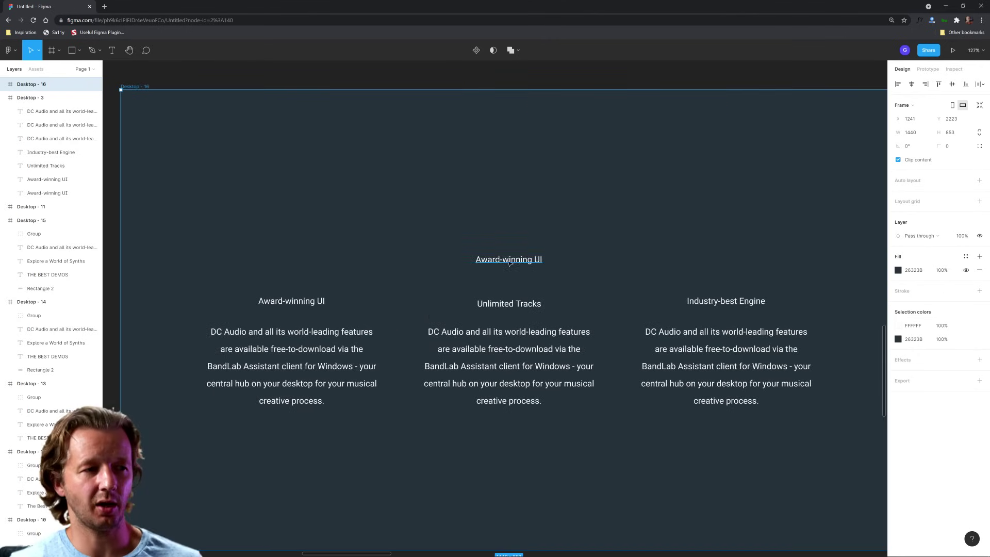
# - Set the top Award-winning UI heading in Desktop - 16 to size 40 and move it up, centred above the columns
pyautogui.click(509, 264)
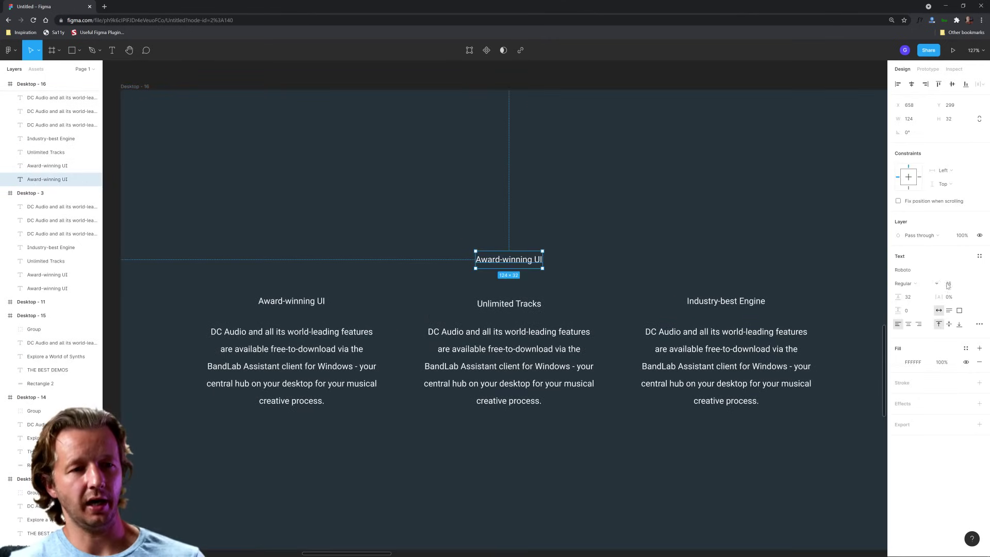
pyautogui.click(954, 286)
pyautogui.press('Up')
pyautogui.press('Up')
pyautogui.press('Up')
pyautogui.press('Up')
pyautogui.press('Up')
pyautogui.press('Up')
pyautogui.press('Up')
pyautogui.press('Up')
pyautogui.press('Up')
pyautogui.press('Up')
pyautogui.press('Up')
pyautogui.press('Up')
pyautogui.press('Up')
pyautogui.press('Up')
pyautogui.press('Up')
pyautogui.press('Up')
pyautogui.press('Up')
pyautogui.press('Up')
pyautogui.press('Up')
pyautogui.press('Up')
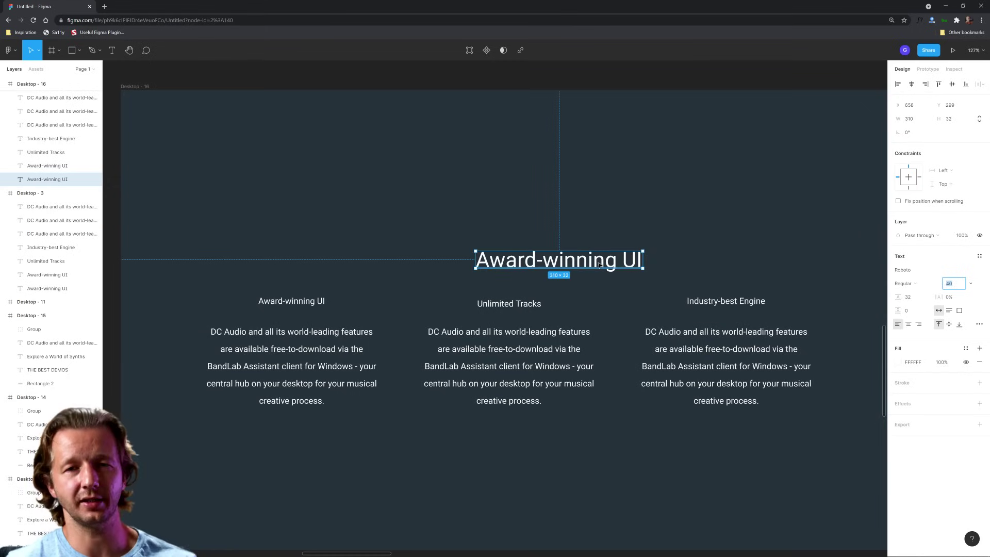
pyautogui.moveTo(598, 264); pyautogui.dragTo(548, 178)
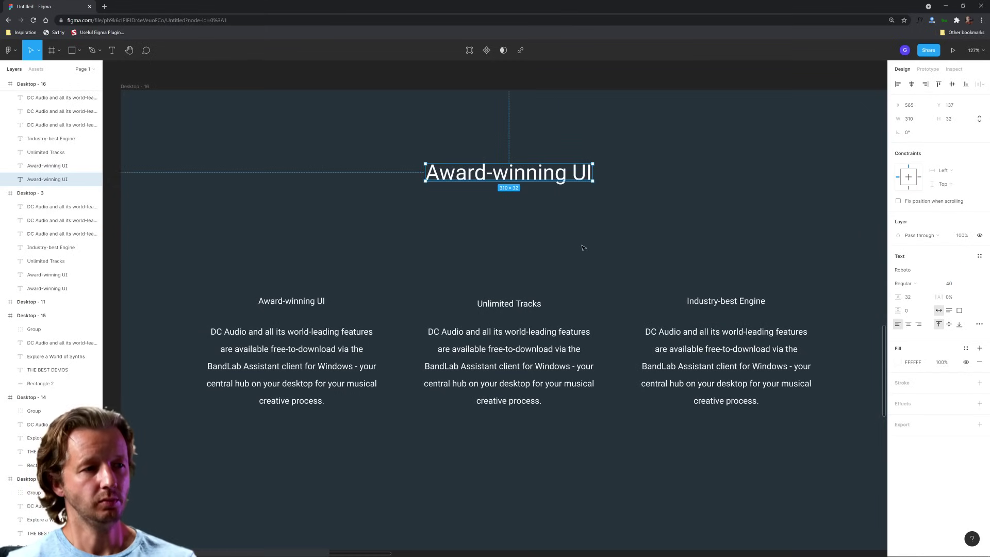
# - Set the three column headings in Desktop - 16 (Award-winning UI, Unlimited Tracks, Industry-best Engine) to size 20 and Bold
pyautogui.click(509, 303)
pyautogui.keyDown('shift'); pyautogui.click(725, 301); pyautogui.keyUp('shift')
pyautogui.keyDown('shift'); pyautogui.click(293, 304); pyautogui.keyUp('shift')
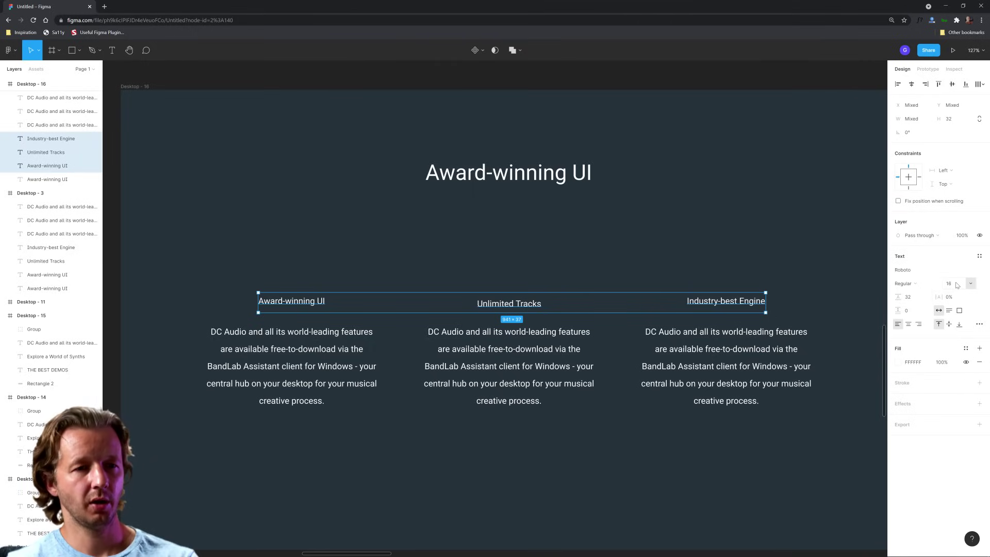
pyautogui.click(954, 285)
pyautogui.press('Up')
pyautogui.press('Up')
pyautogui.press('Up')
pyautogui.press('Up')
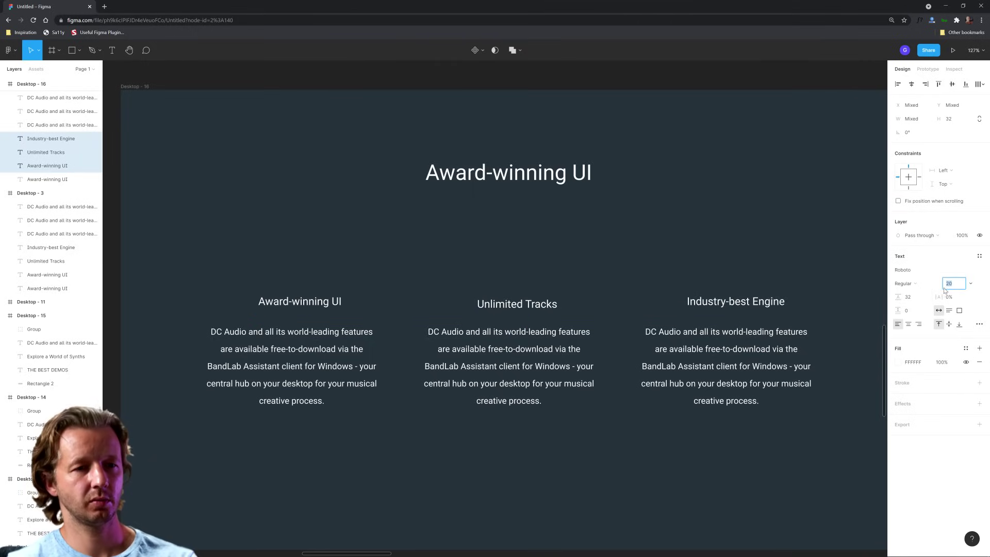
pyautogui.click(917, 288)
pyautogui.click(927, 302)
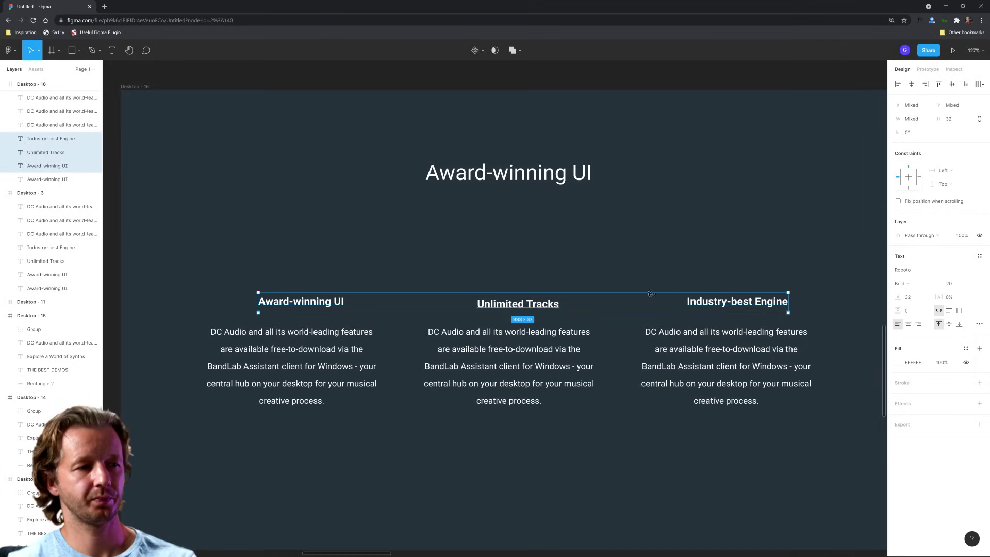
pyautogui.press('Escape')
# - Centre each of the three column headings above its own description paragraph
pyautogui.moveTo(312, 307); pyautogui.dragTo(302, 308)
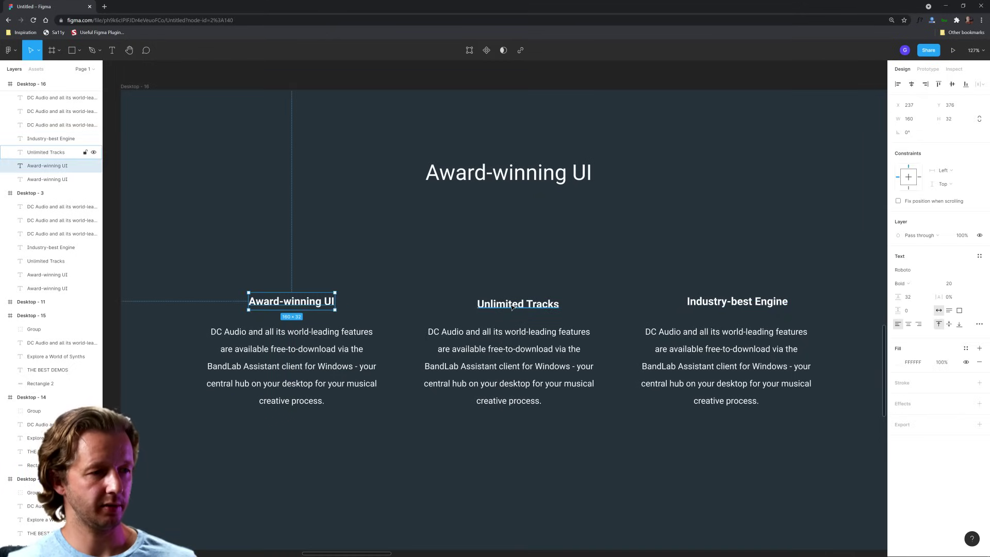
pyautogui.moveTo(514, 308); pyautogui.dragTo(506, 309)
pyautogui.moveTo(737, 302); pyautogui.dragTo(726, 302)
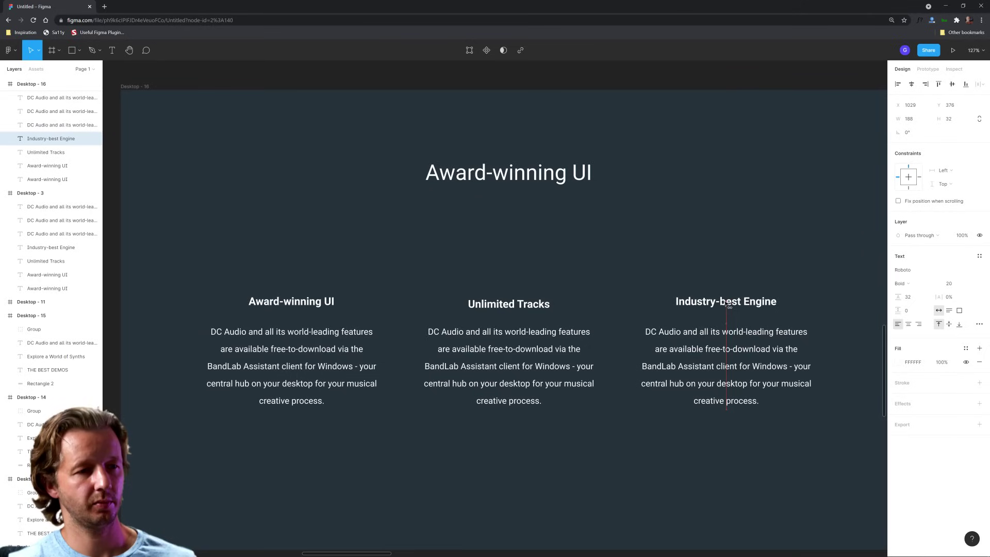
pyautogui.press('Escape')
# - Set the main Award-winning UI heading to Bold and bring it down closer to the columns, centred above them
pyautogui.scroll(-5, 571, 326)
pyautogui.moveTo(519, 246); pyautogui.dragTo(519, 279)
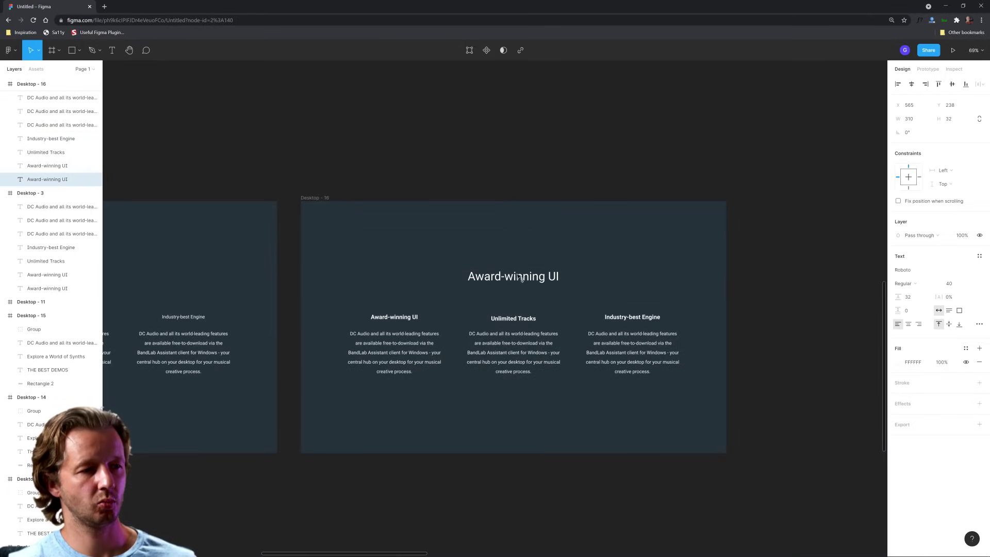
pyautogui.click(931, 284)
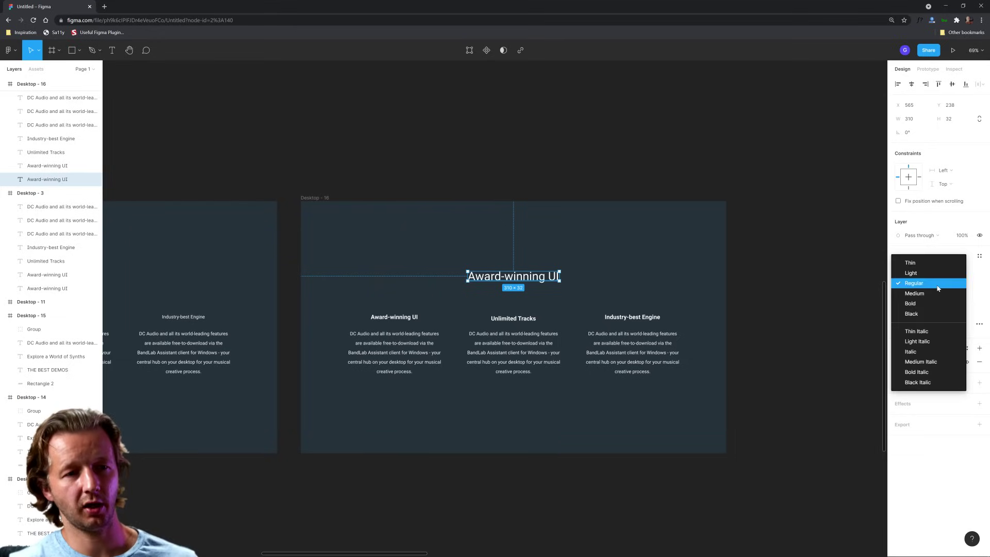
pyautogui.click(927, 302)
pyautogui.click(562, 211)
pyautogui.click(529, 282)
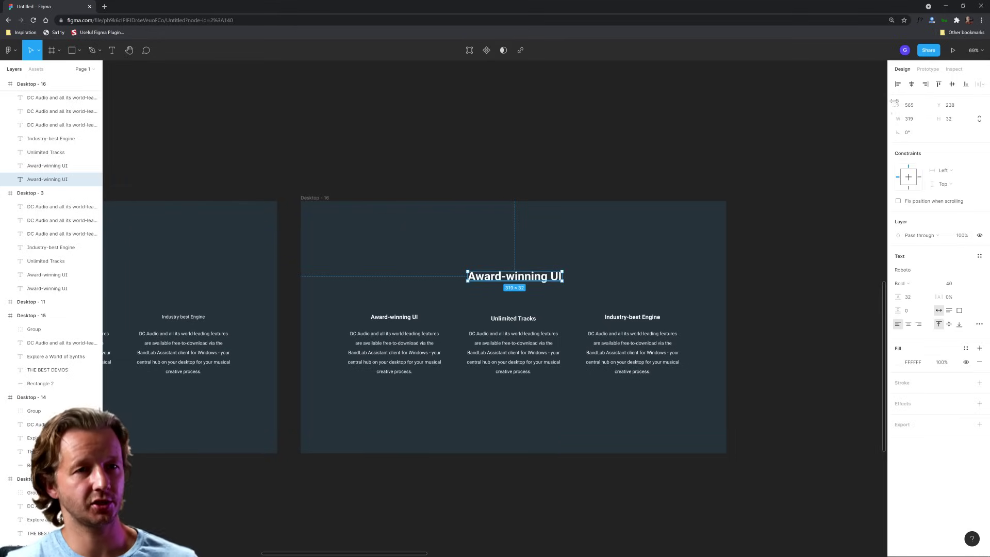
pyautogui.click(585, 285)
# - Compare the styled Desktop - 16 section with the unstyled Desktop - 3 and examine its three description paragraphs
pyautogui.scroll(-3, 499, 394)
pyautogui.hscroll(-5, 499, 396)
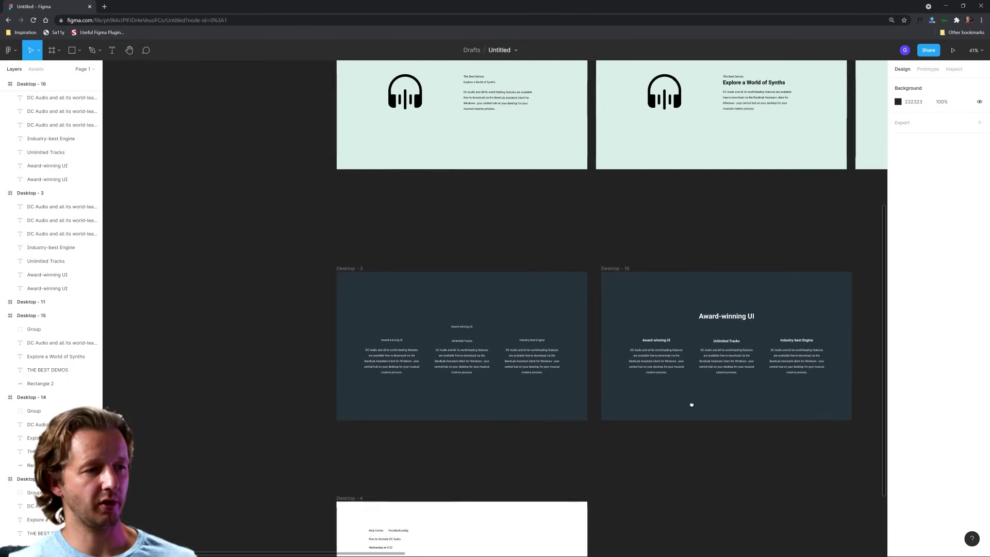
pyautogui.scroll(5, 498, 396)
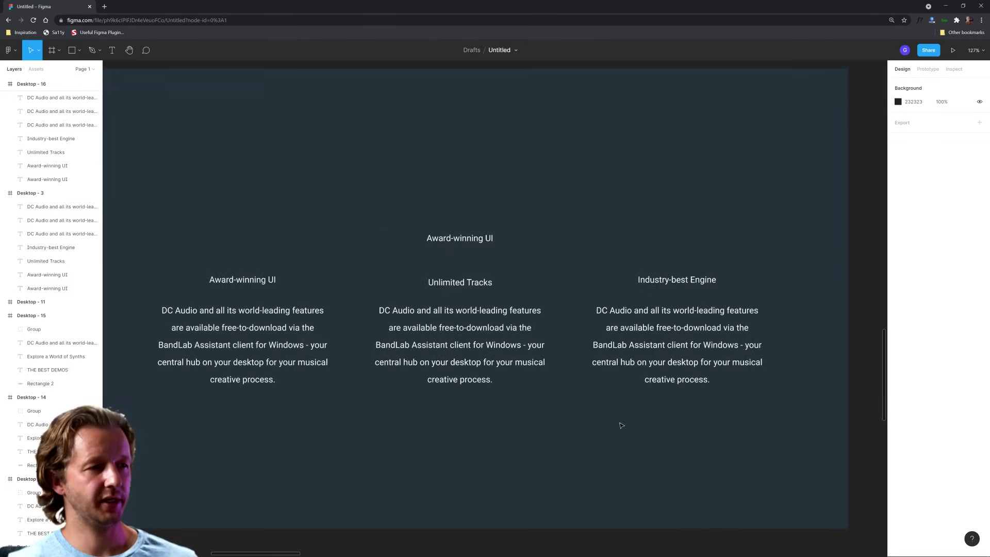
pyautogui.hscroll(15, 590, 342)
pyautogui.moveTo(506, 349); pyautogui.dragTo(500, 359)
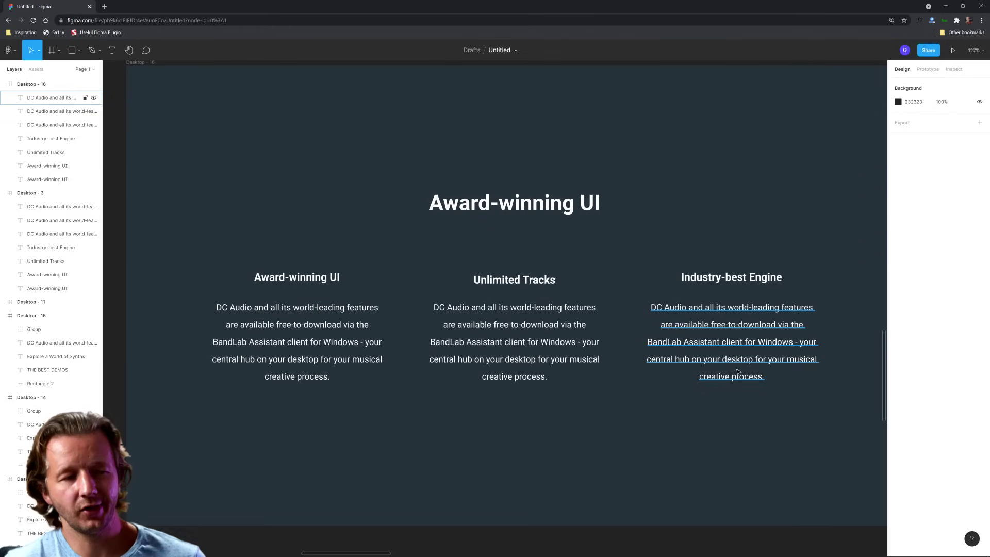
pyautogui.click(519, 355)
pyautogui.click(297, 343)
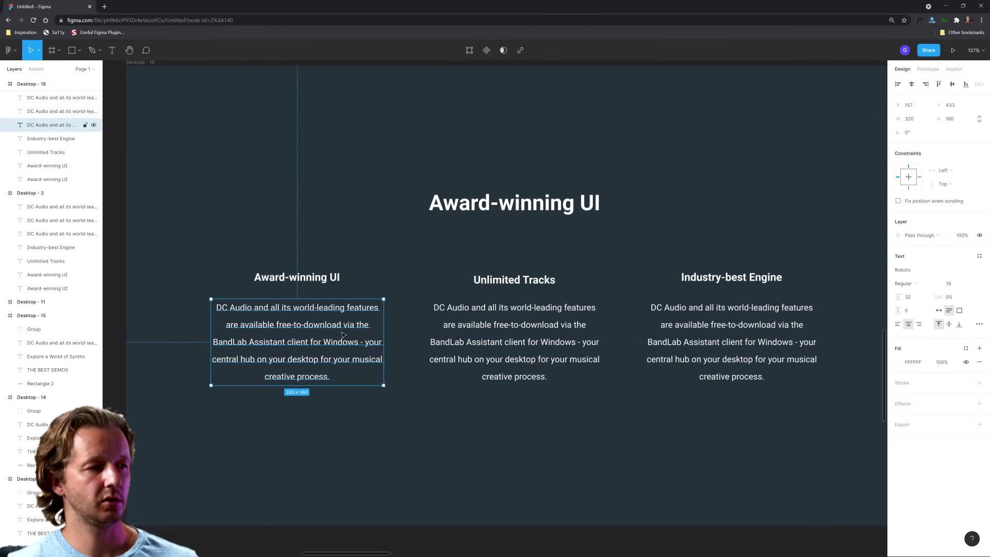
pyautogui.keyDown('shift'); pyautogui.click(515, 343); pyautogui.keyUp('shift')
pyautogui.keyDown('shift'); pyautogui.click(731, 350); pyautogui.keyUp('shift')
pyautogui.click(775, 246)
pyautogui.scroll(-4, 692, 253)
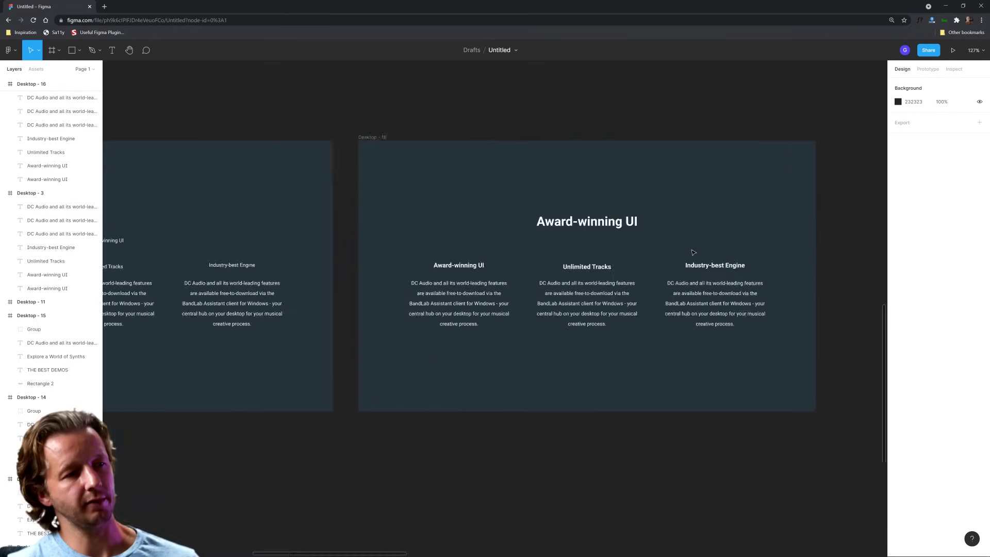
# - Recolour the three description paragraphs in Desktop - 16 to a light blue (9ABBD3), starting from the sampled background colour
pyautogui.scroll(4, 692, 258)
pyautogui.click(681, 301)
pyautogui.keyDown('shift'); pyautogui.click(555, 334); pyautogui.keyUp('shift')
pyautogui.keyDown('shift'); pyautogui.click(295, 332); pyautogui.keyUp('shift')
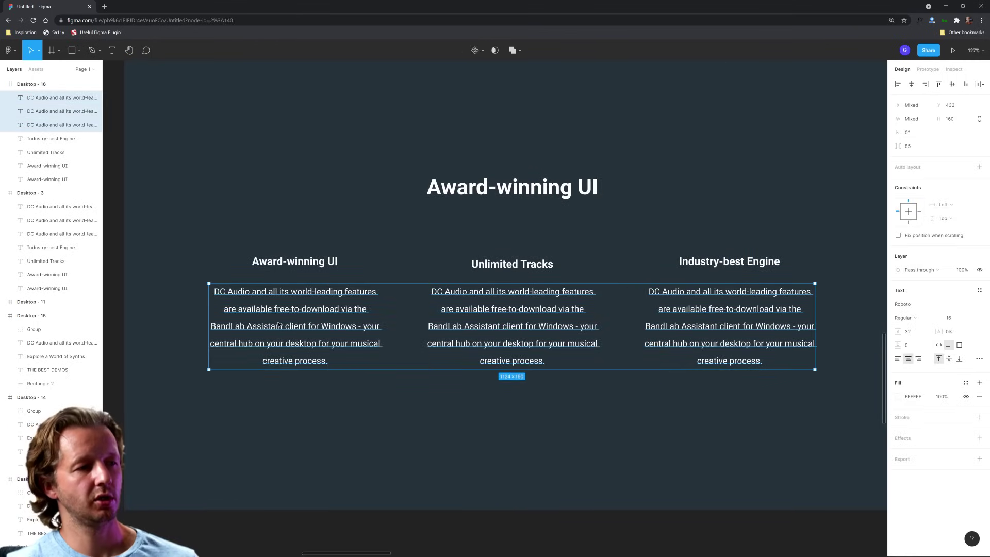
pyautogui.click(897, 362)
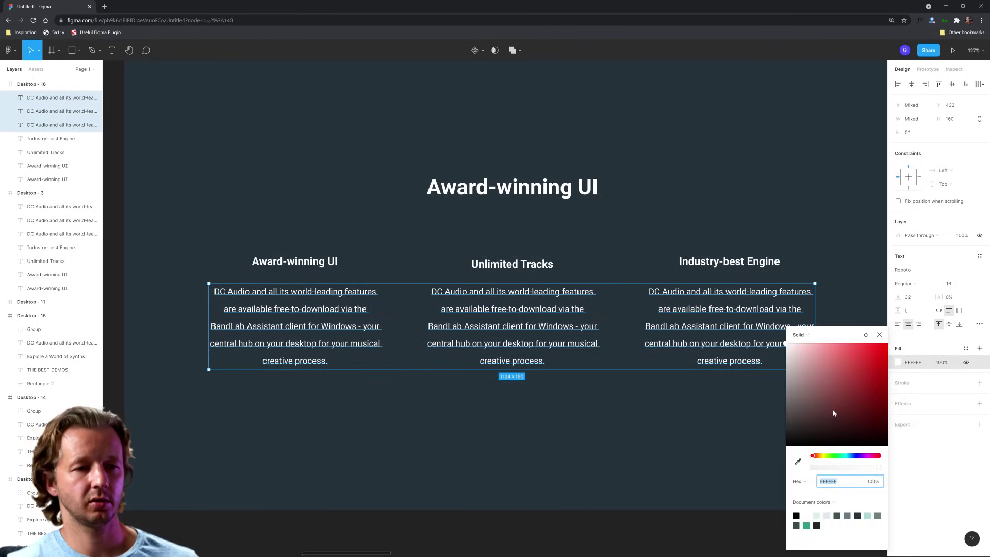
pyautogui.click(798, 462)
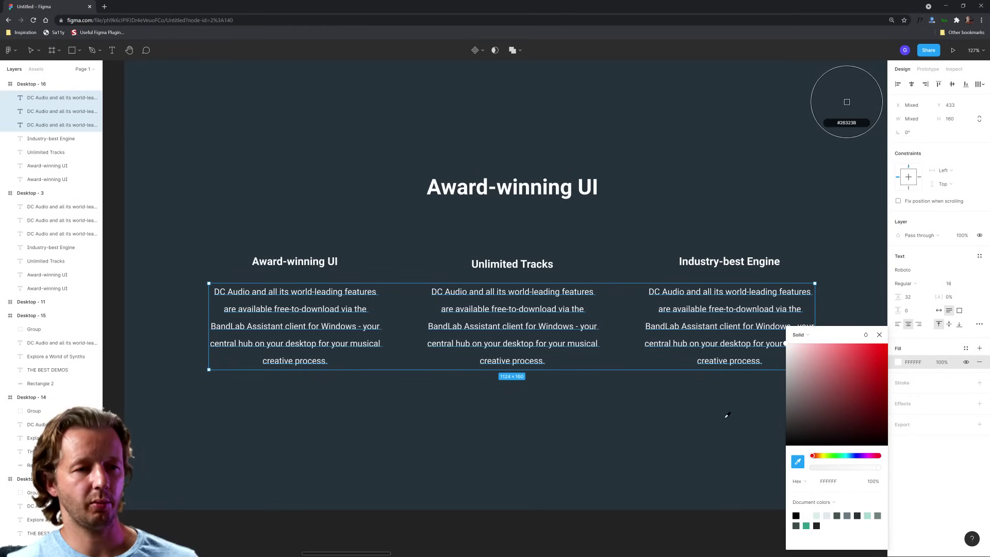
pyautogui.click(859, 420)
pyautogui.click(817, 361)
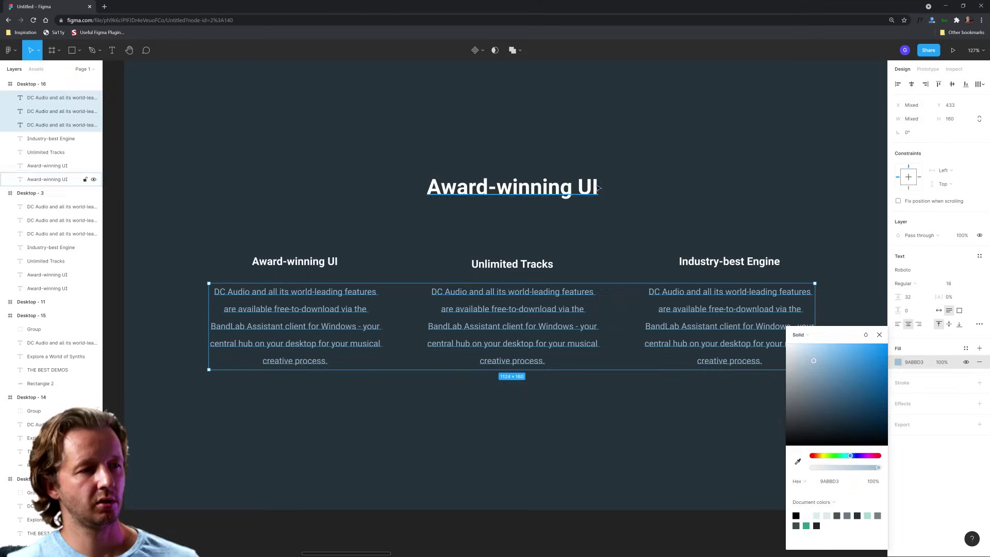
# - Raise the main heading to widen the gap above the columns and shift all Desktop - 16 text down within the frame
pyautogui.click(533, 192)
pyautogui.moveTo(534, 193); pyautogui.dragTo(534, 180)
pyautogui.click(607, 212)
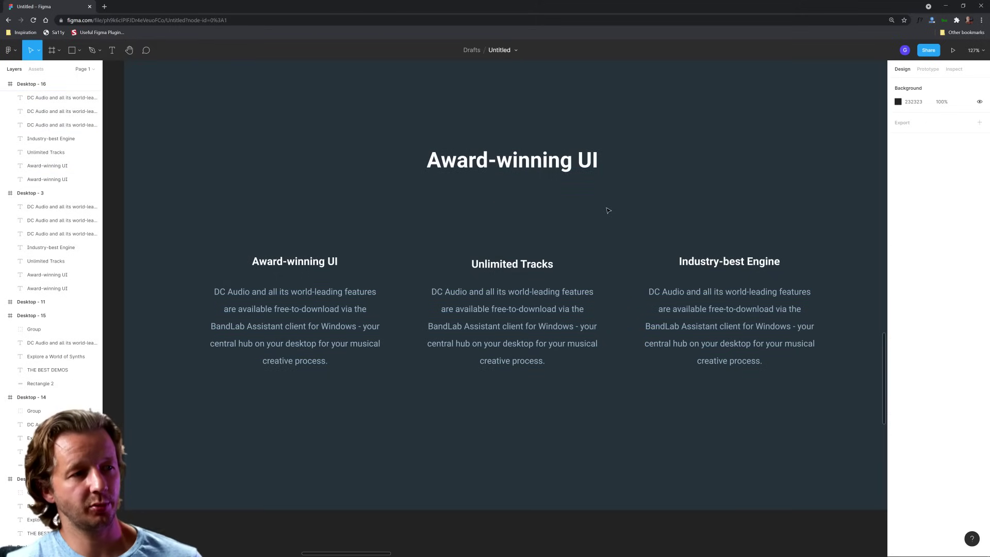
pyautogui.scroll(-5, 608, 212)
pyautogui.scroll(-3, 586, 240)
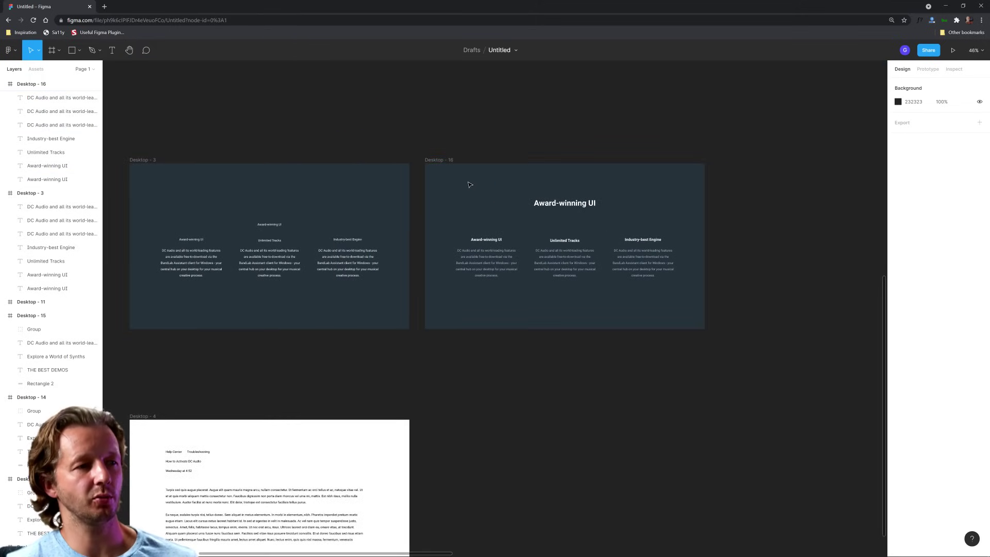
pyautogui.moveTo(468, 186); pyautogui.dragTo(654, 282)
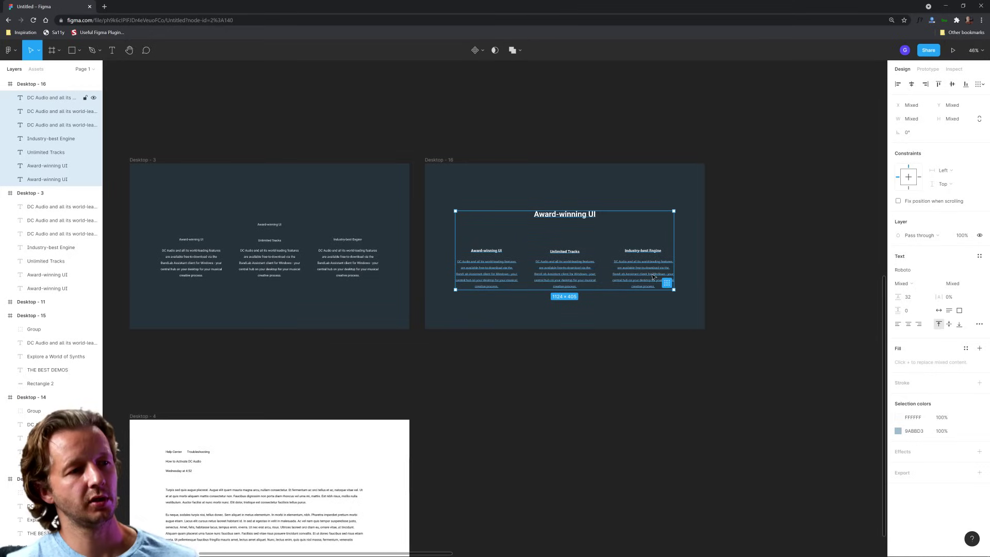
pyautogui.click(658, 312)
# - Examine the unstyled help article in Desktop - 4, including its breadcrumb, date and body text, and select the title How to Activate DC Audio
pyautogui.scroll(-3, 568, 309)
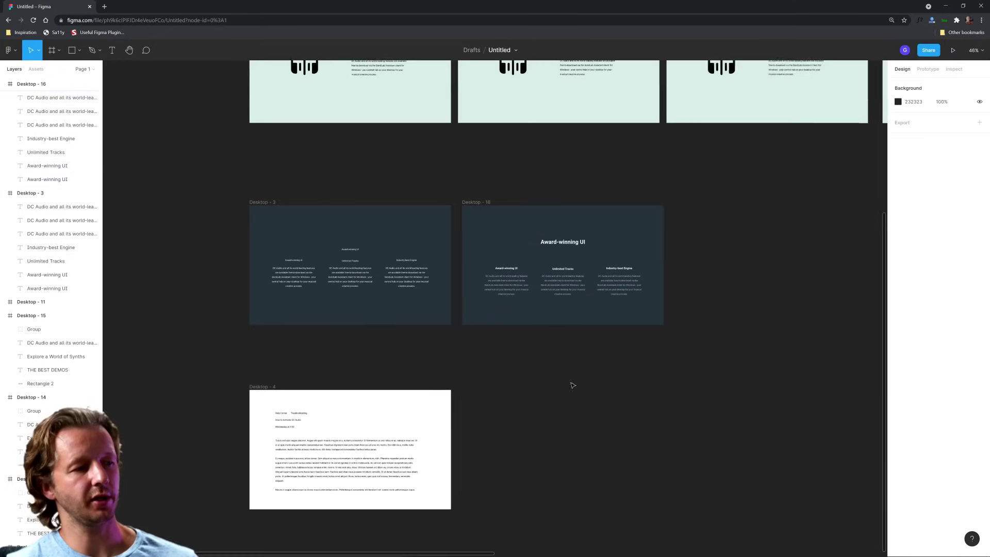
pyautogui.scroll(-3, 552, 250)
pyautogui.scroll(5, 249, 259)
pyautogui.scroll(5, 431, 254)
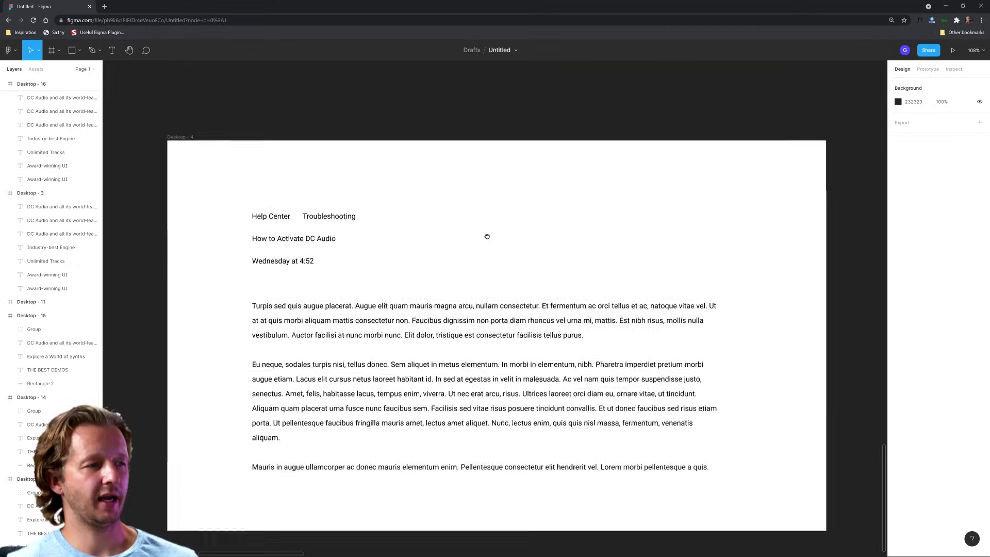
pyautogui.scroll(-1, 486, 234)
pyautogui.scroll(1, 486, 225)
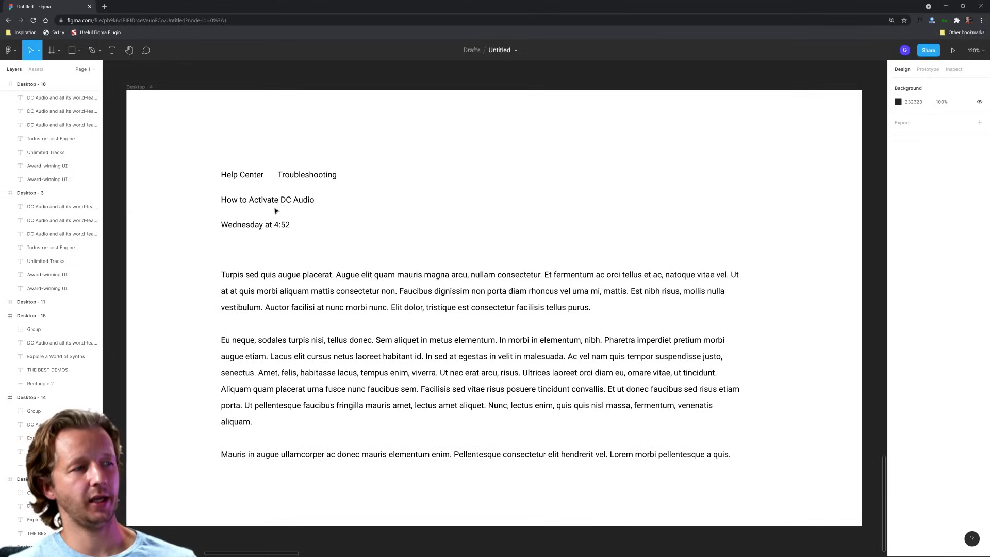
pyautogui.moveTo(183, 154); pyautogui.dragTo(773, 503)
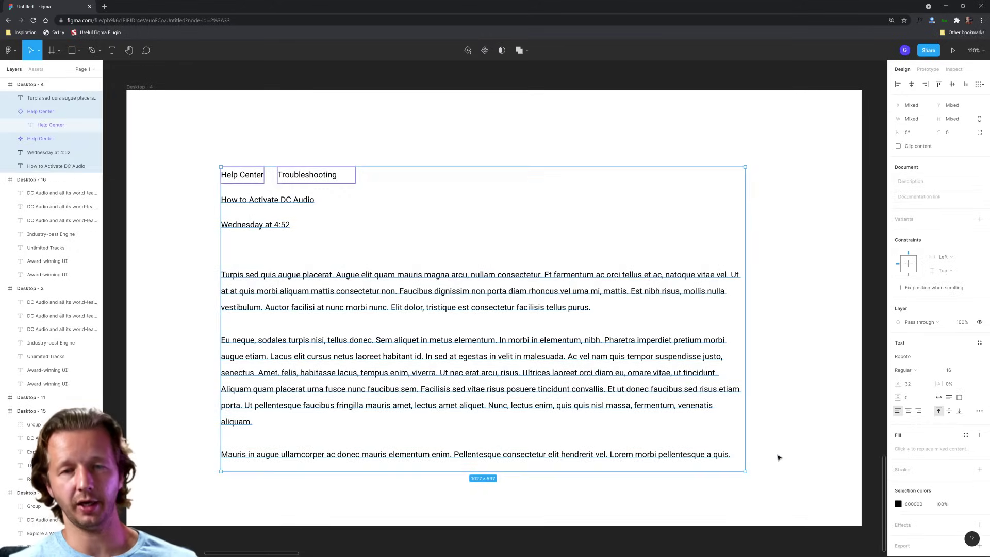
pyautogui.click(777, 457)
pyautogui.click(270, 201)
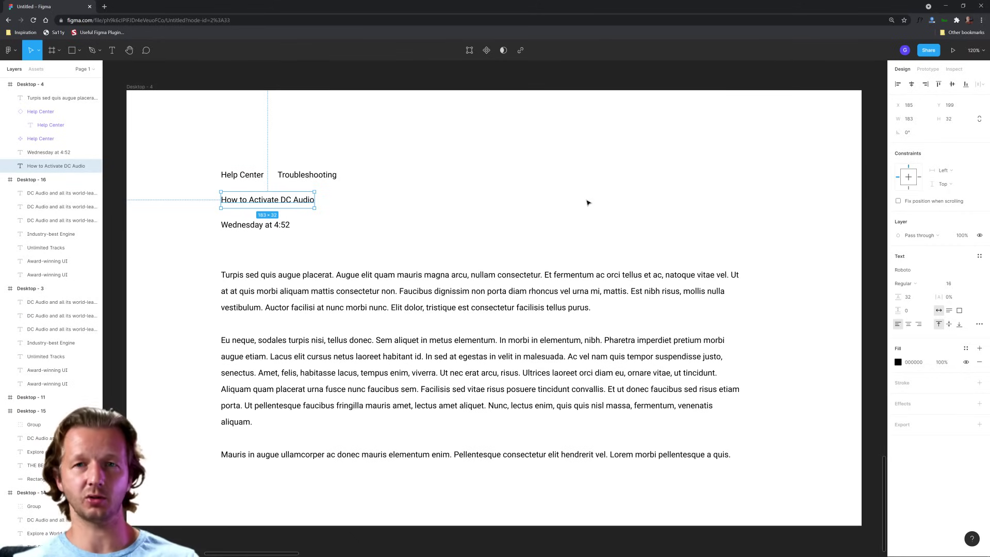
# - Enlarge the title How to Activate DC Audio in Desktop - 4 to font size 48
pyautogui.click(954, 283)
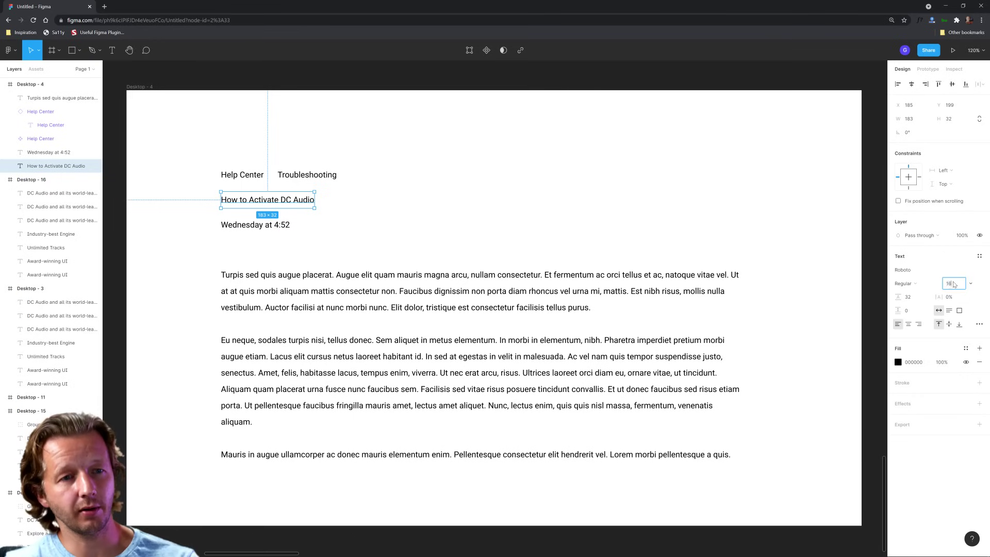
pyautogui.press('Up')
pyautogui.press('Up')
pyautogui.press('Up')
pyautogui.press('Up')
pyautogui.press('Up')
pyautogui.press('Up')
pyautogui.press('Up')
pyautogui.press('Up')
pyautogui.press('Up')
pyautogui.press('Up')
pyautogui.press('Up')
pyautogui.press('Up')
pyautogui.press('Up')
pyautogui.press('Up')
pyautogui.press('Up')
pyautogui.press('Up')
pyautogui.press('Up')
pyautogui.press('Up')
pyautogui.press('Up')
pyautogui.press('Up')
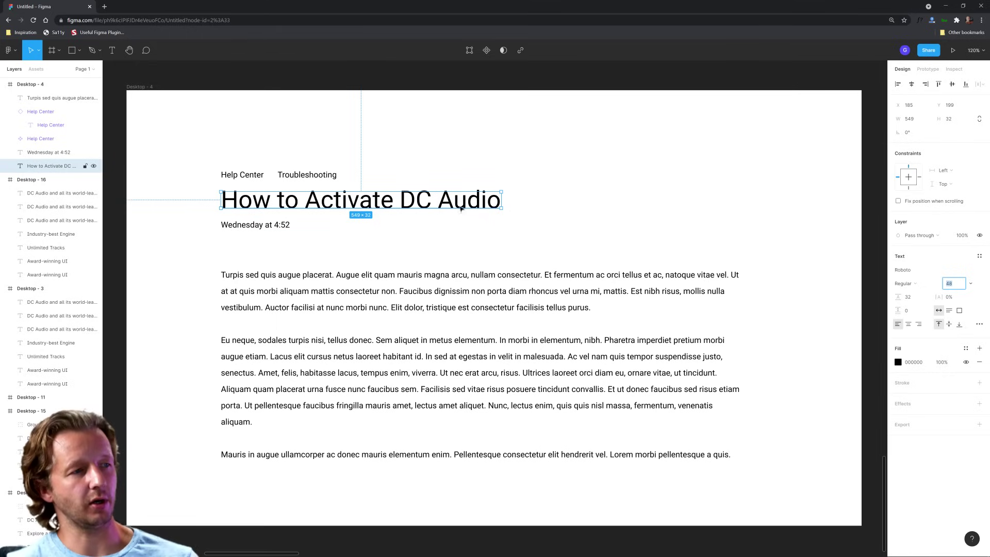
pyautogui.click(579, 237)
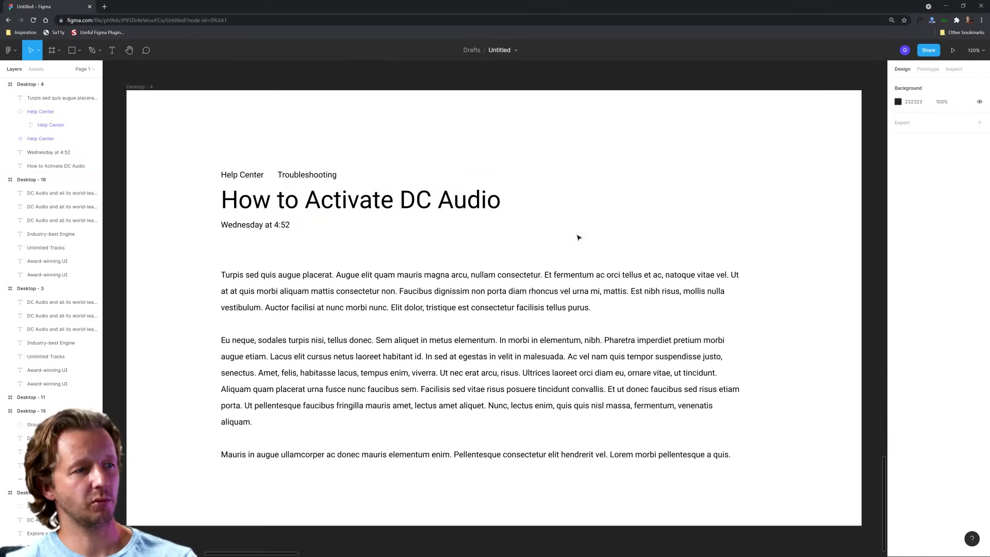
# - Nudge the enlarged title up to Y 192 so it sits closer to the breadcrumb and further from the date
pyautogui.click(464, 201)
pyautogui.press('Up')
pyautogui.press('Up')
pyautogui.press('Up')
pyautogui.press('Up')
pyautogui.press('Up')
pyautogui.press('Up')
pyautogui.press('Up')
pyautogui.press('Up')
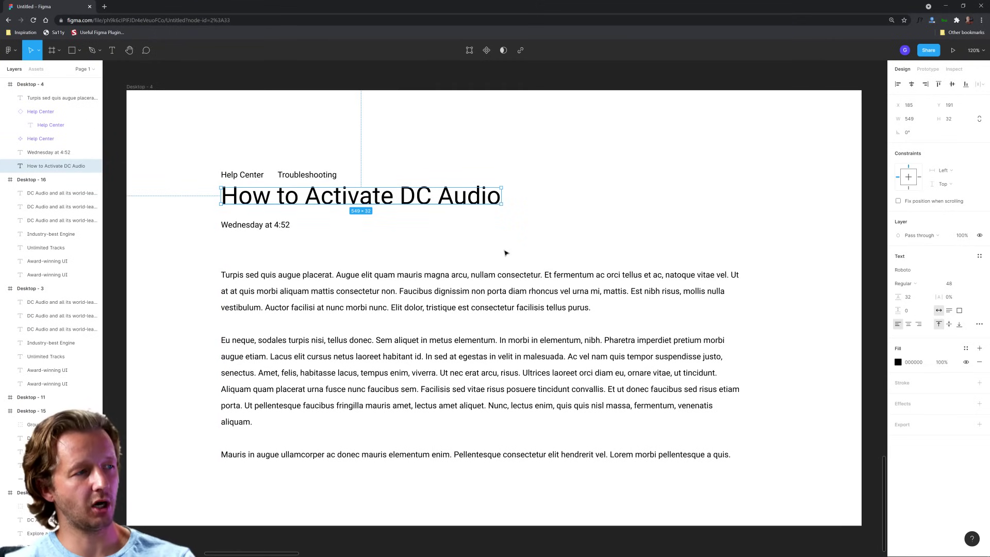
pyautogui.moveTo(134, 116); pyautogui.dragTo(726, 468)
pyautogui.click(728, 471)
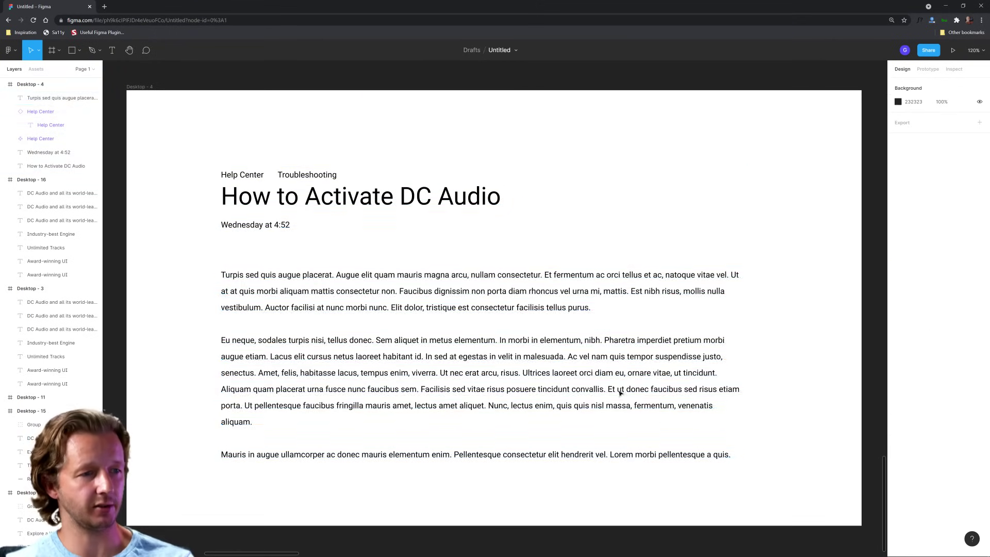
# - Try the Light and Thin font weights on the title How to Activate DC Audio
pyautogui.click(350, 202)
pyautogui.click(971, 284)
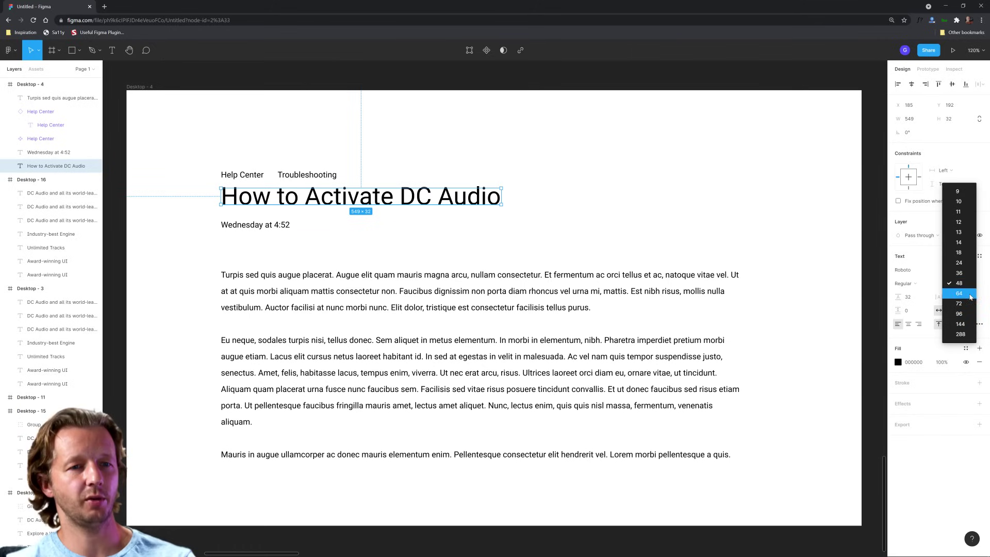
pyautogui.click(924, 282)
pyautogui.click(936, 284)
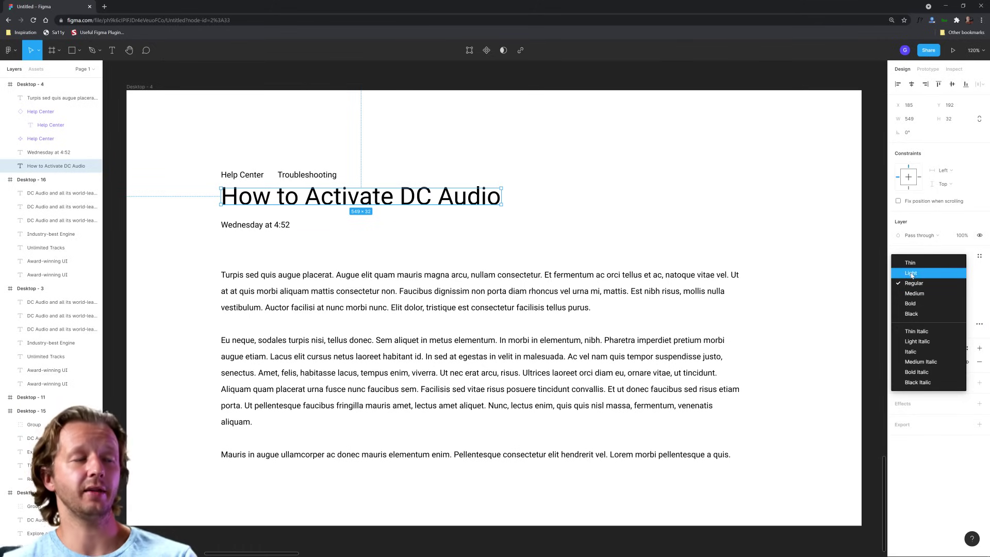
pyautogui.click(910, 274)
pyautogui.click(916, 287)
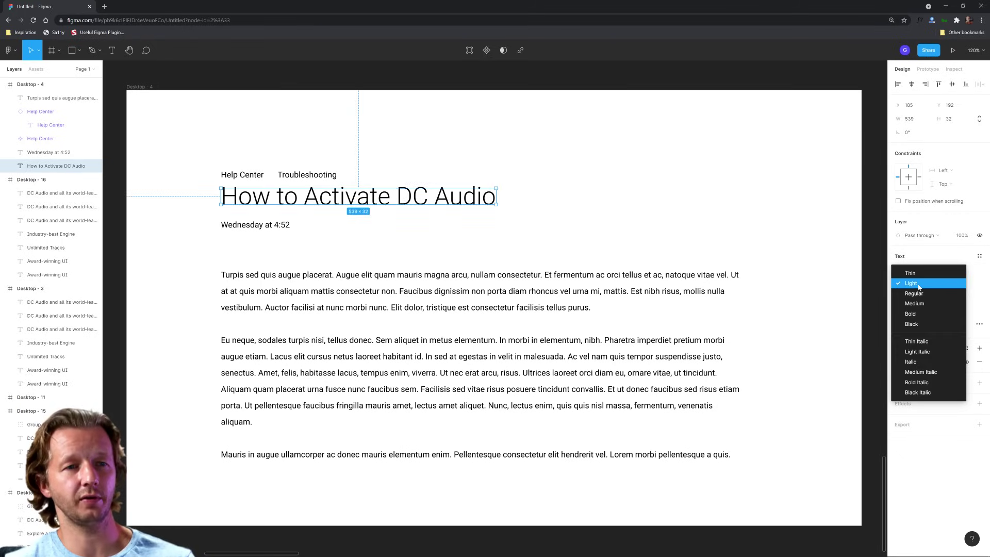
pyautogui.click(914, 273)
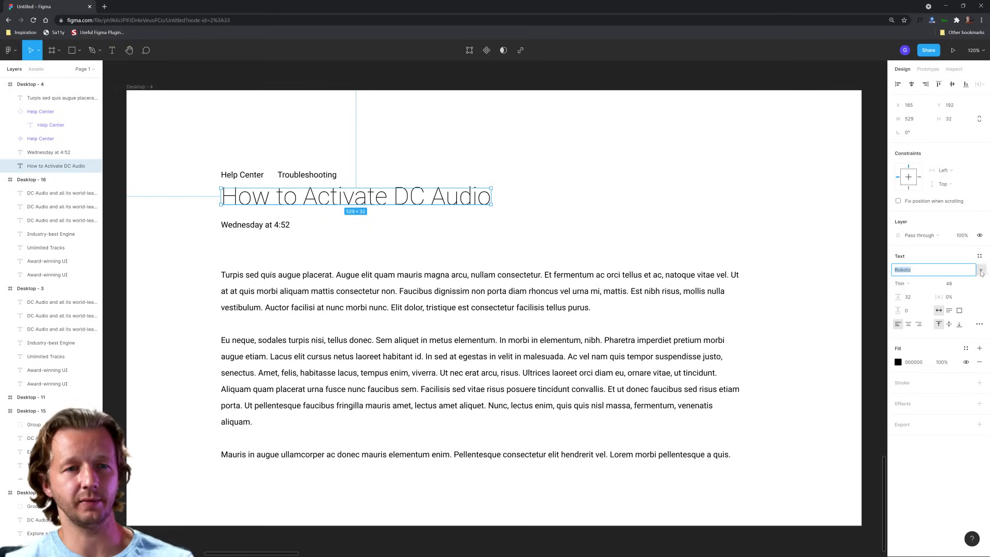
pyautogui.click(980, 270)
pyautogui.click(928, 271)
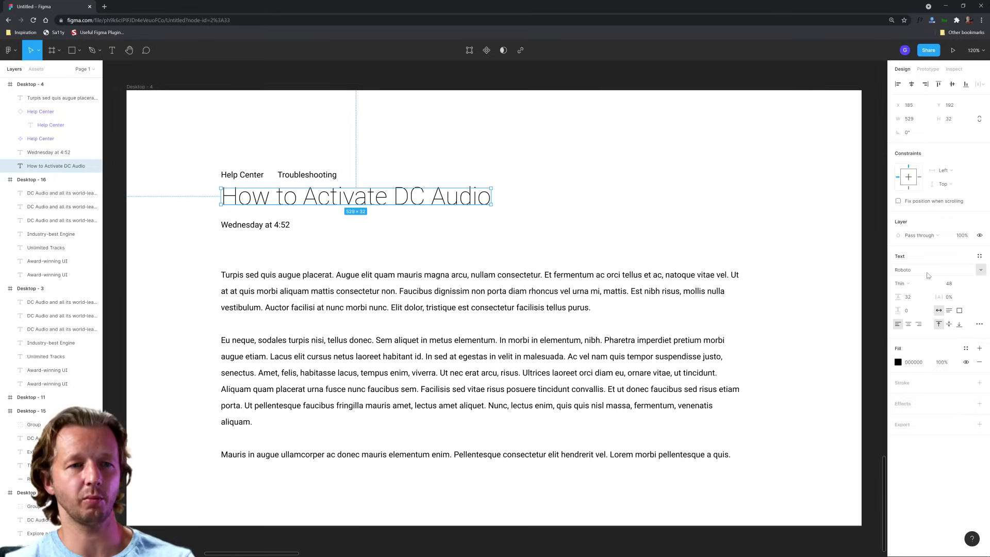
# - Set the title's font weight to Bold
pyautogui.click(930, 285)
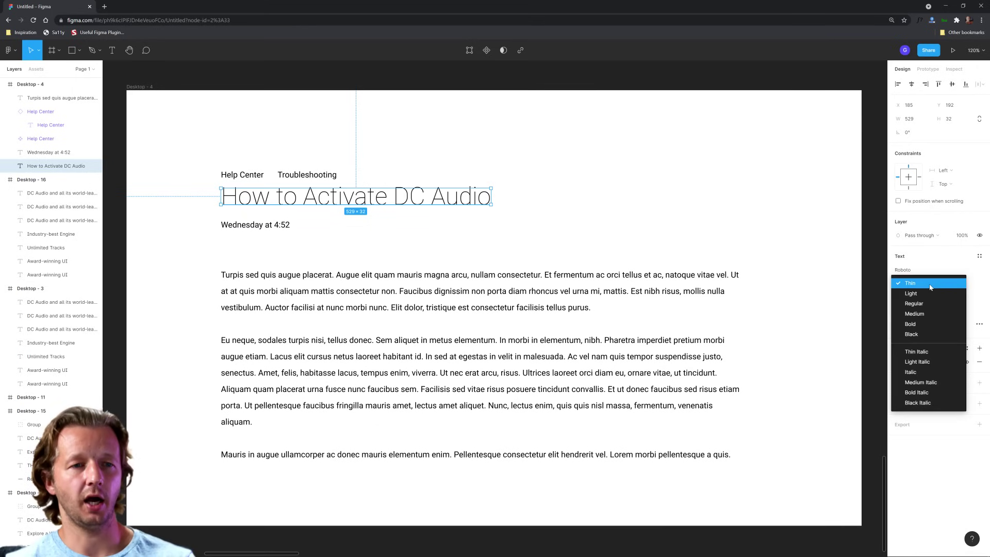
pyautogui.click(909, 328)
pyautogui.click(520, 186)
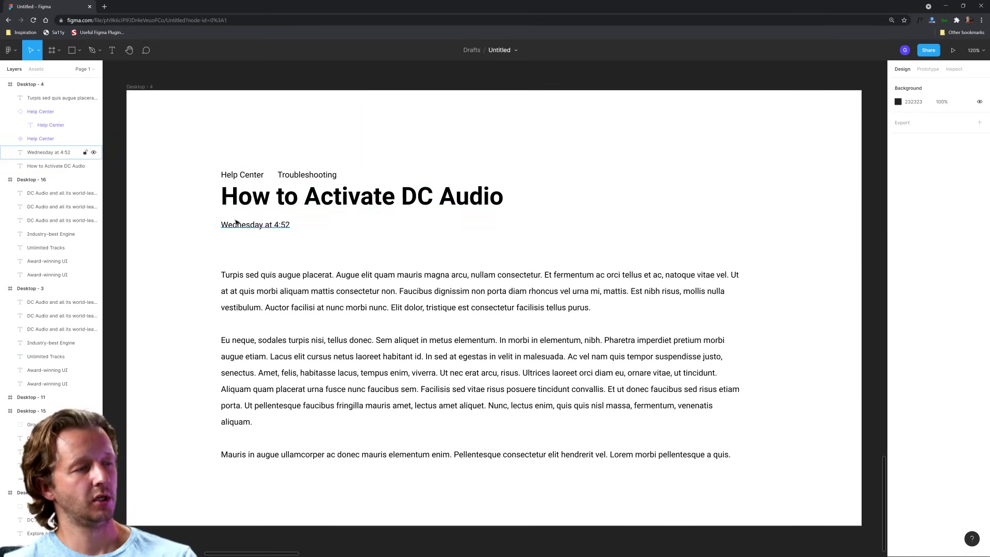
# - Draw a tiny ellipse as a separator dot between the Help Center and Troubleshooting breadcrumb items
pyautogui.click(236, 181)
pyautogui.click(298, 180)
pyautogui.click(237, 179)
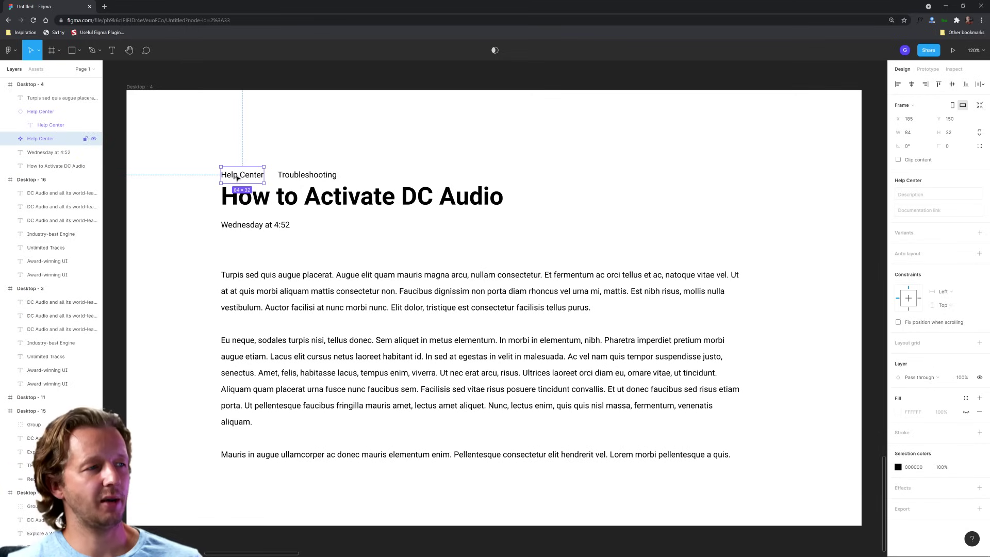
pyautogui.click(293, 175)
pyautogui.click(279, 148)
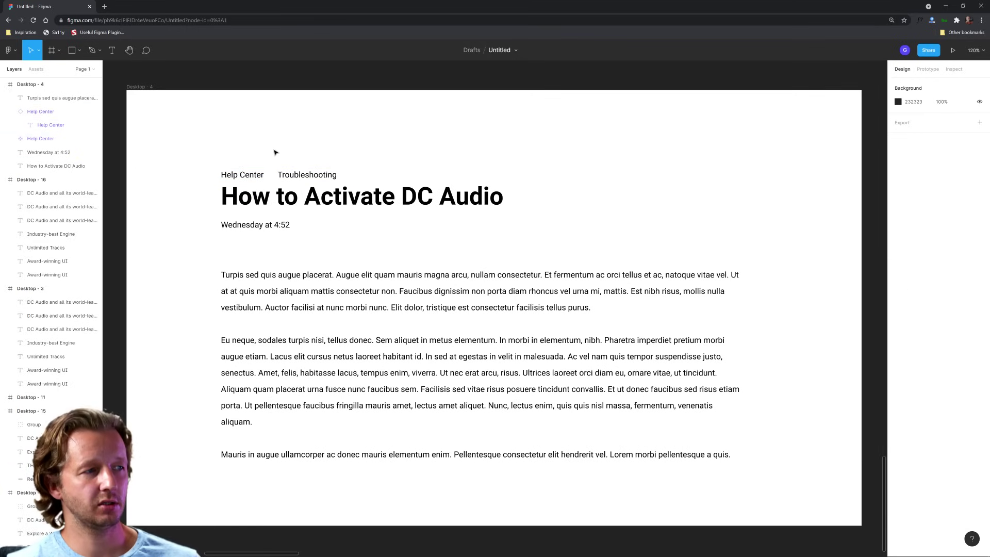
pyautogui.scroll(3, 236, 156)
pyautogui.click(79, 50)
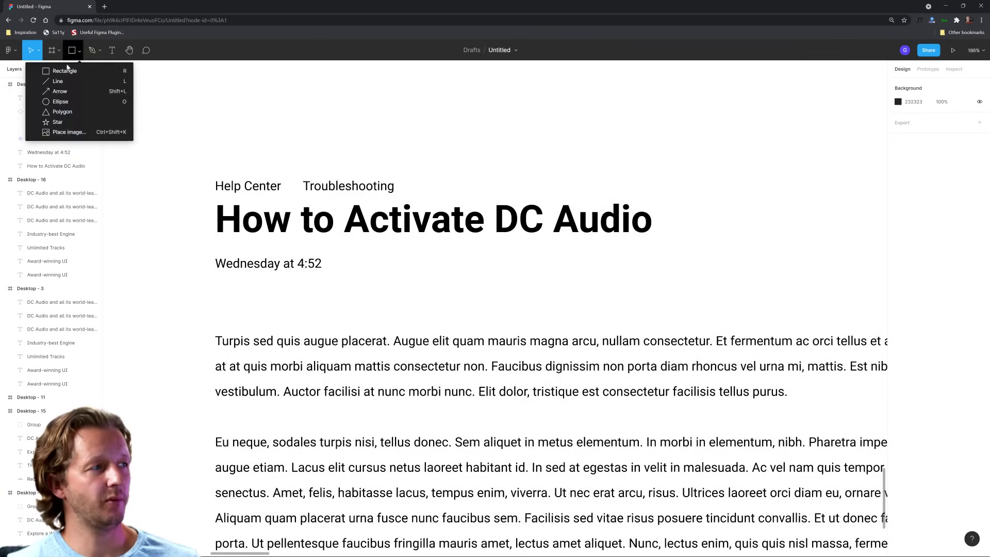
pyautogui.click(67, 103)
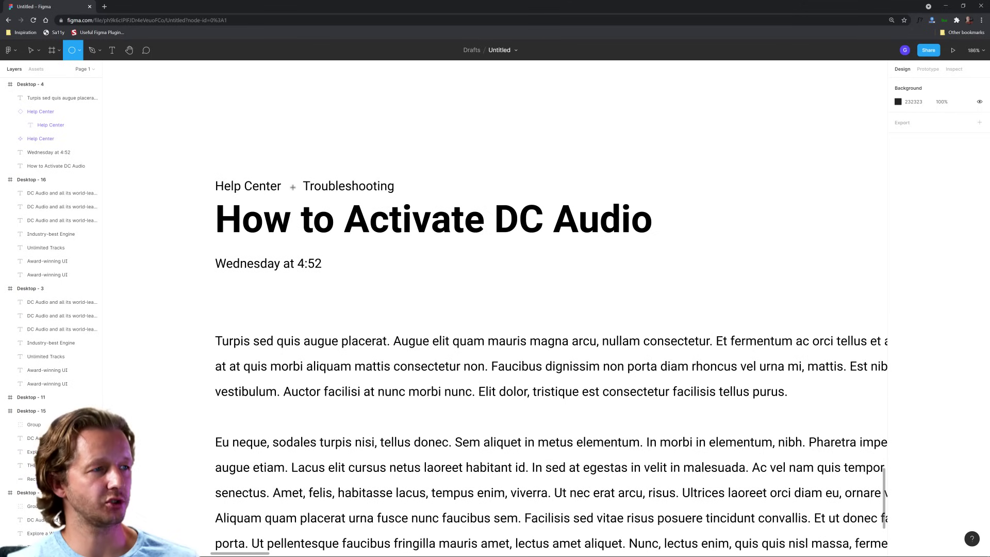
pyautogui.moveTo(291, 186); pyautogui.dragTo(294, 187)
pyautogui.click(328, 148)
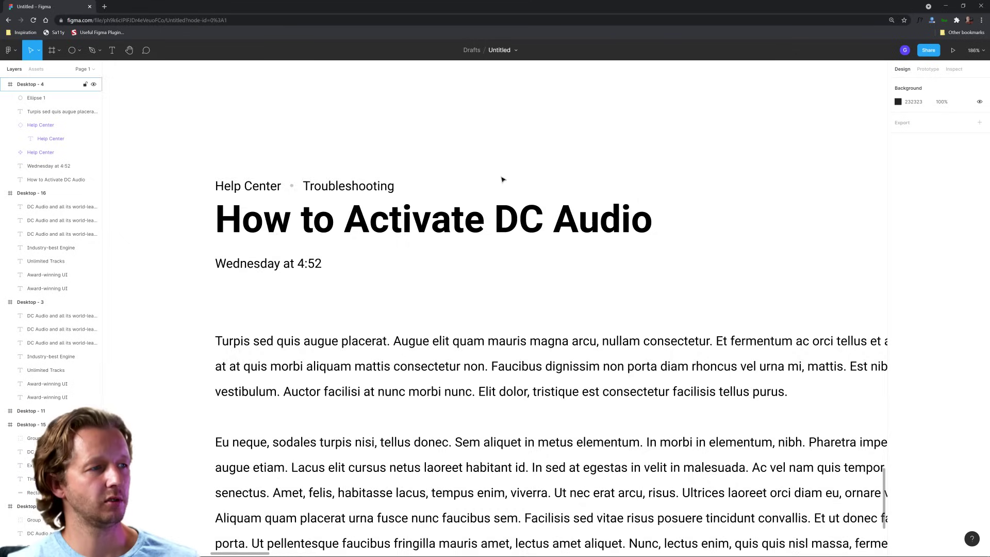
# - Examine how the date line and the body paragraphs compare with the bold title in Desktop - 4
pyautogui.scroll(-4, 502, 177)
pyautogui.scroll(1, 458, 252)
pyautogui.click(312, 188)
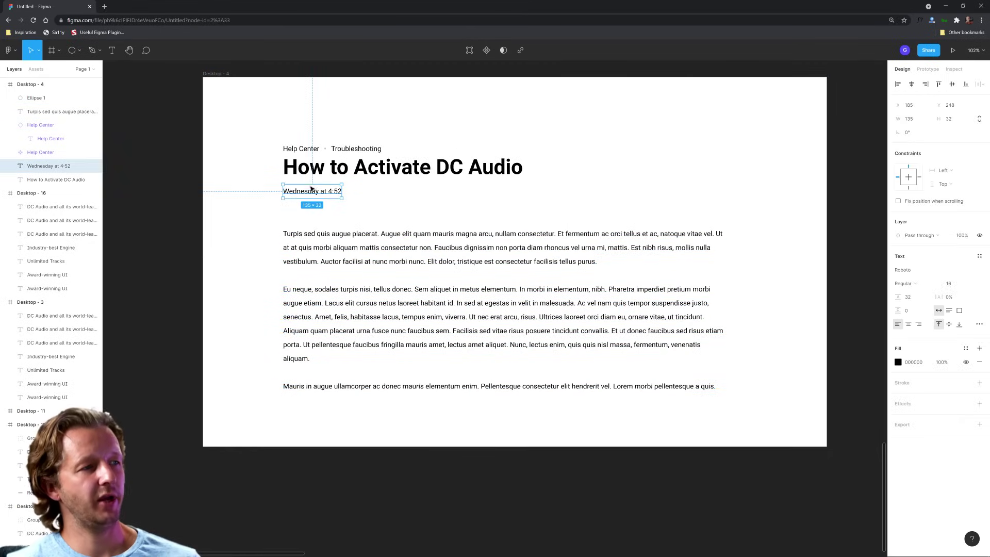
pyautogui.click(450, 289)
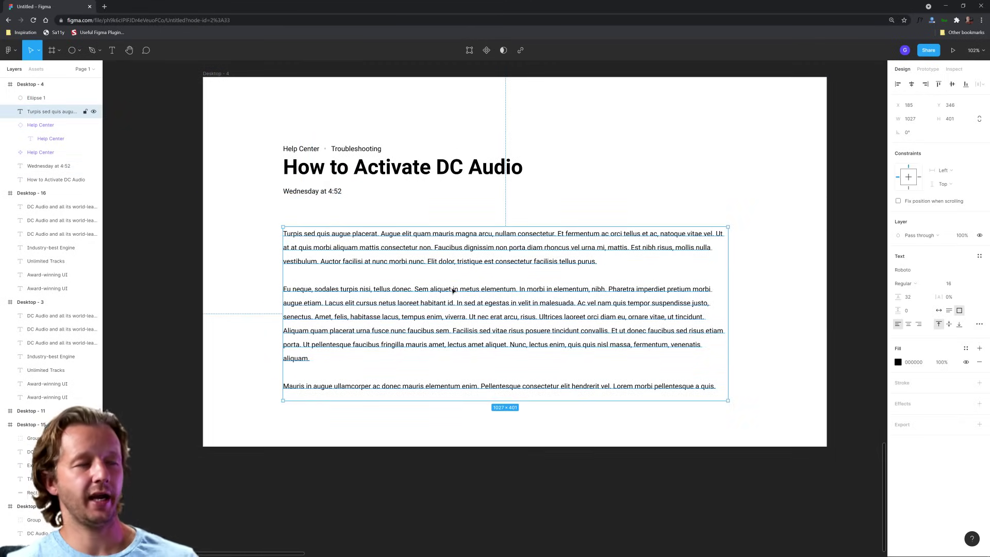
pyautogui.click(581, 187)
pyautogui.click(508, 270)
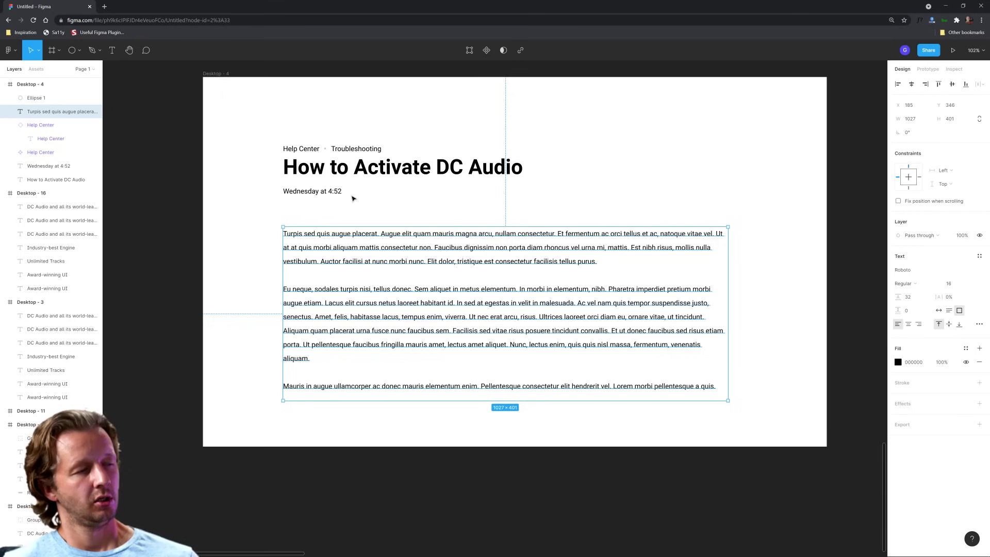
# - Underline the Help Center text inside its main component so that both breadcrumb items read as links
pyautogui.scroll(5, 312, 158)
pyautogui.click(301, 149)
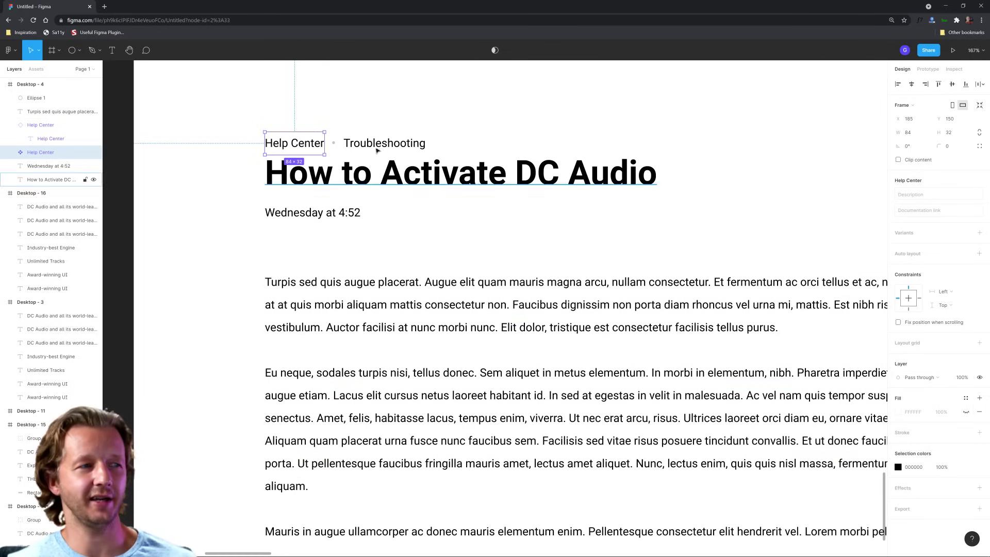
pyautogui.doubleClick(304, 149)
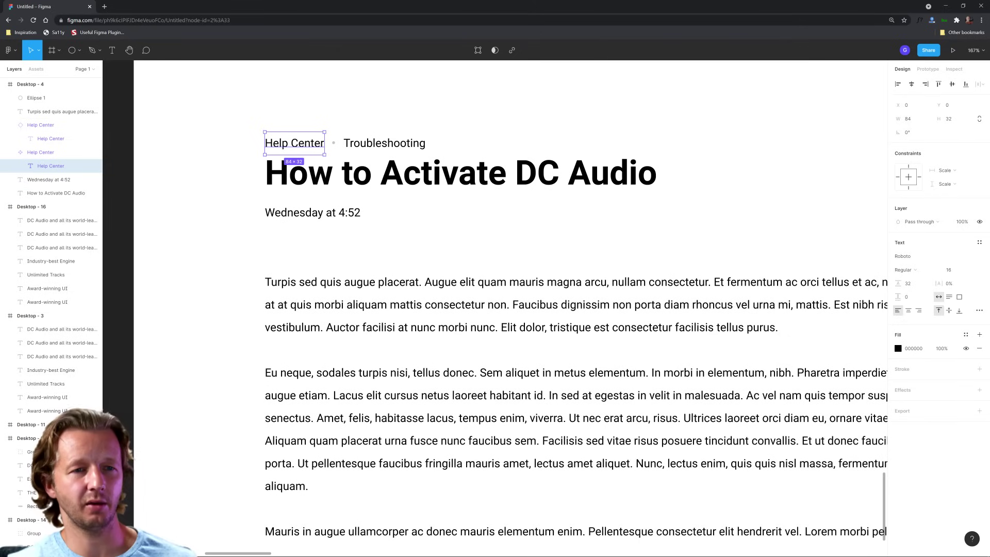
pyautogui.click(979, 310)
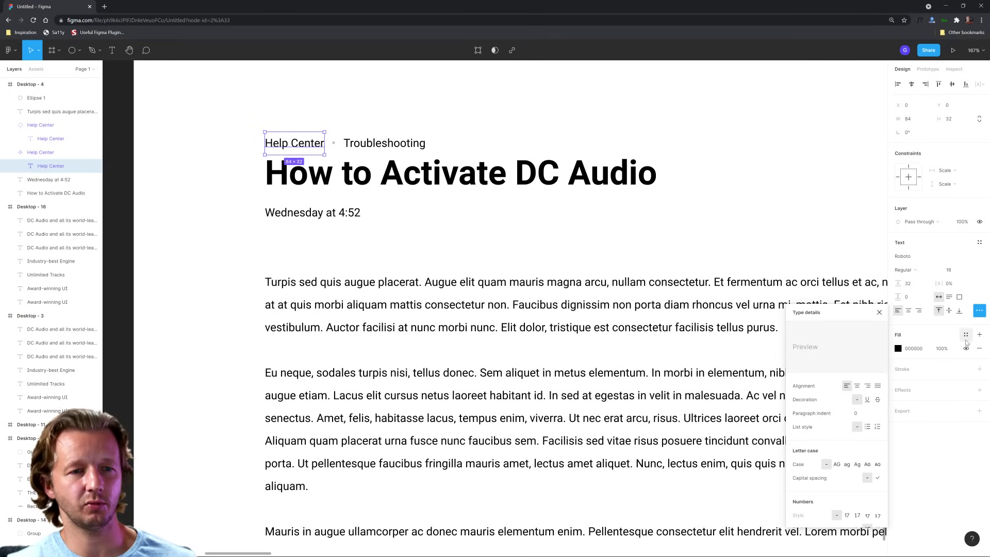
pyautogui.click(867, 399)
pyautogui.click(446, 256)
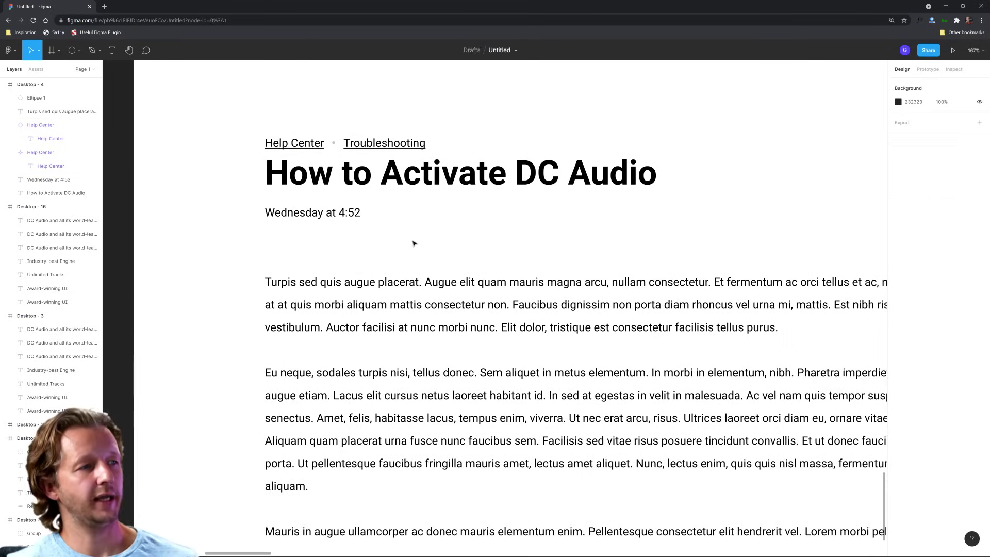
# - Duplicate the Desktop - 4 help article frame and place the copy beside the original
pyautogui.scroll(-1, 481, 247)
pyautogui.scroll(-3, 480, 247)
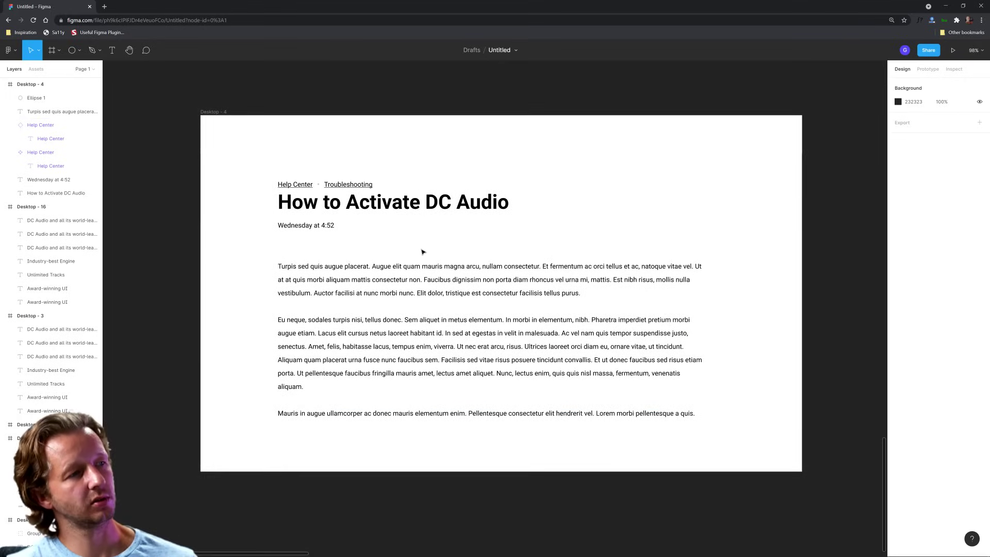
pyautogui.scroll(-3, 345, 234)
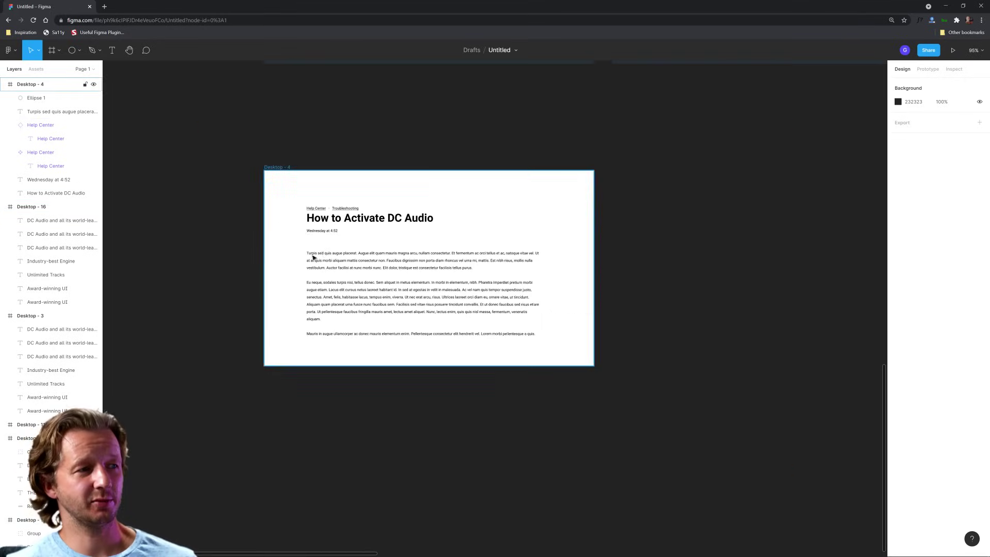
pyautogui.moveTo(311, 258)
pyautogui.mouseDown()
pyautogui.moveTo(695, 269)
pyautogui.moveTo(311, 274)
pyautogui.mouseUp()
pyautogui.scroll(-4, 457, 263)
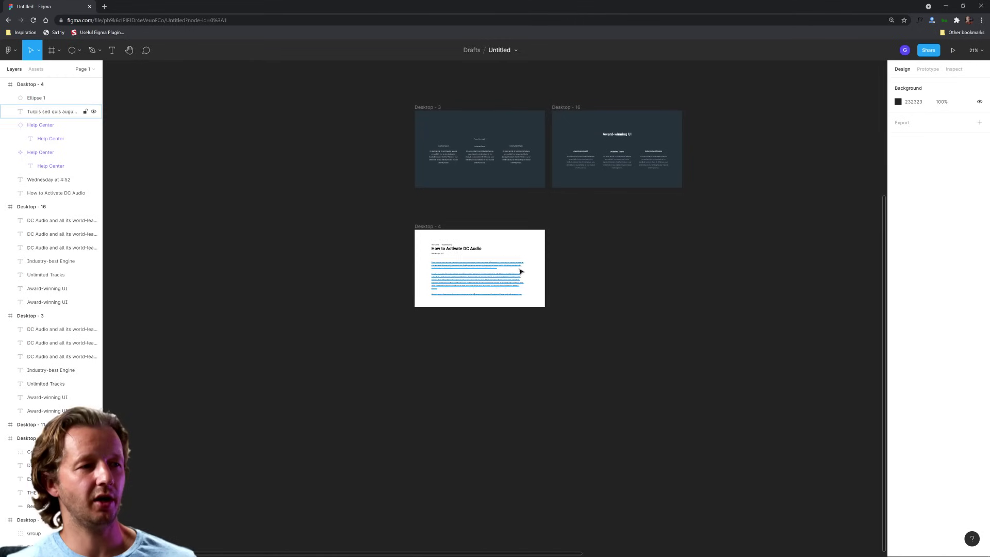
pyautogui.scroll(1, 457, 263)
pyautogui.scroll(6, 458, 263)
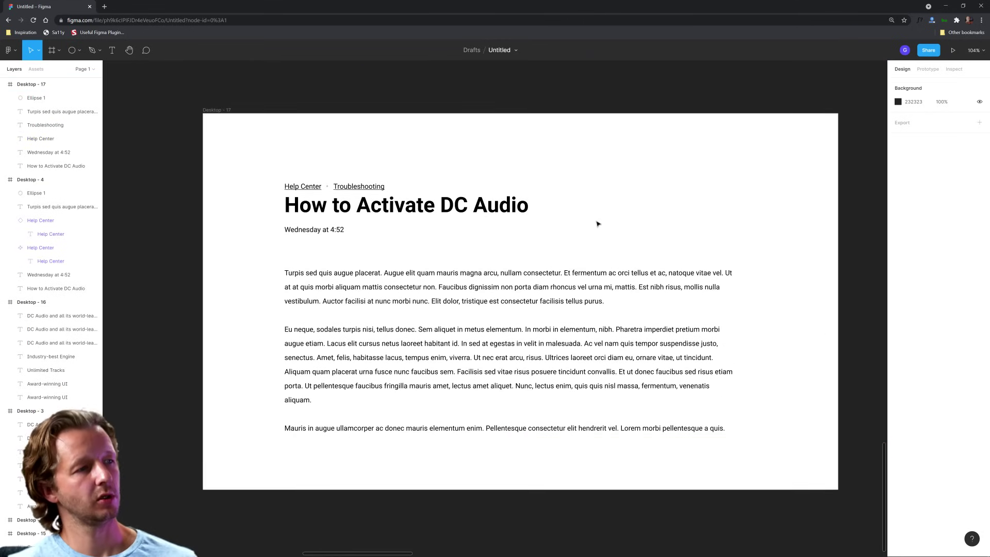
pyautogui.scroll(-3, 324, 274)
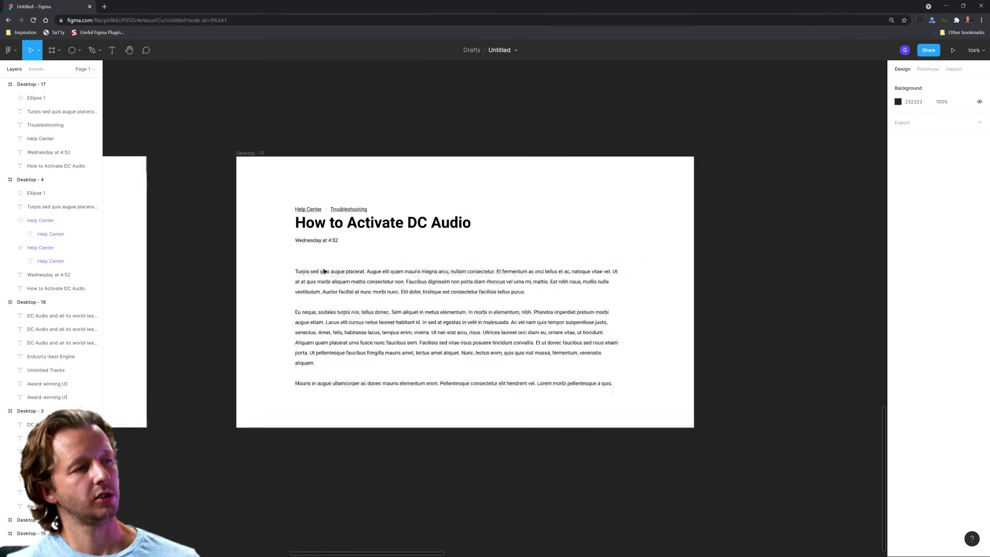
pyautogui.moveTo(305, 290)
pyautogui.mouseDown()
pyautogui.moveTo(712, 292)
pyautogui.moveTo(291, 291)
pyautogui.mouseUp()
# - Recolour the date Wednesday at 4:52 in the duplicated frame to a grey (636363)
pyautogui.scroll(4, 353, 251)
pyautogui.click(281, 242)
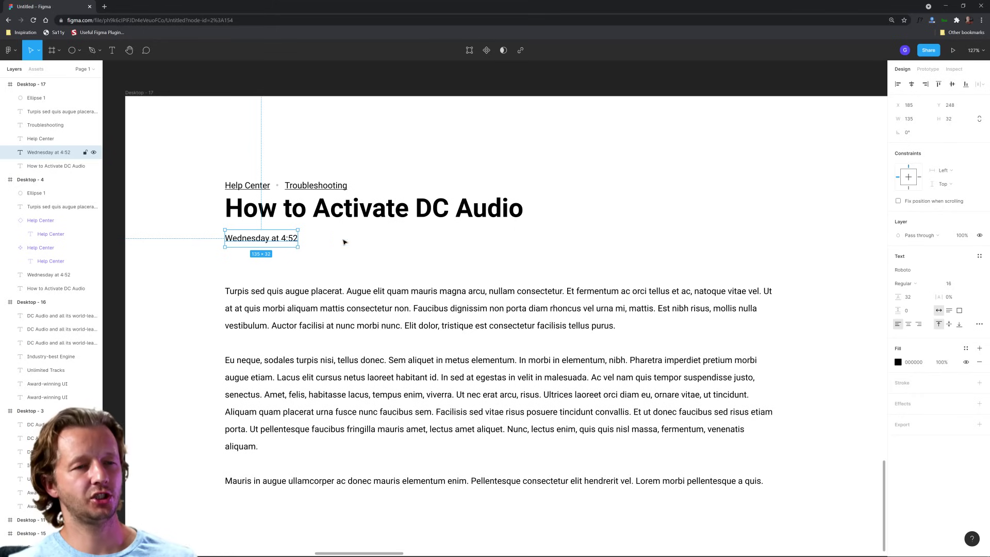
pyautogui.scroll(-2, 466, 258)
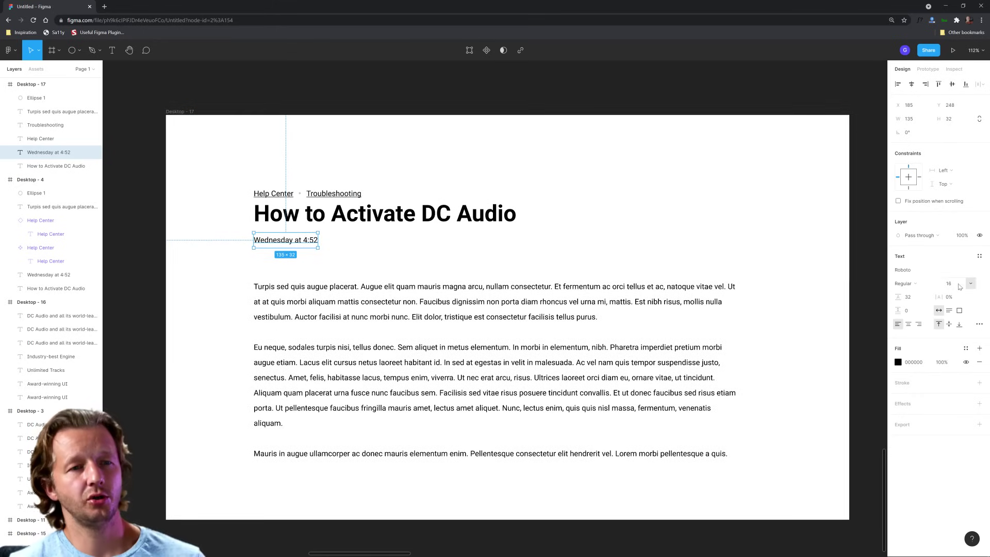
pyautogui.click(898, 363)
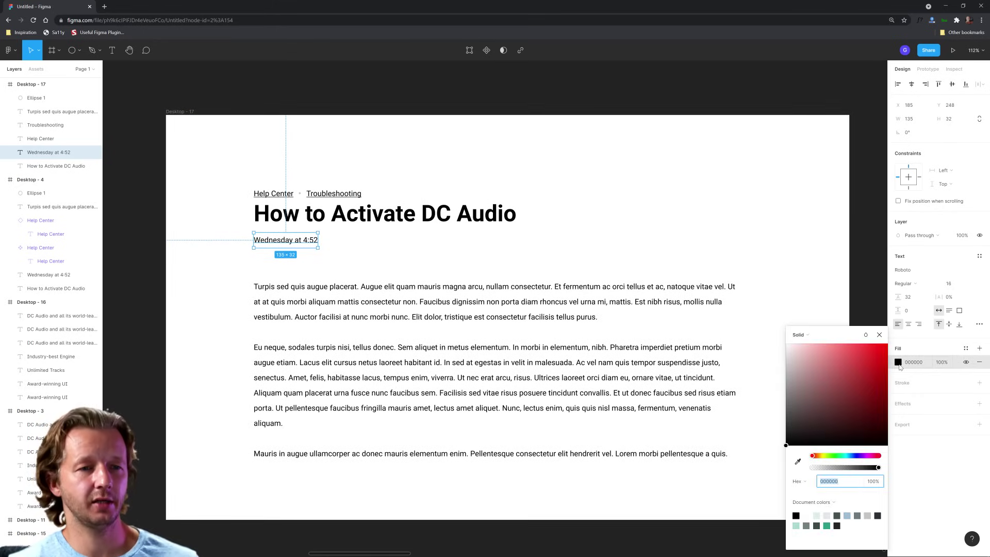
pyautogui.write('646464')
pyautogui.press('Return')
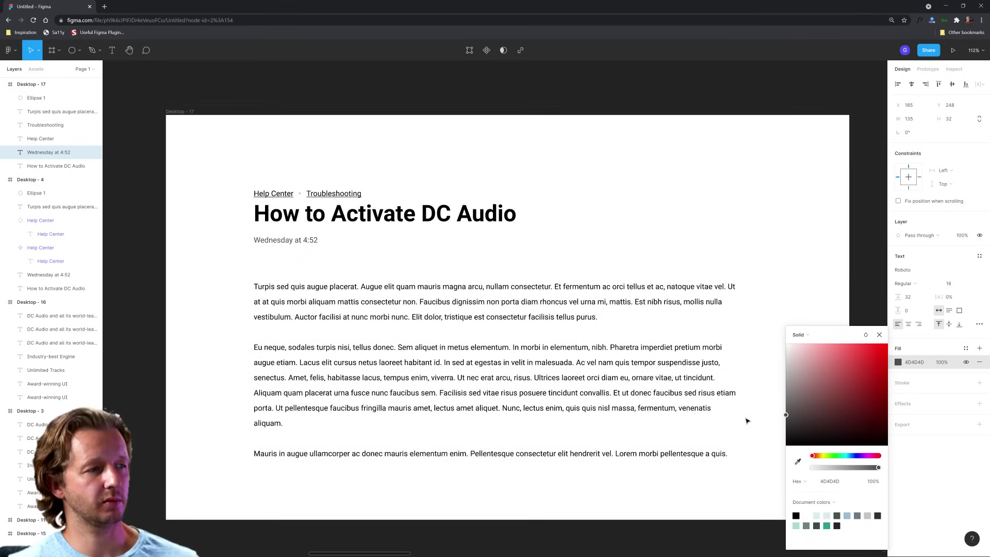
pyautogui.write('666666')
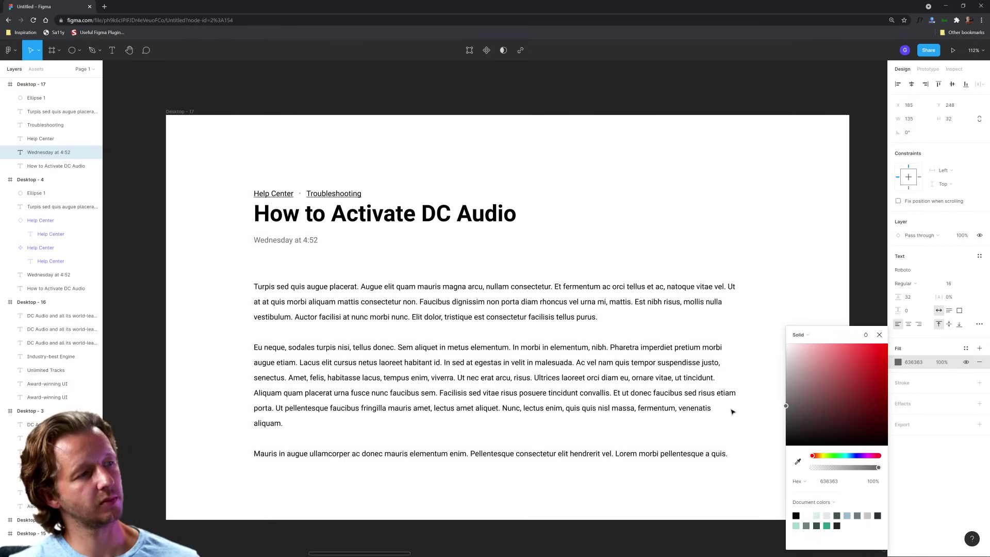
pyautogui.press('Return')
pyautogui.click(381, 249)
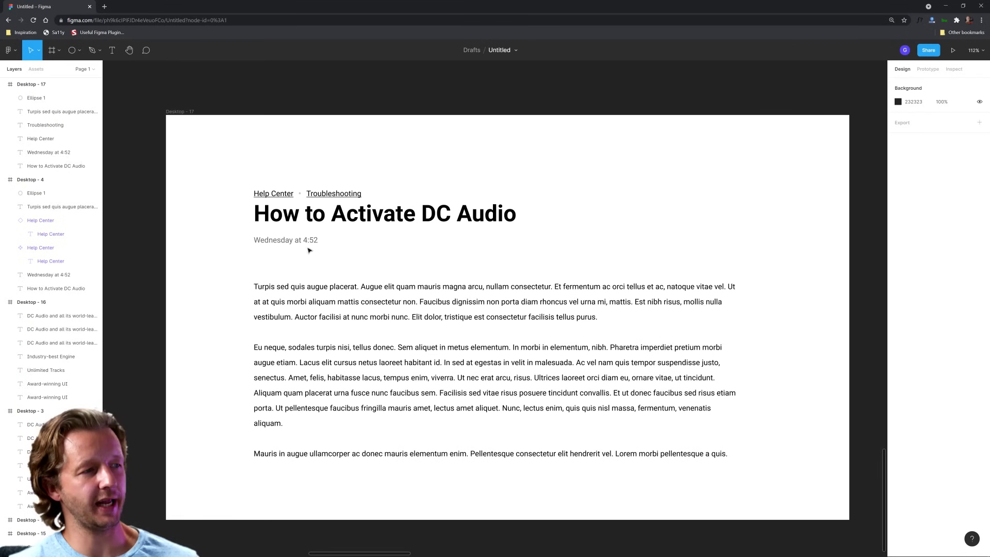
# - Set the weight of the date Wednesday at 4:52 in the duplicated article frame to Bold
pyautogui.scroll(5, 291, 245)
pyautogui.scroll(-4, 290, 246)
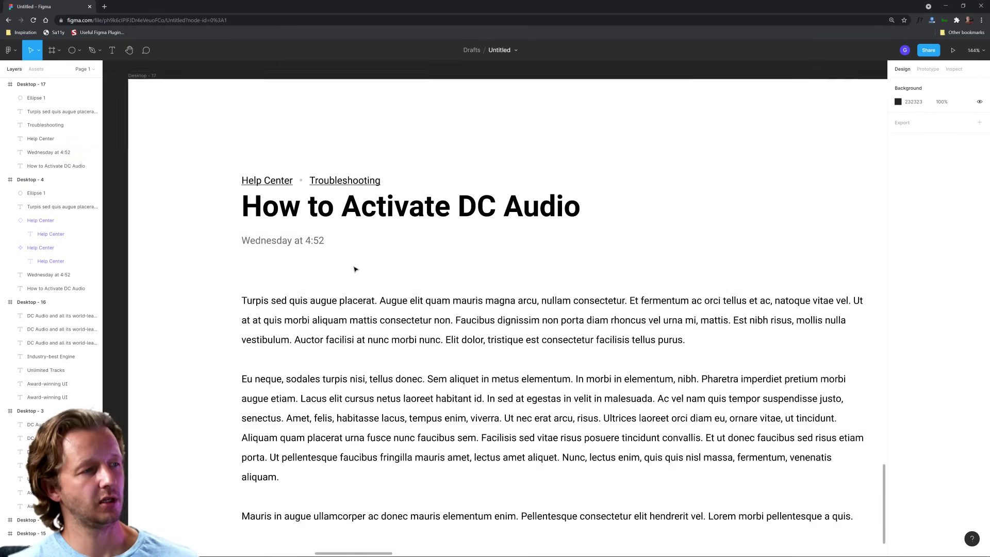
pyautogui.click(314, 249)
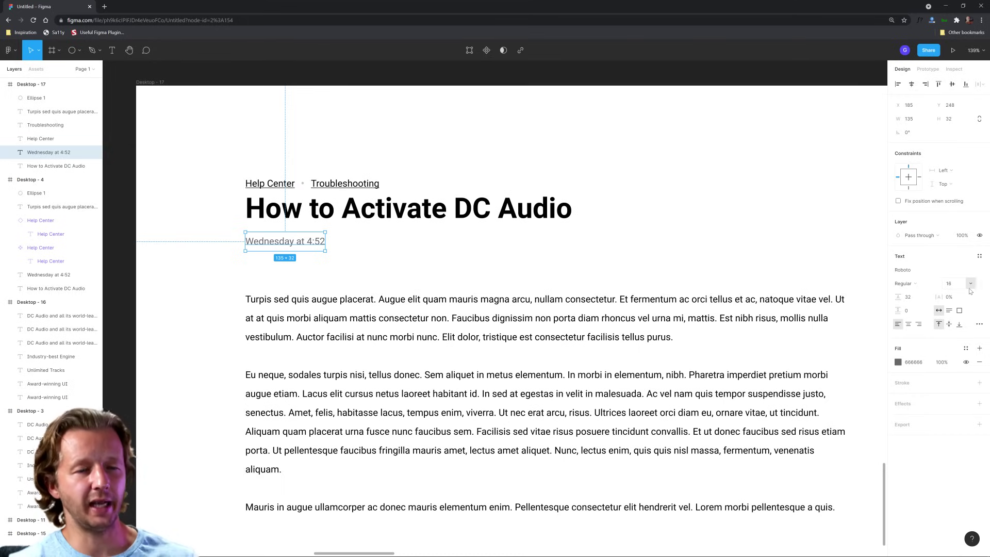
pyautogui.click(934, 286)
pyautogui.click(923, 302)
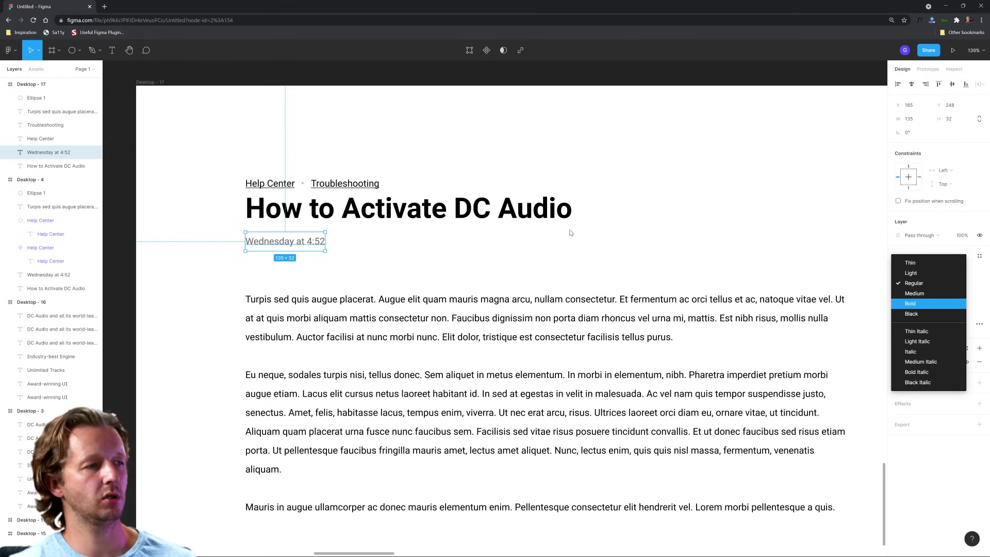
pyautogui.click(598, 252)
# - Lighten the bold date's fill to a mid grey (7E7E7E)
pyautogui.click(310, 248)
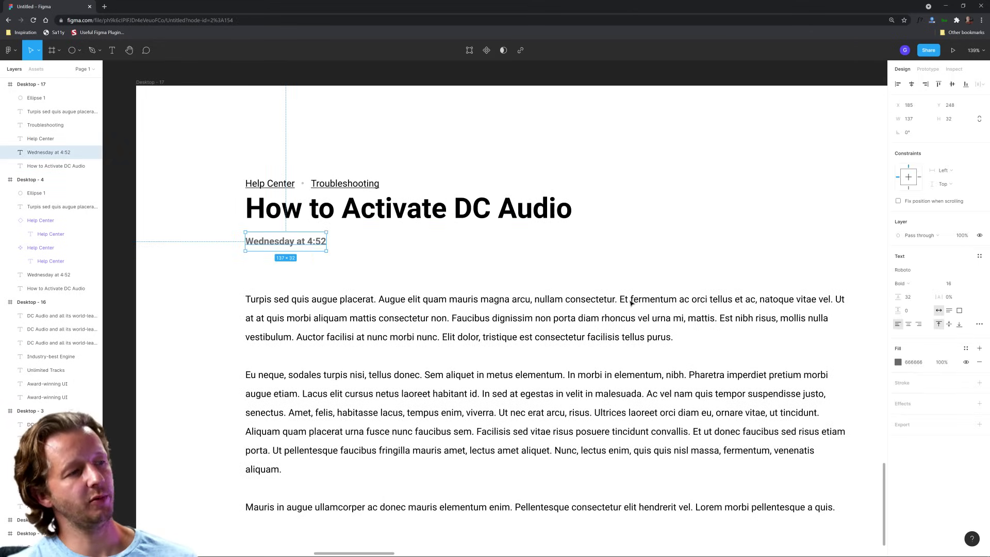
pyautogui.click(897, 363)
pyautogui.moveTo(786, 404); pyautogui.dragTo(757, 395)
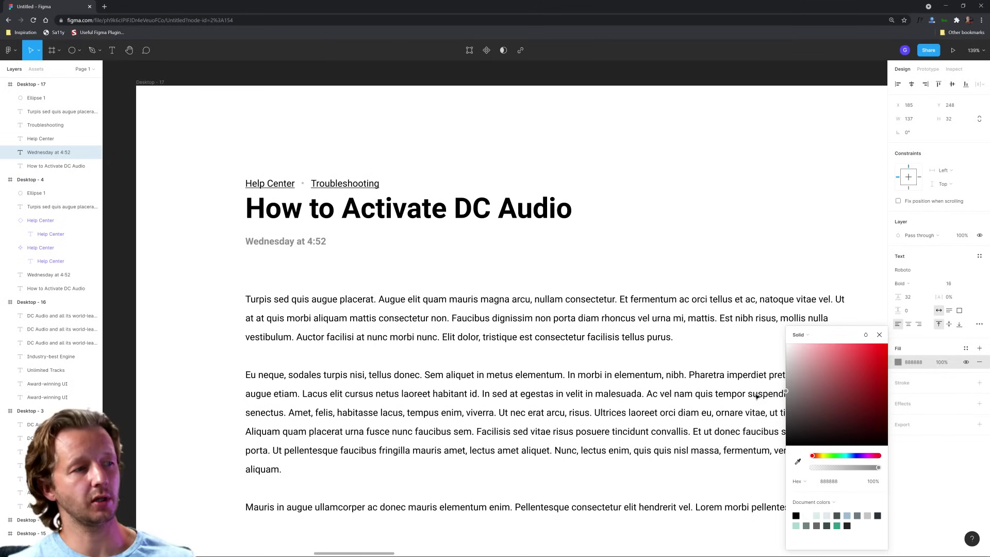
pyautogui.click(446, 259)
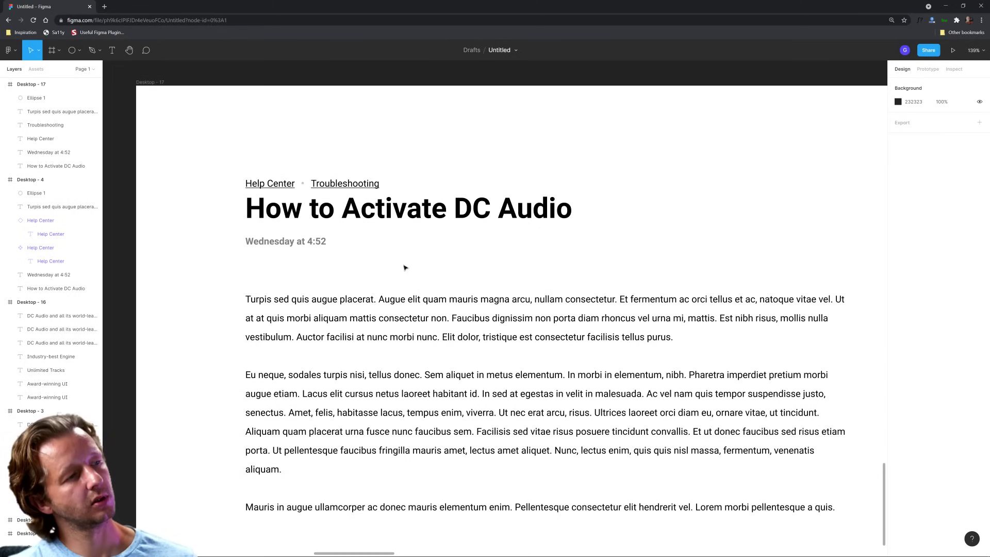
# - Move the date up closer to the article title, to a Y position of about 241
pyautogui.click(306, 242)
pyautogui.moveTo(304, 241)
pyautogui.mouseDown()
pyautogui.moveTo(298, 232)
pyautogui.moveTo(298, 240)
pyautogui.mouseUp()
pyautogui.click(456, 260)
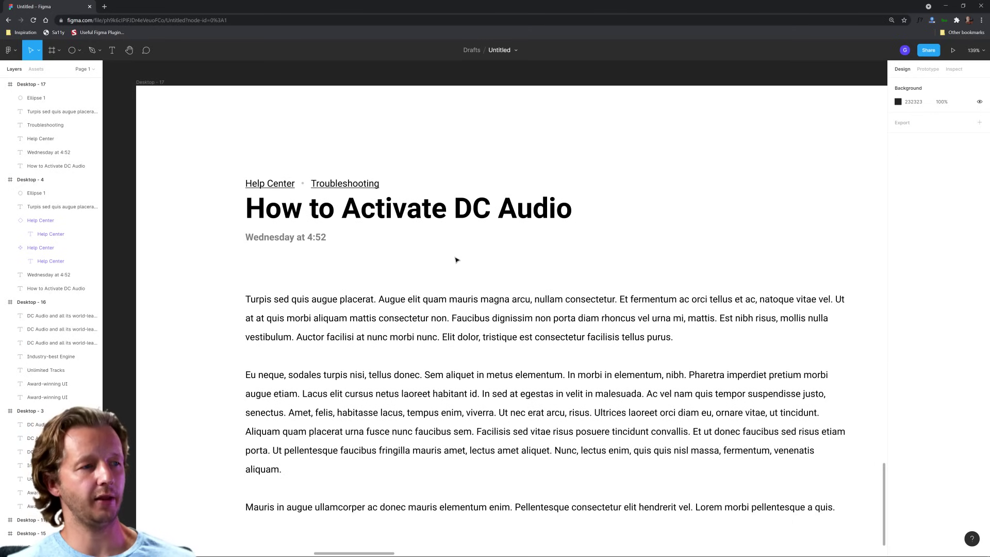
# - Shift the hue of the date's fill colour to cyan-blue in preparation for tinting the grey
pyautogui.scroll(-2, 486, 242)
pyautogui.scroll(2, 548, 253)
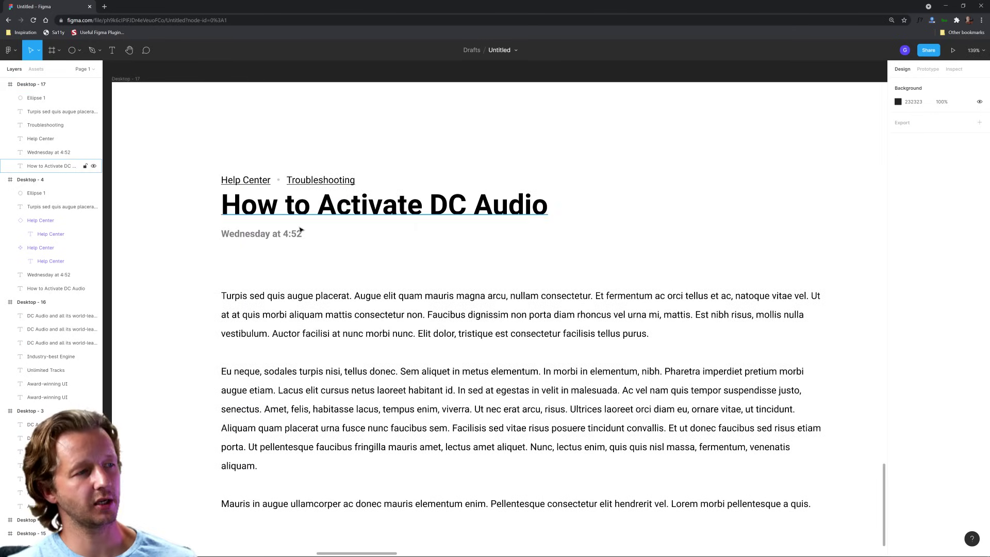
pyautogui.click(300, 231)
pyautogui.click(897, 362)
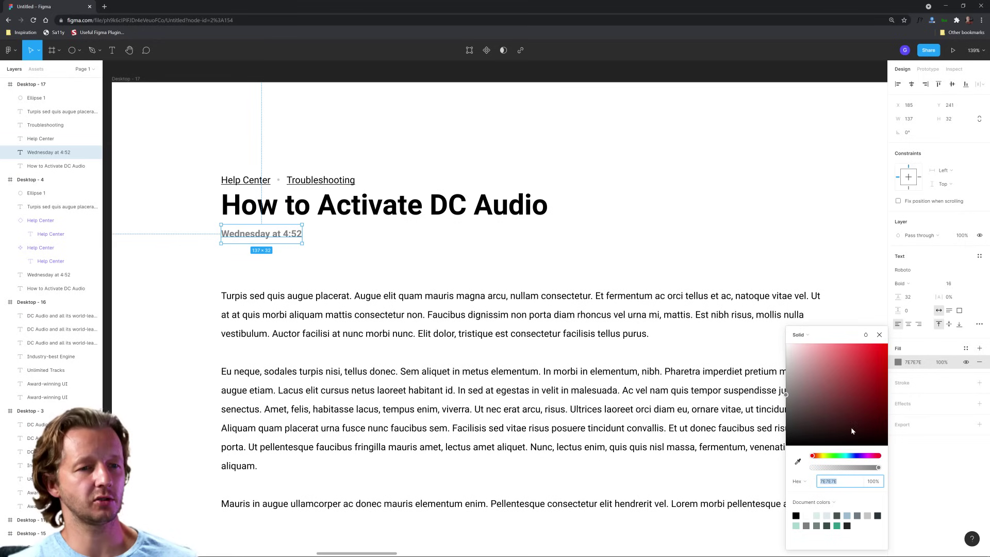
pyautogui.click(840, 457)
pyautogui.moveTo(842, 457); pyautogui.dragTo(847, 457)
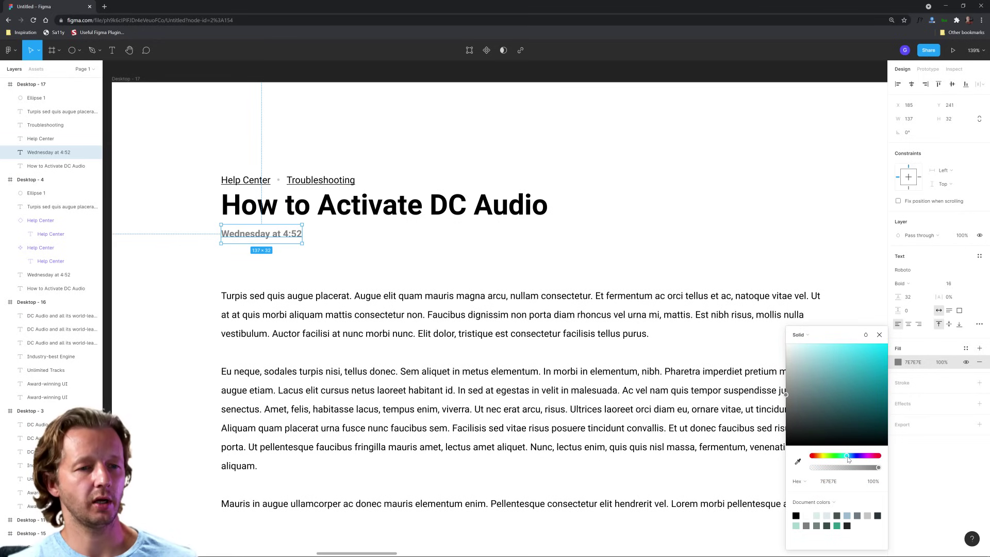